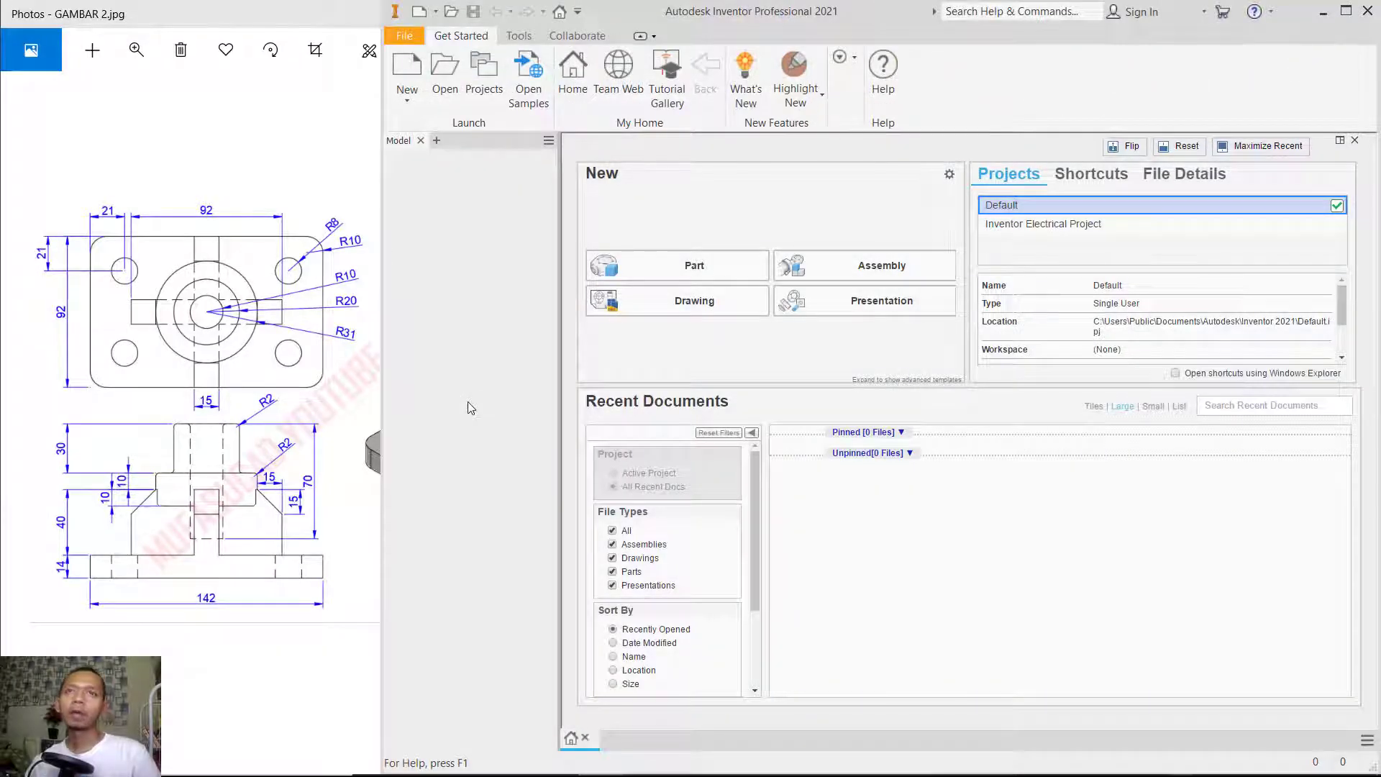
- Create a new part and set its document length unit to millimeter
click(705, 271)
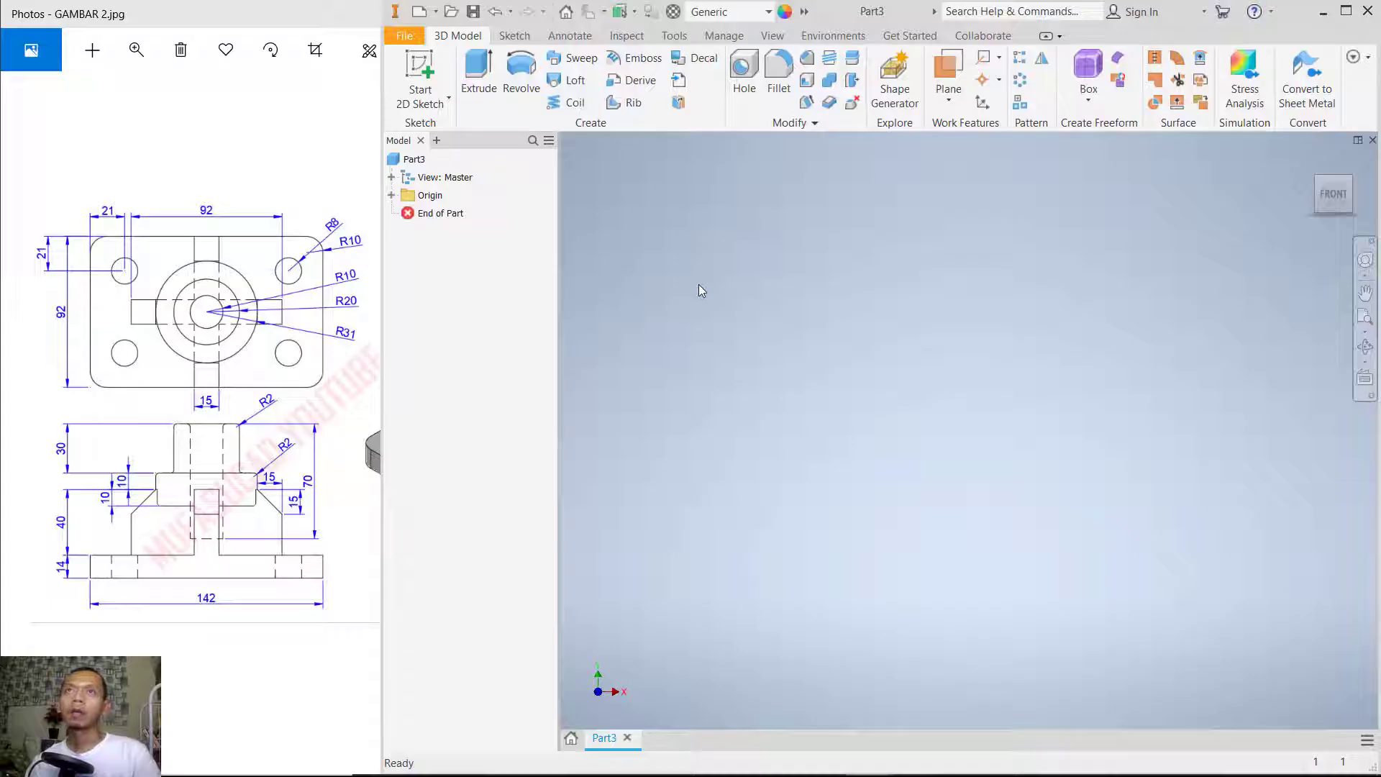
click(679, 39)
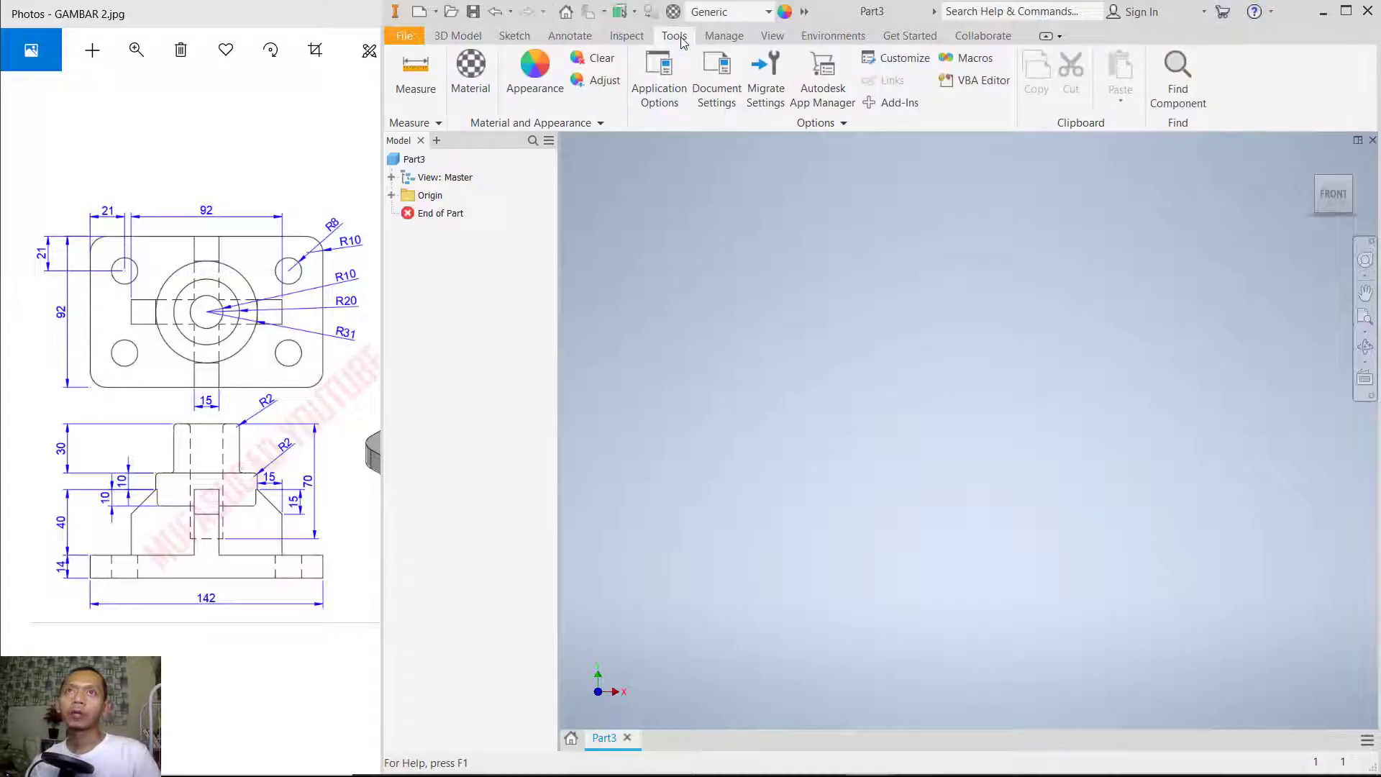
click(725, 102)
click(511, 161)
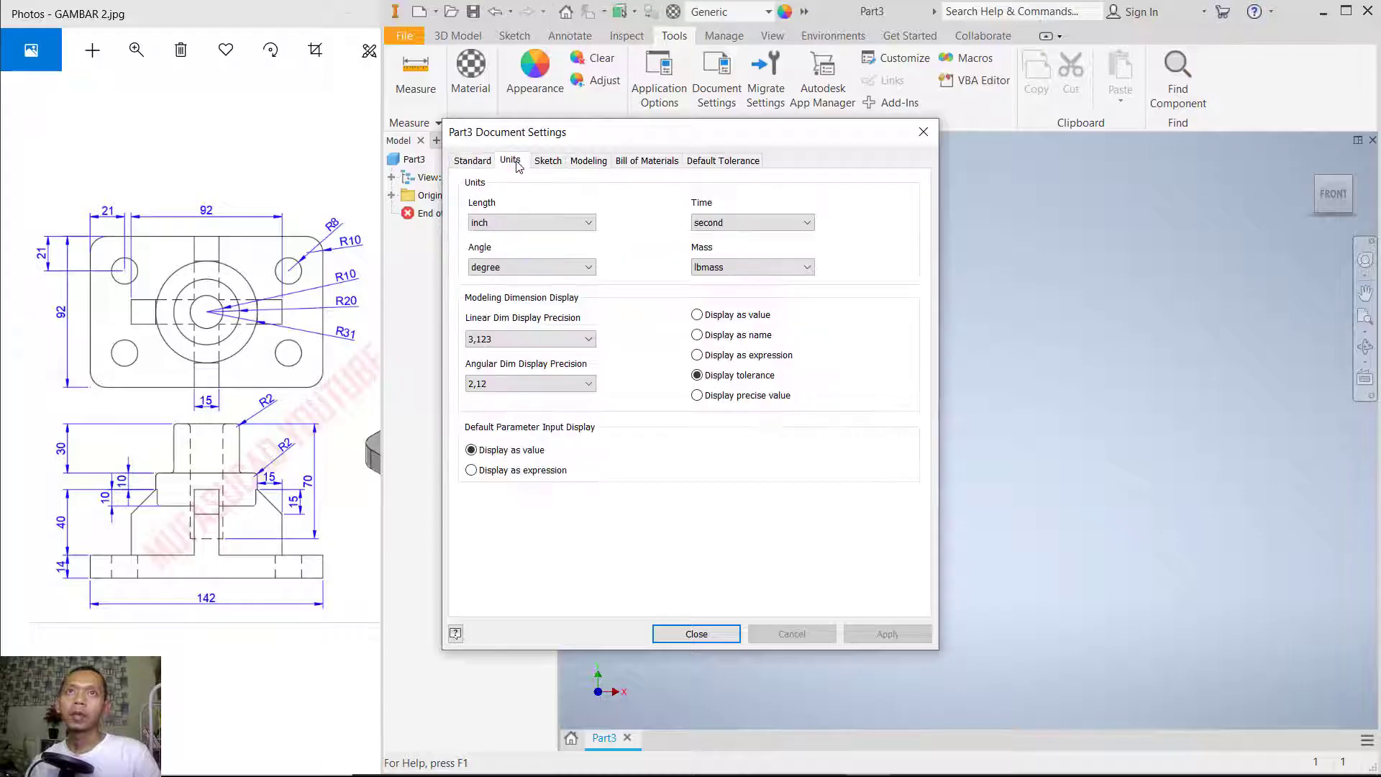
click(516, 225)
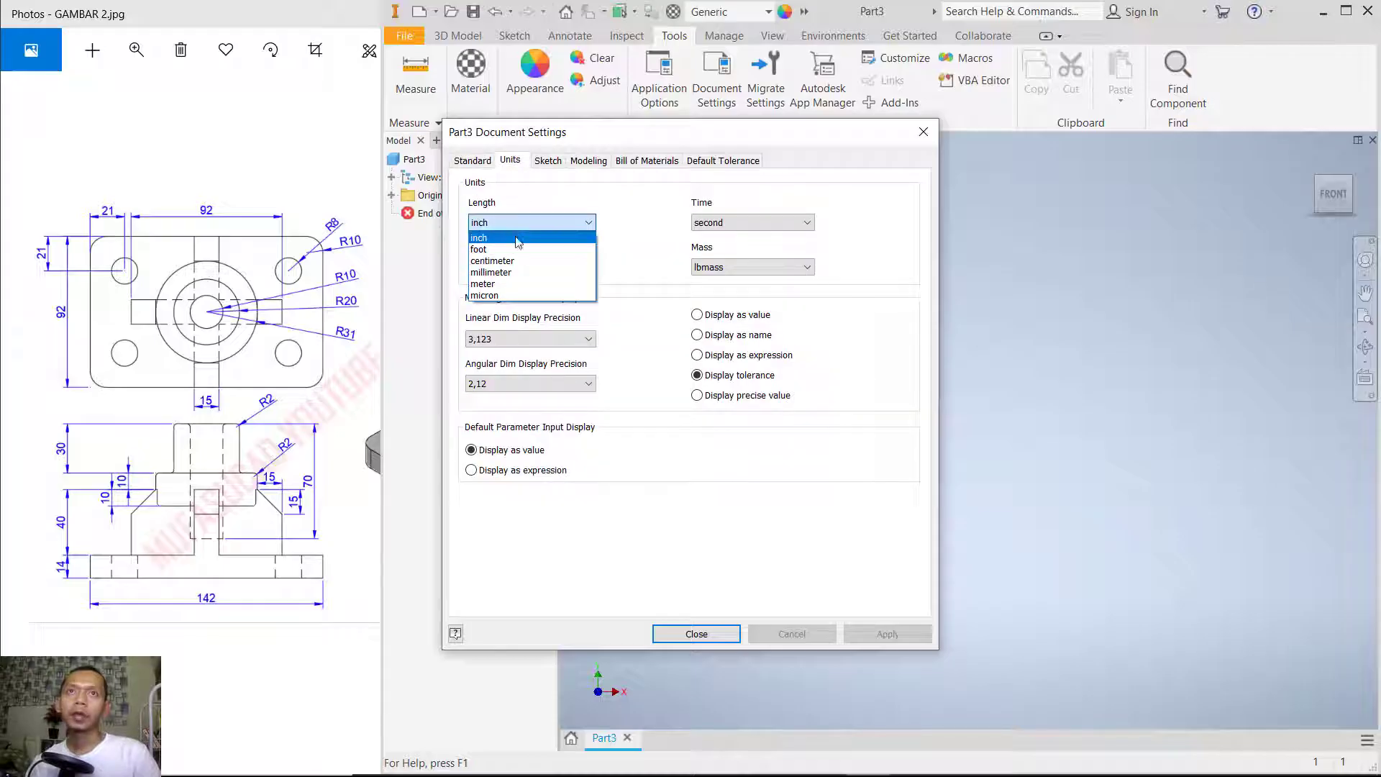
click(514, 273)
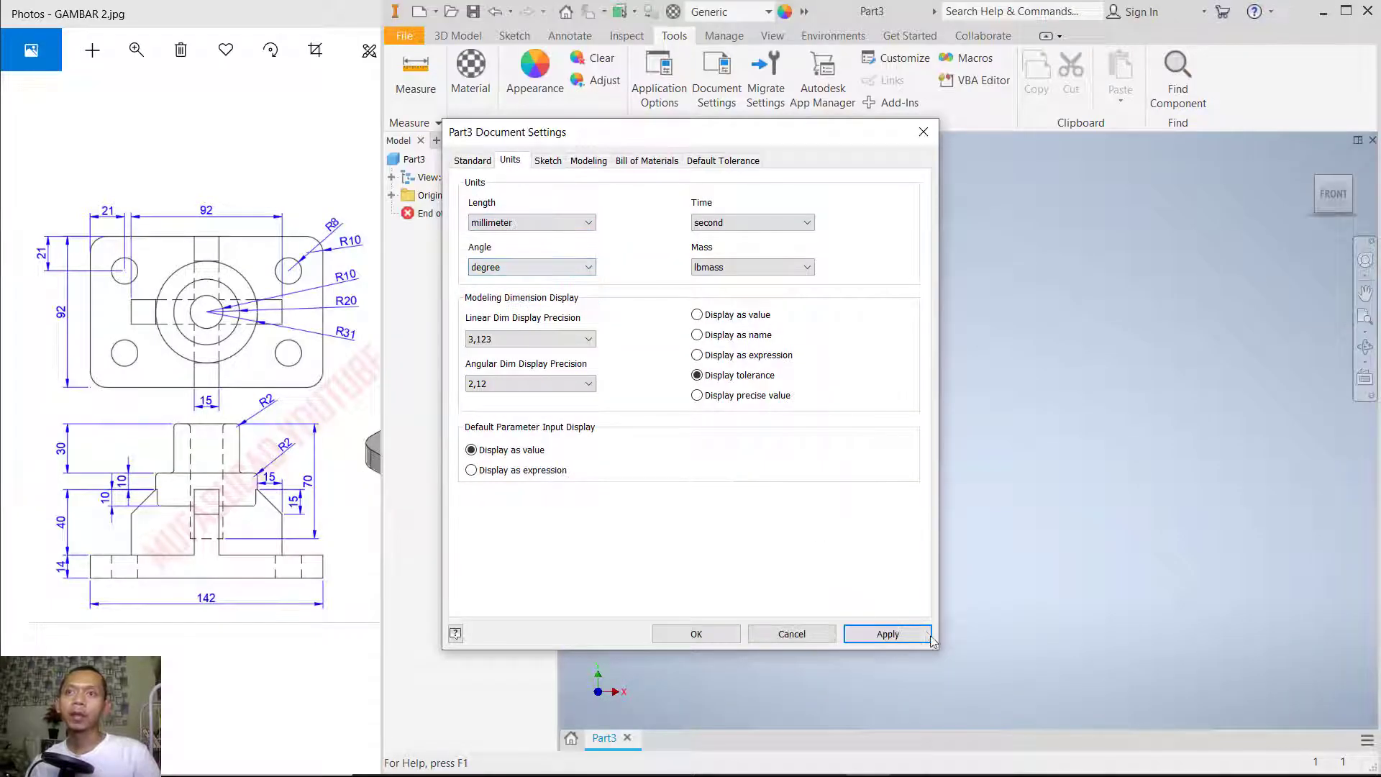
click(696, 633)
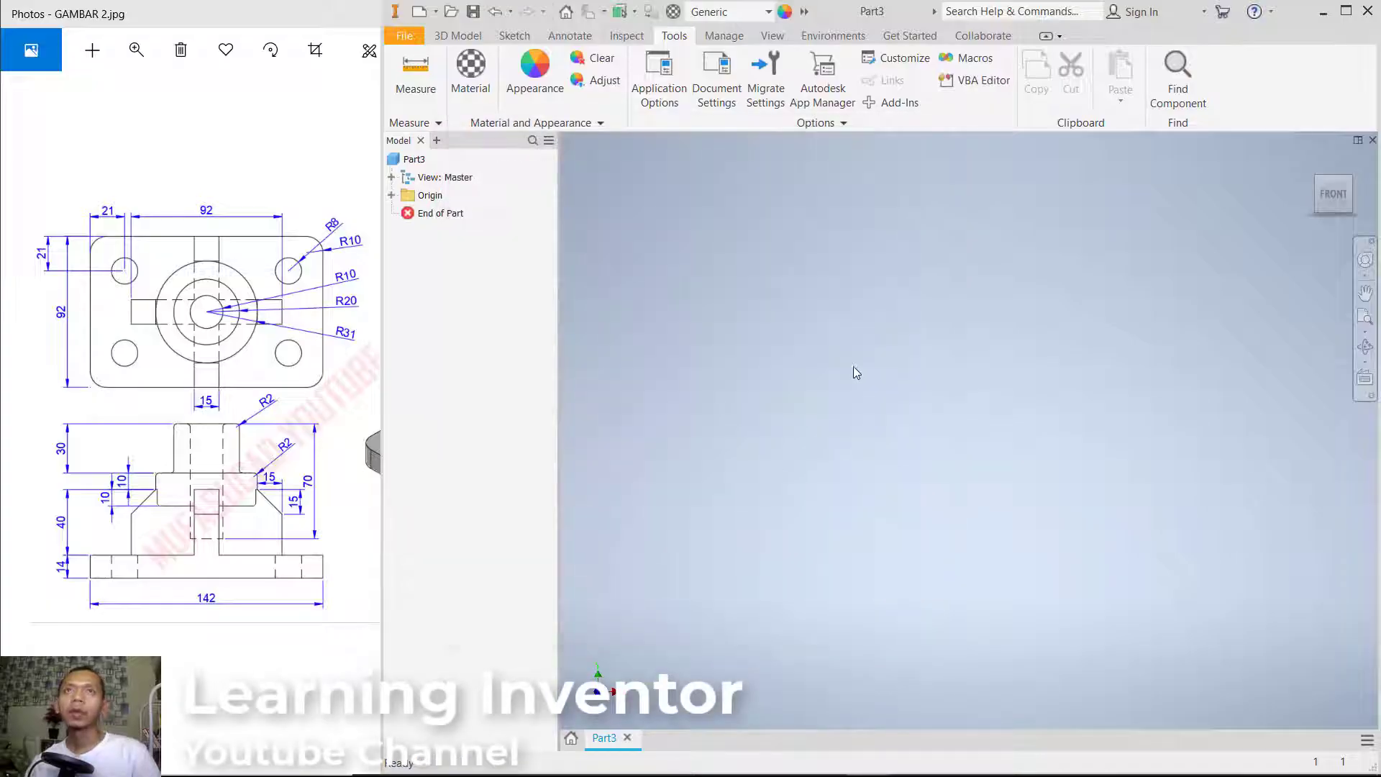
click(477, 36)
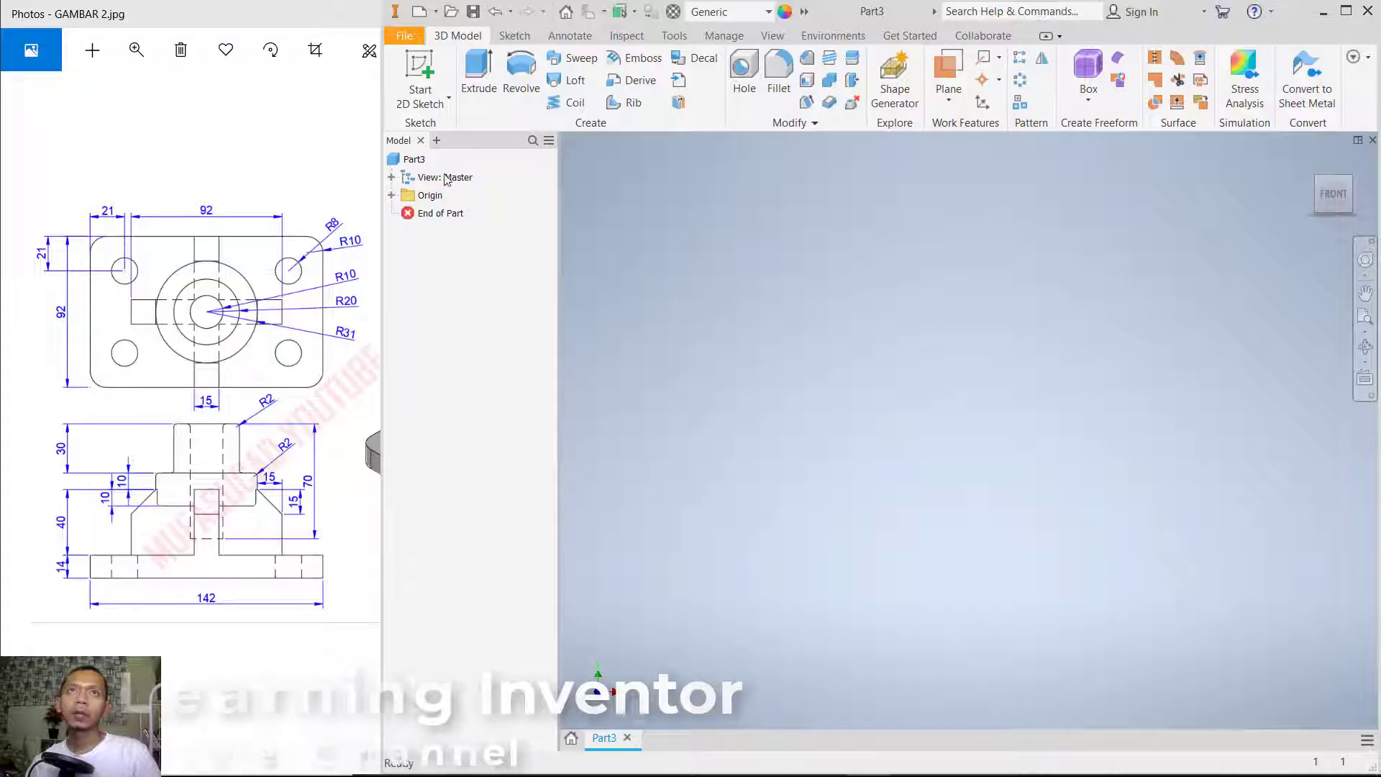
- Sketch on the XZ plane a centre rectangle at the origin, 92 by 142
click(420, 76)
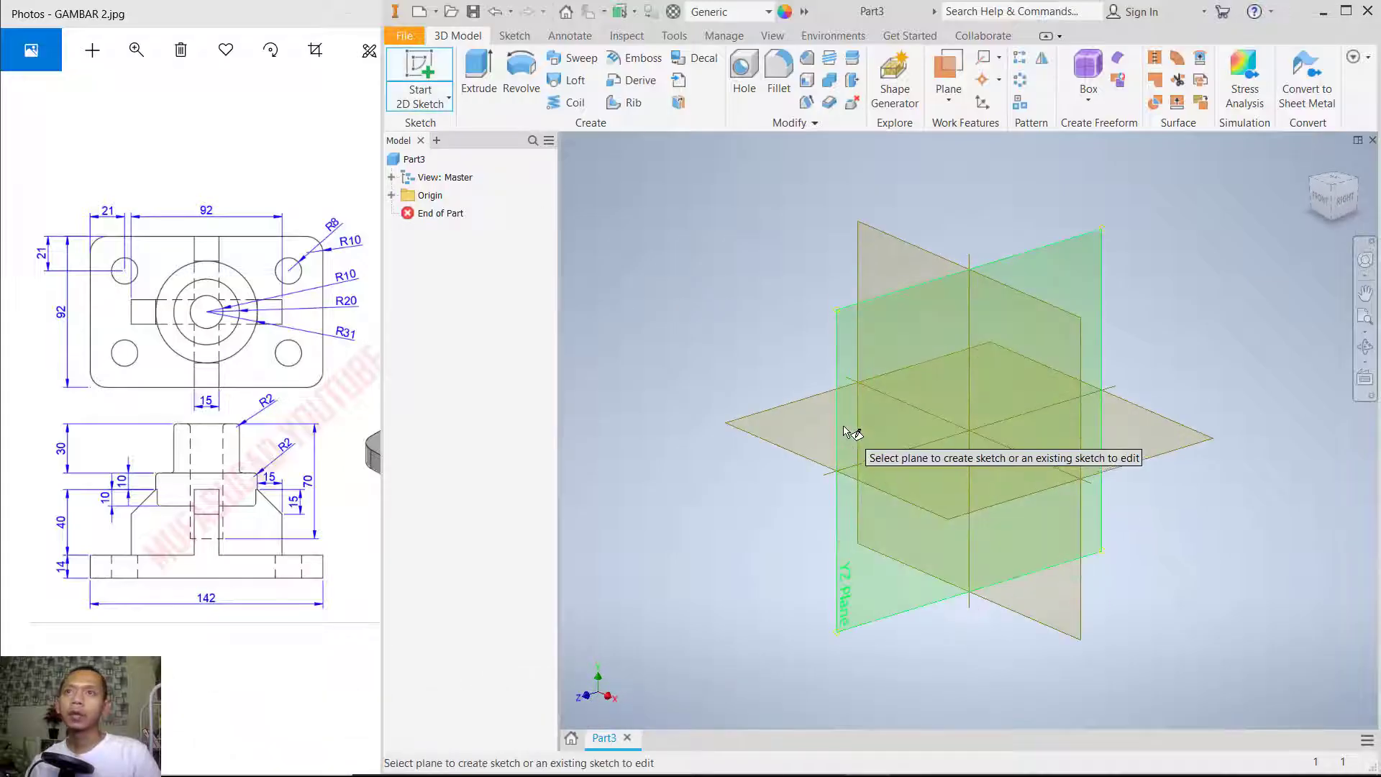
click(783, 434)
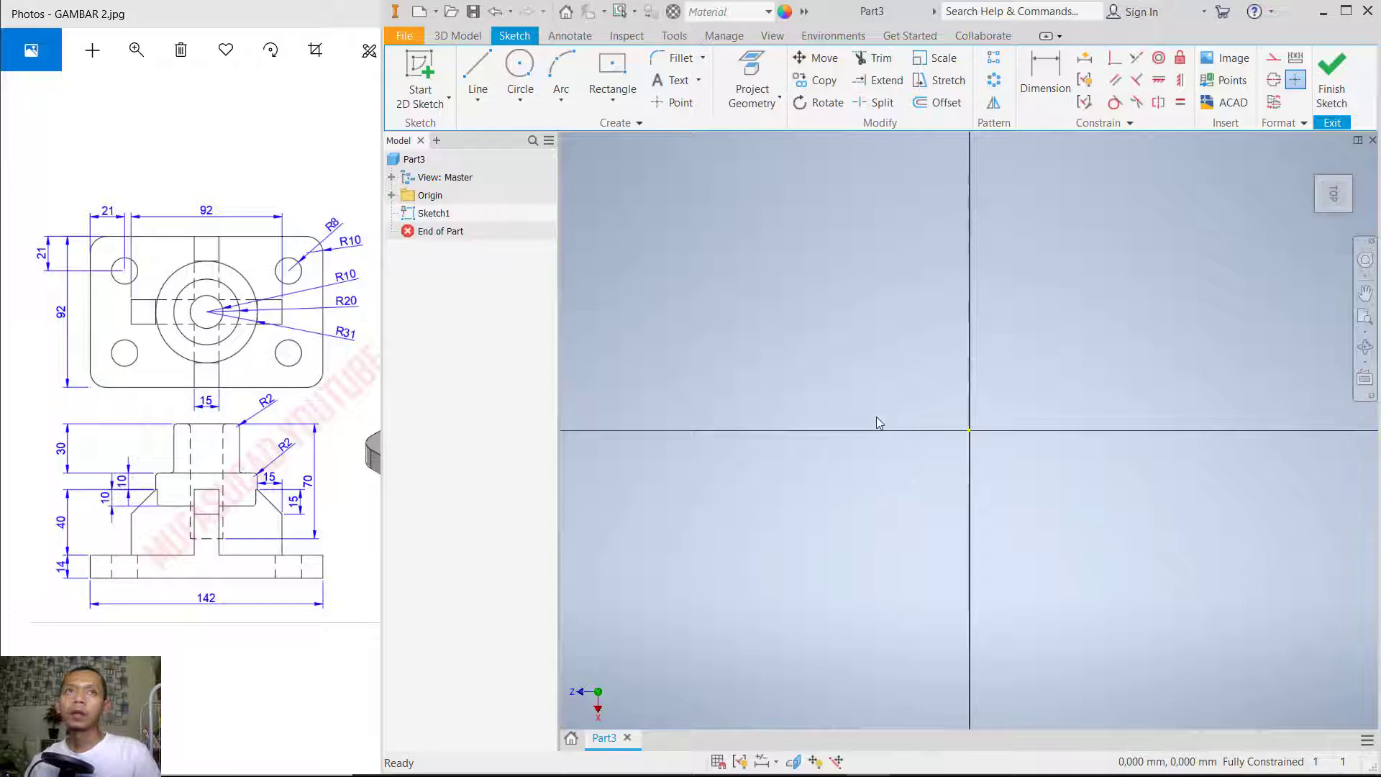
click(623, 74)
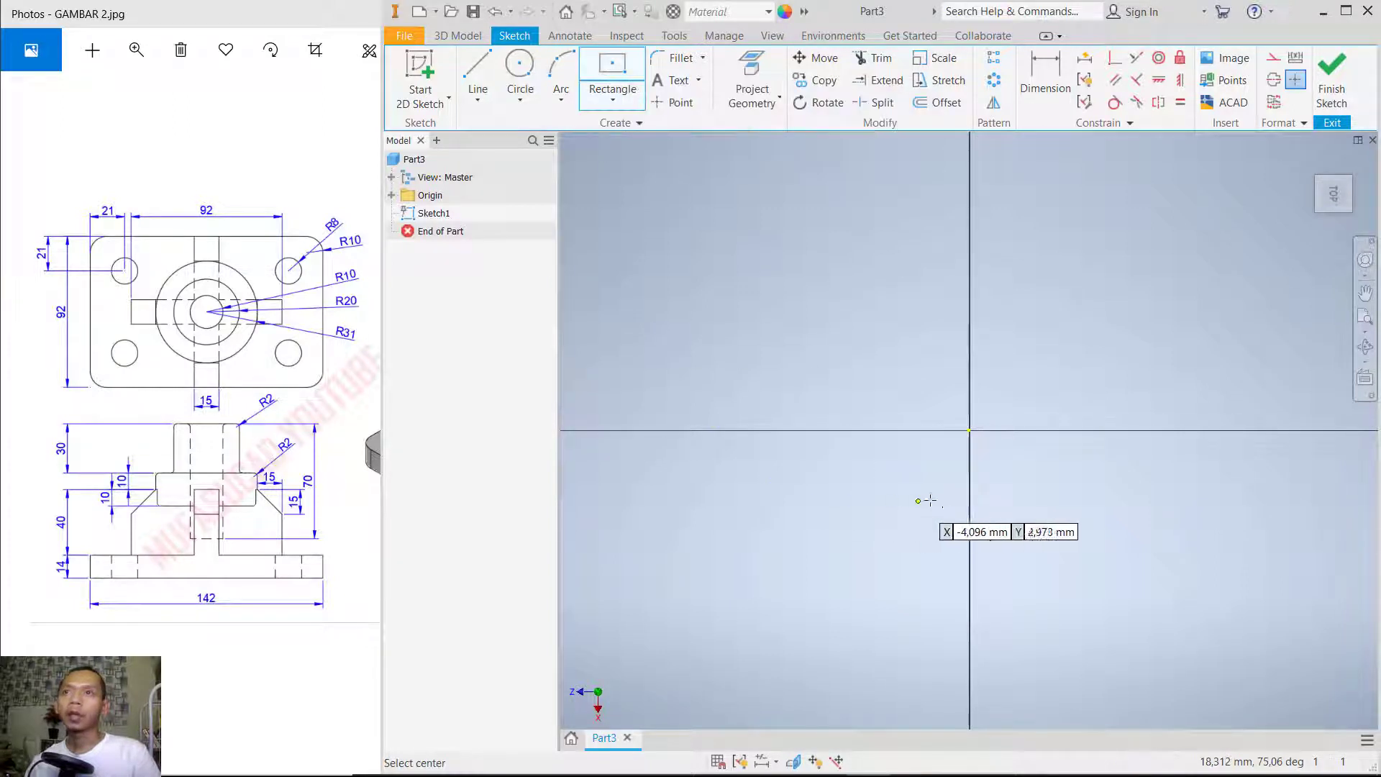
click(968, 430)
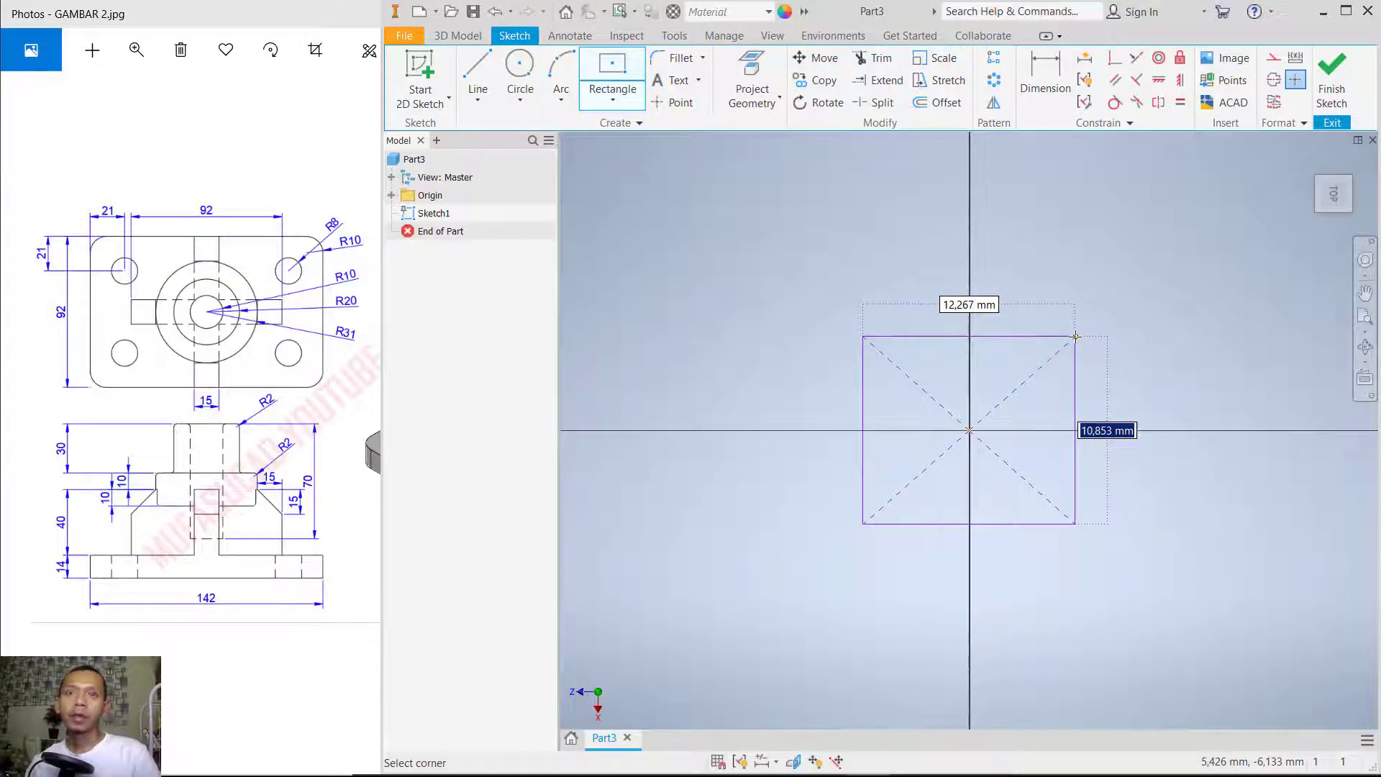
text(92)
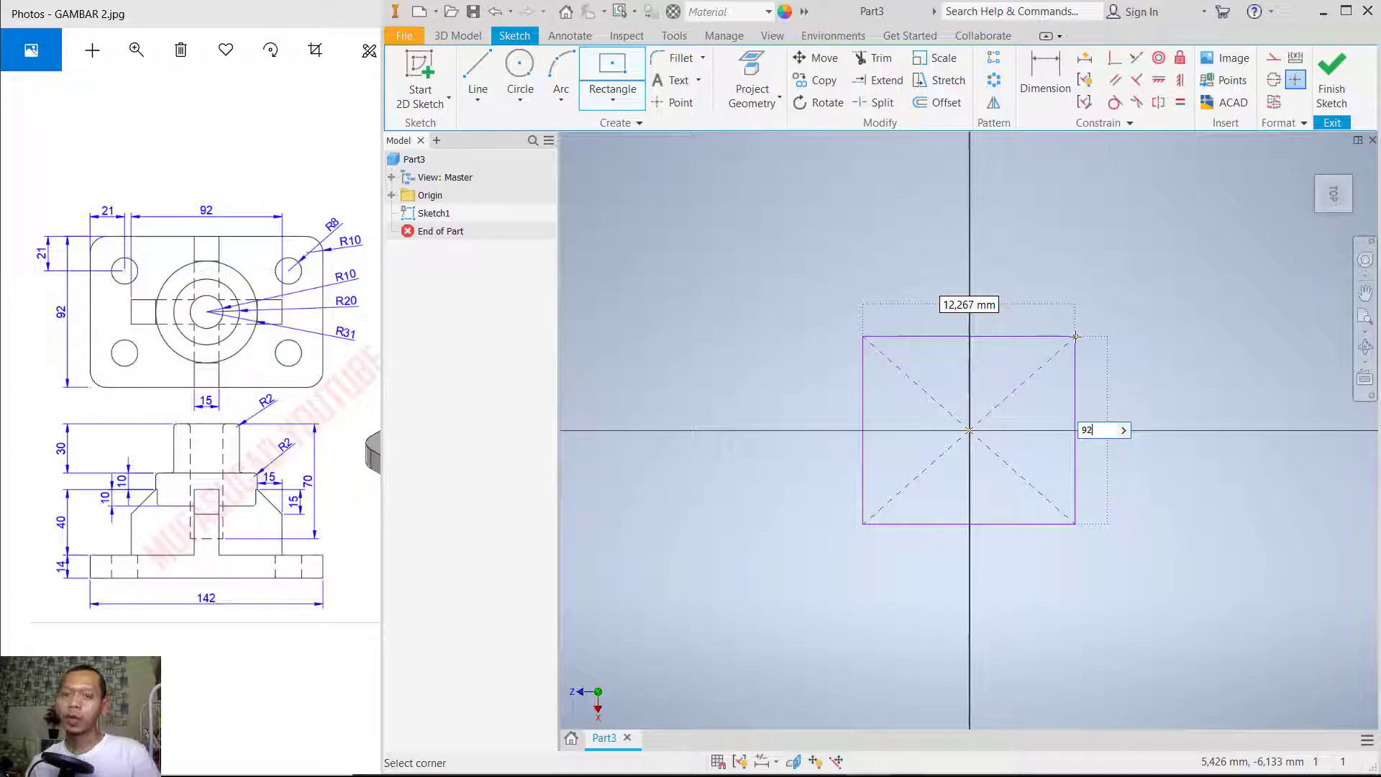
key(Tab)
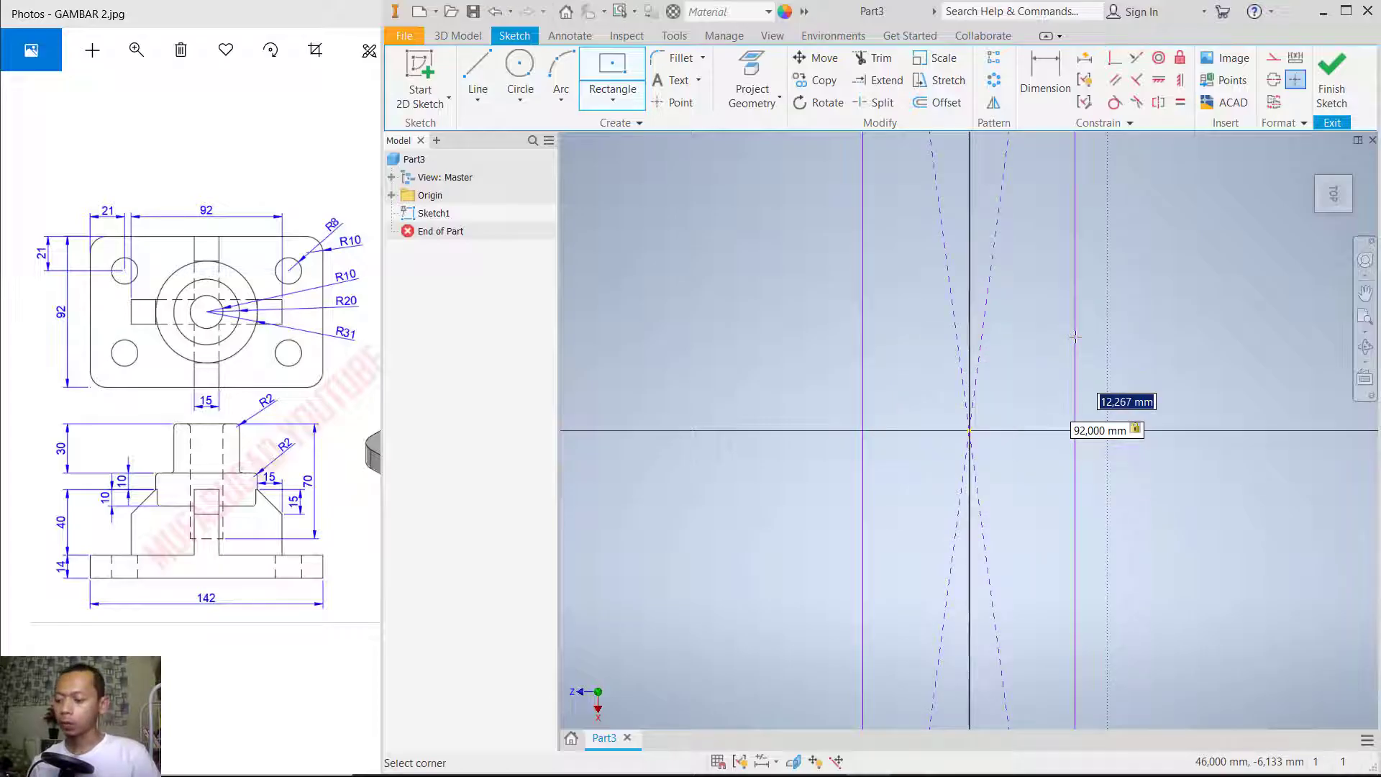
text(142)
key(BackSpace)
key(BackSpace)
key(BackSpace)
key(Escape)
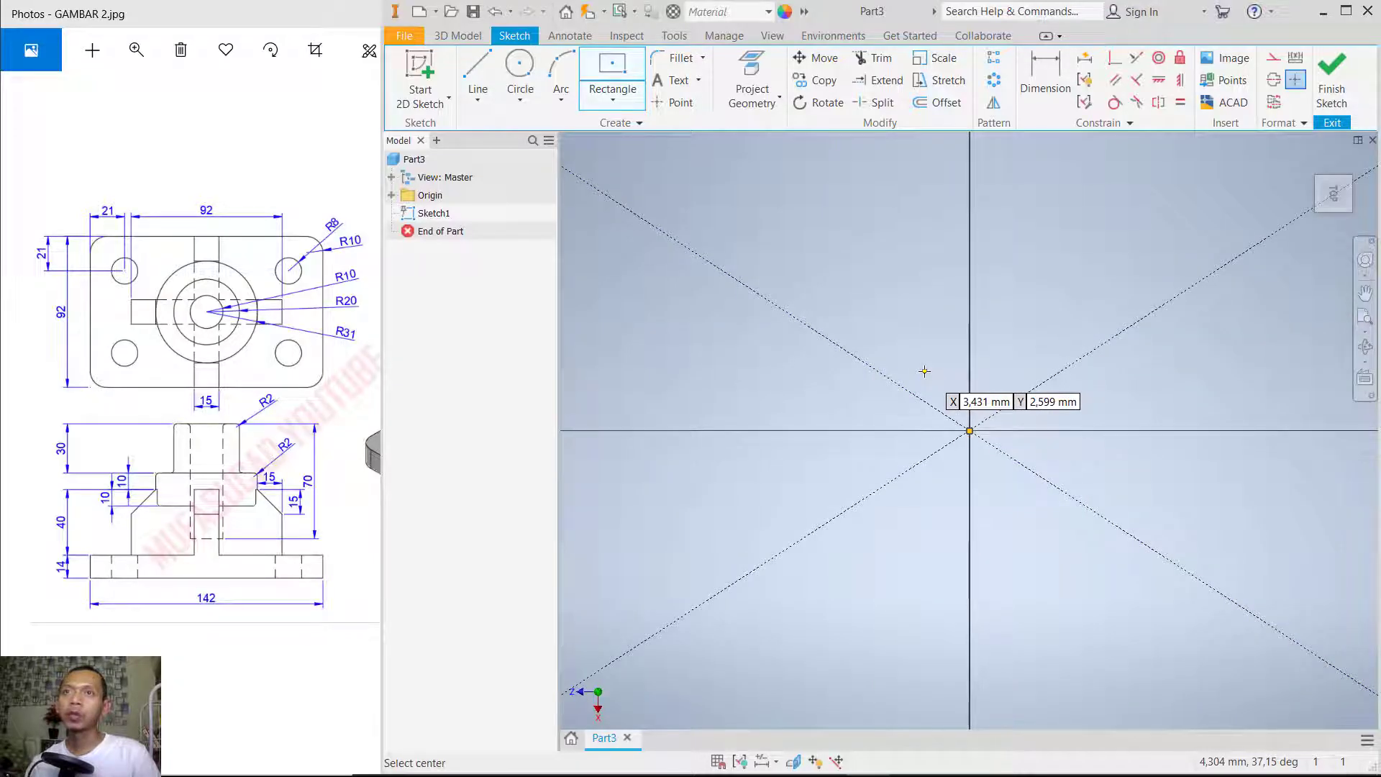
scroll(925, 371, up, 2)
scroll(929, 372, down, 4)
scroll(930, 372, up, 4)
- Draw a 16 mm diameter circle near the rectangle's top-left corner
middle_drag(1004, 408, 1017, 400)
click(525, 76)
click(759, 297)
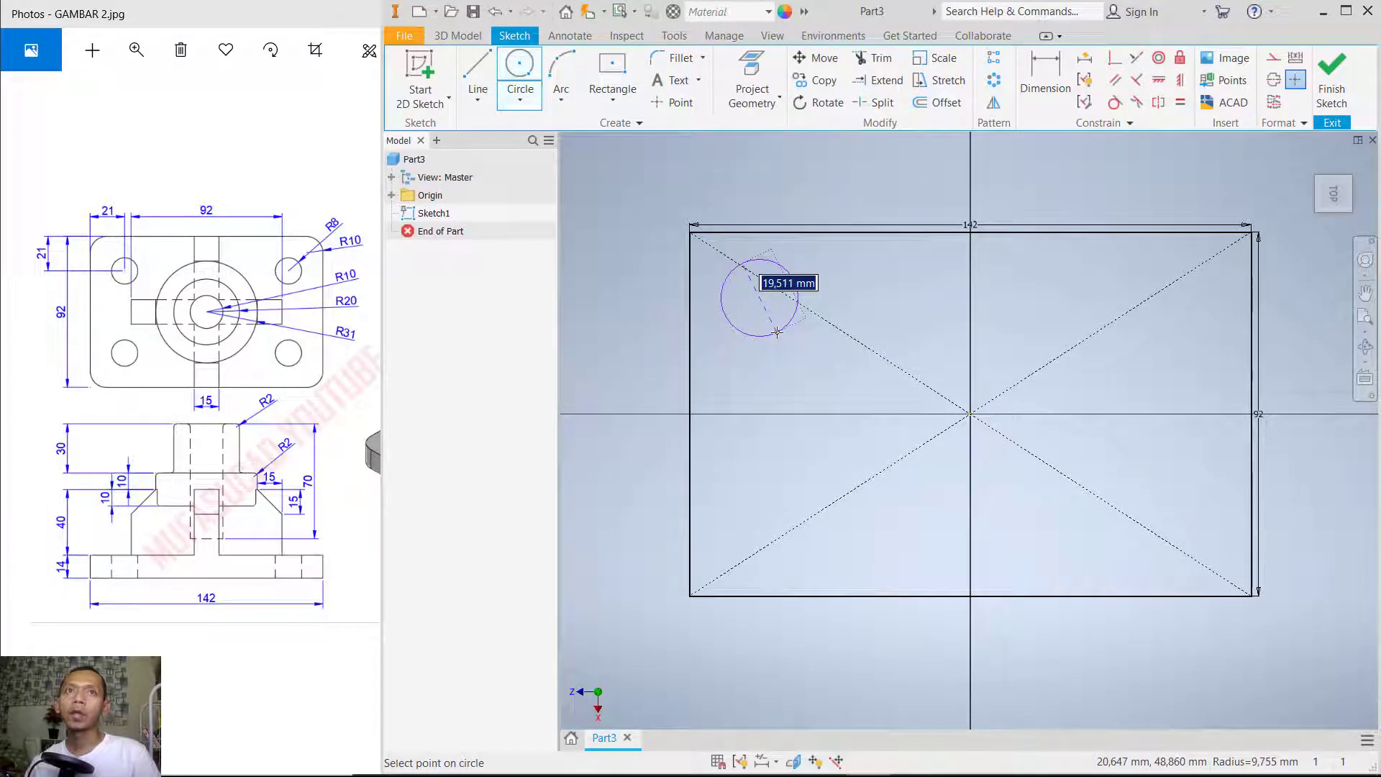
text(16)
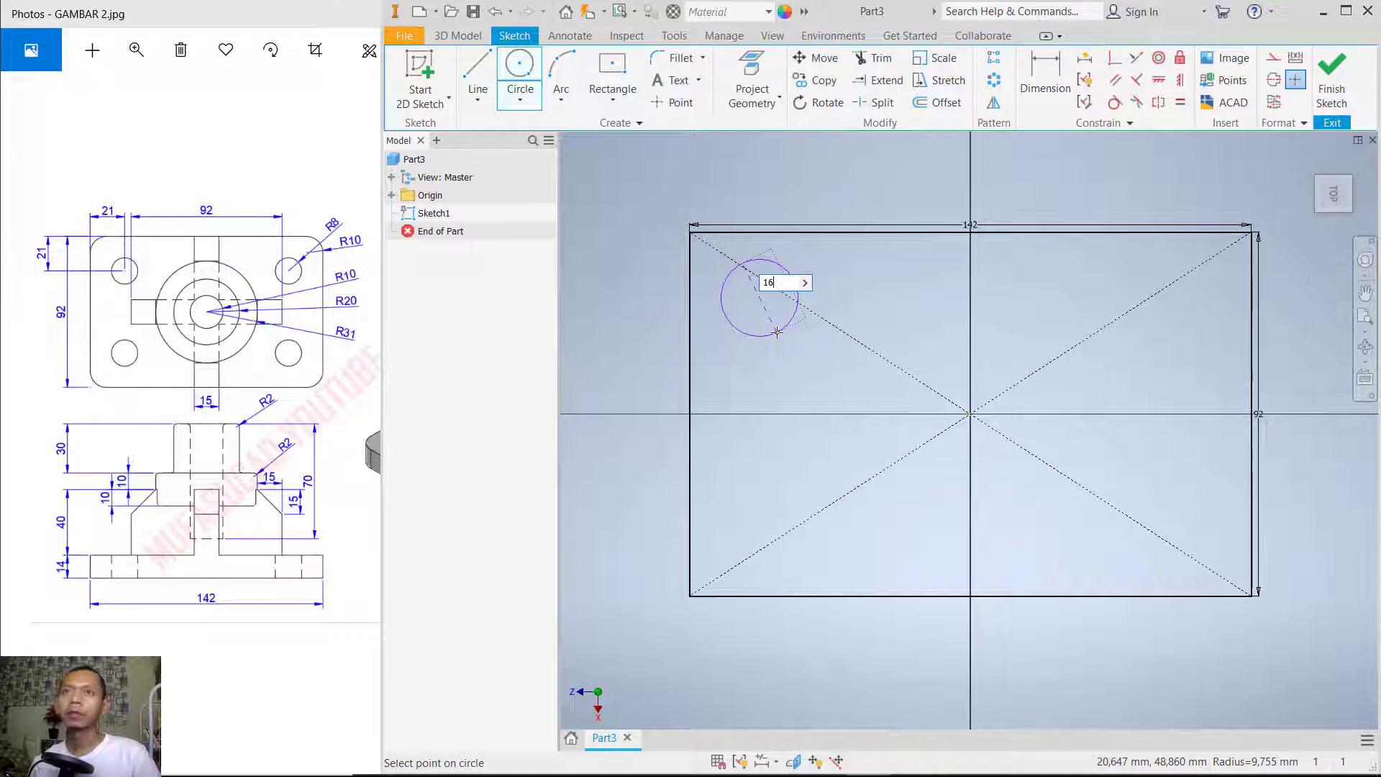
key(Return)
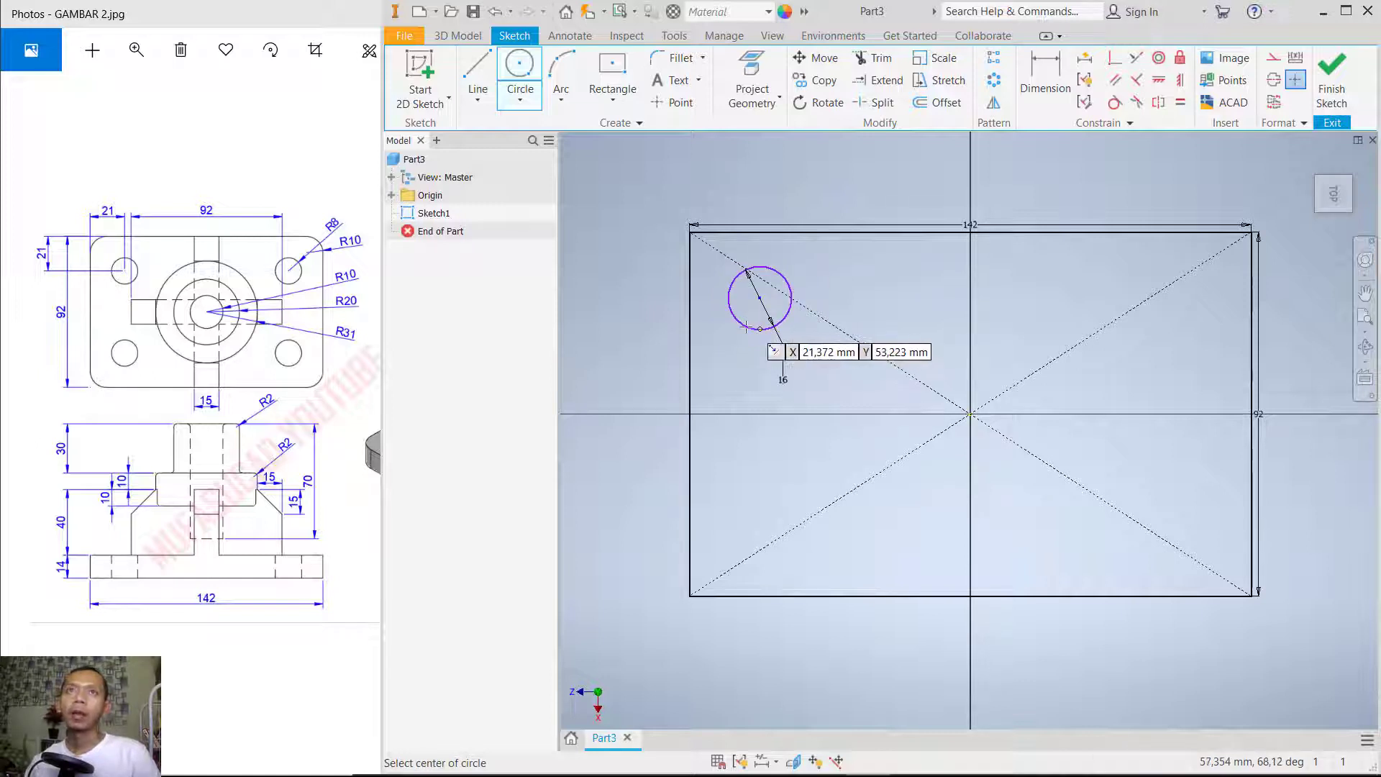
- Dimension the circle 21 from the left edge and 21 from the top edge
click(1052, 69)
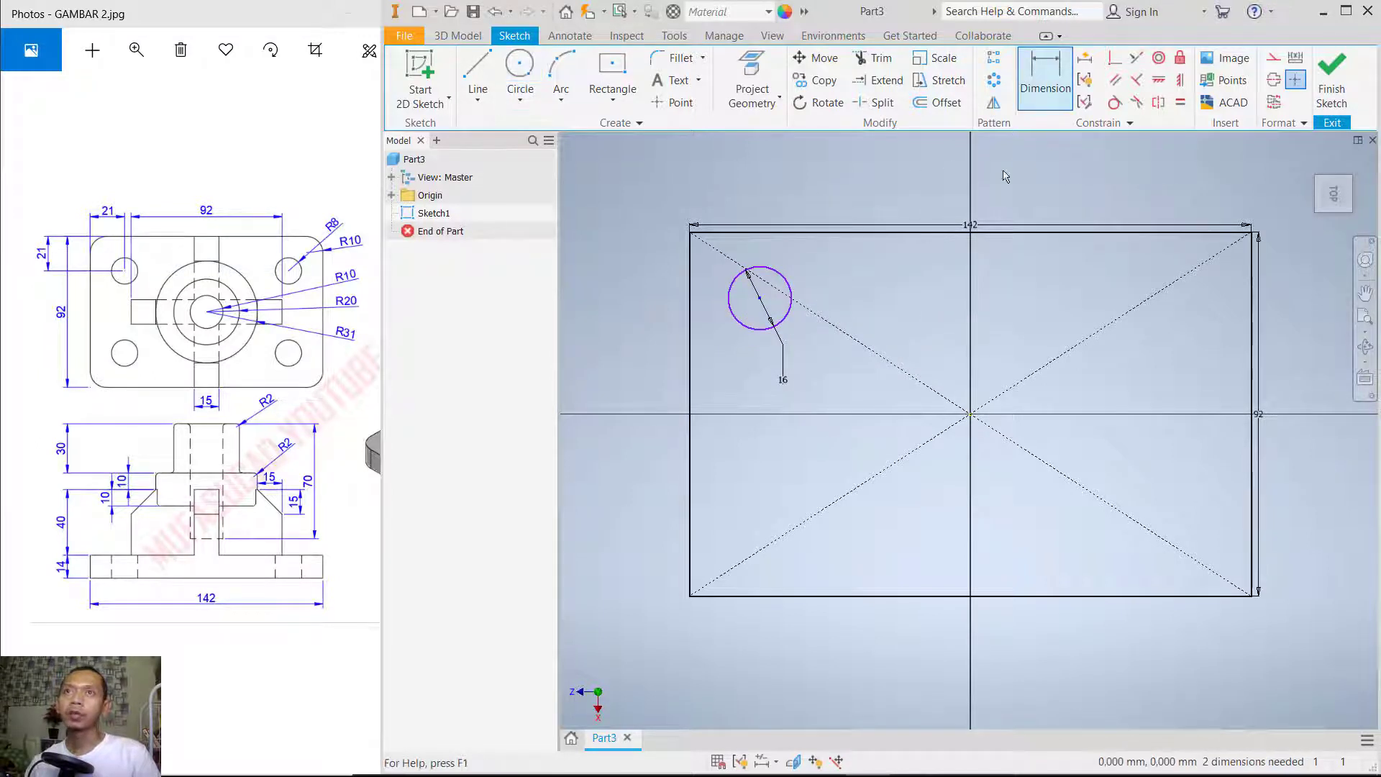
click(750, 332)
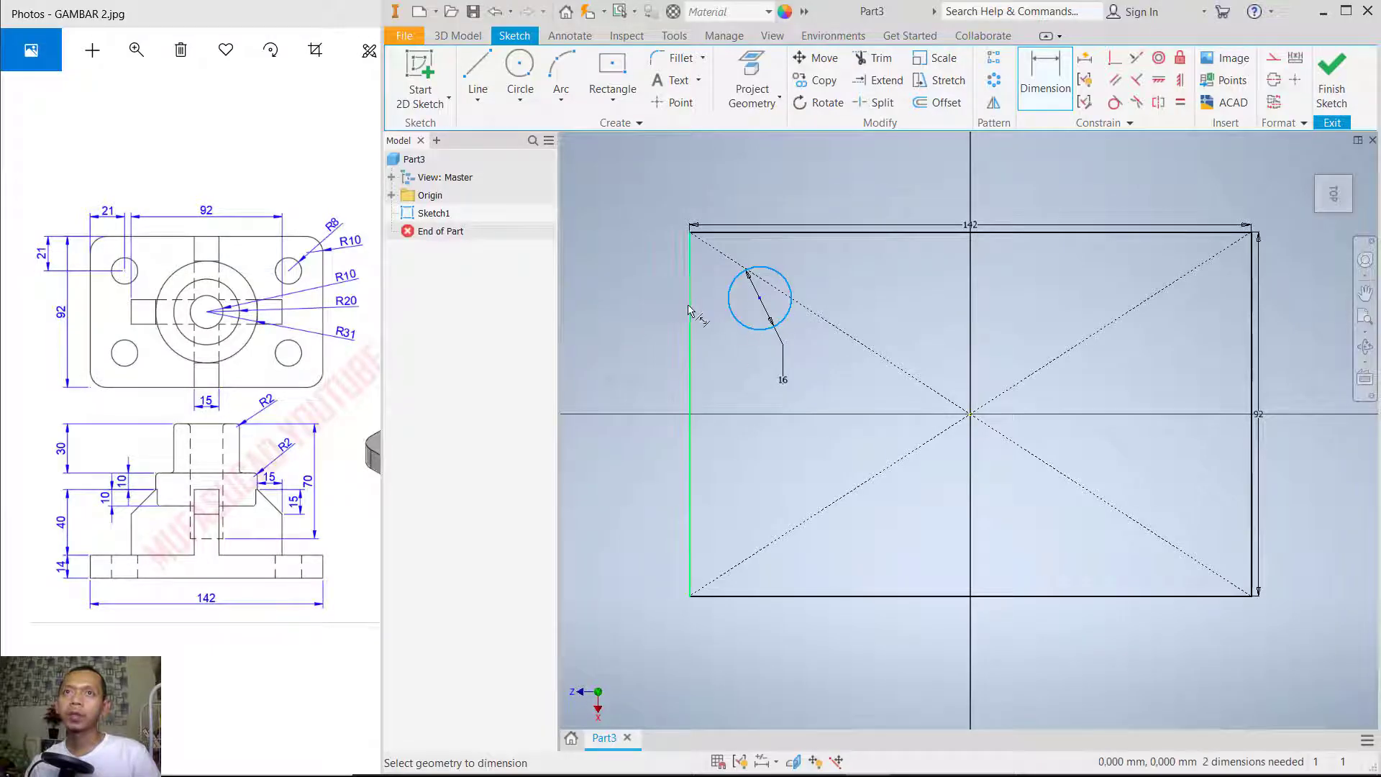
click(687, 307)
click(730, 361)
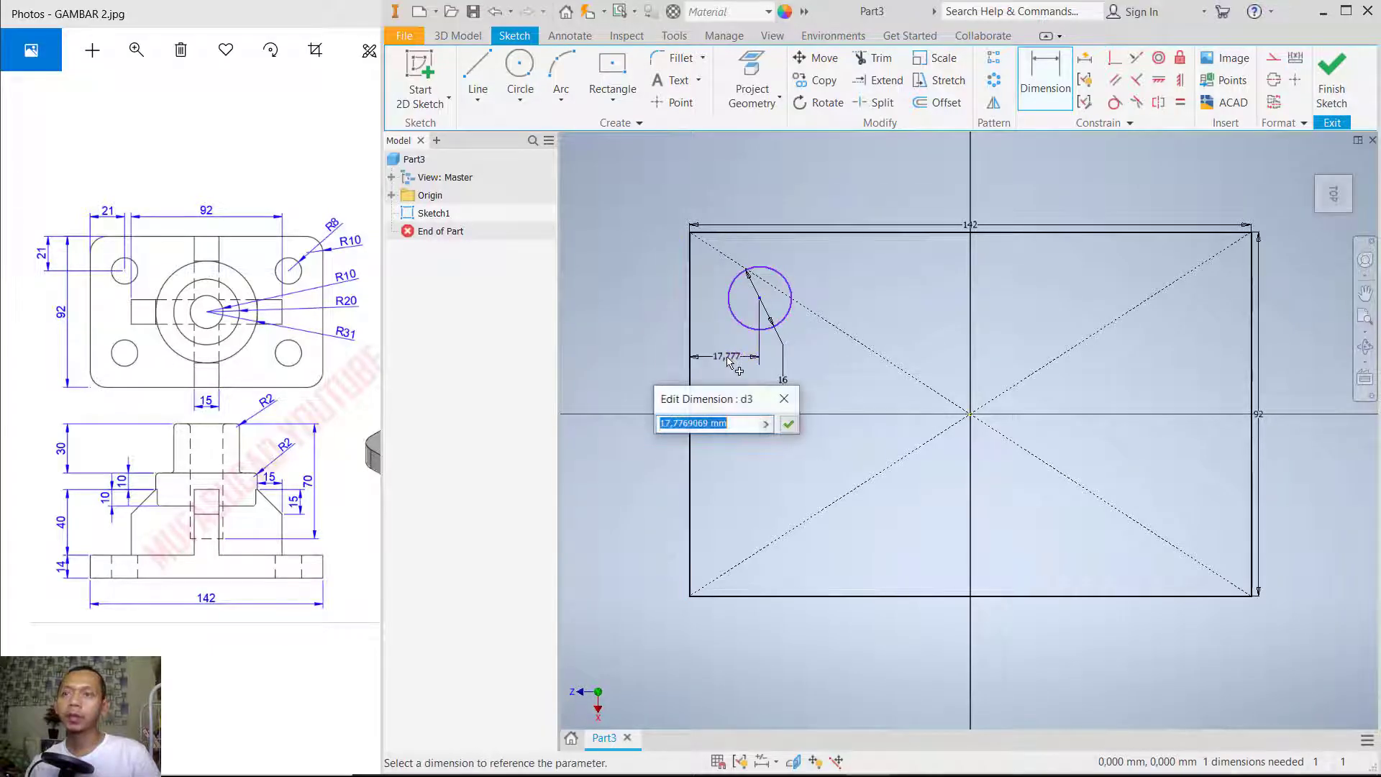
text(21)
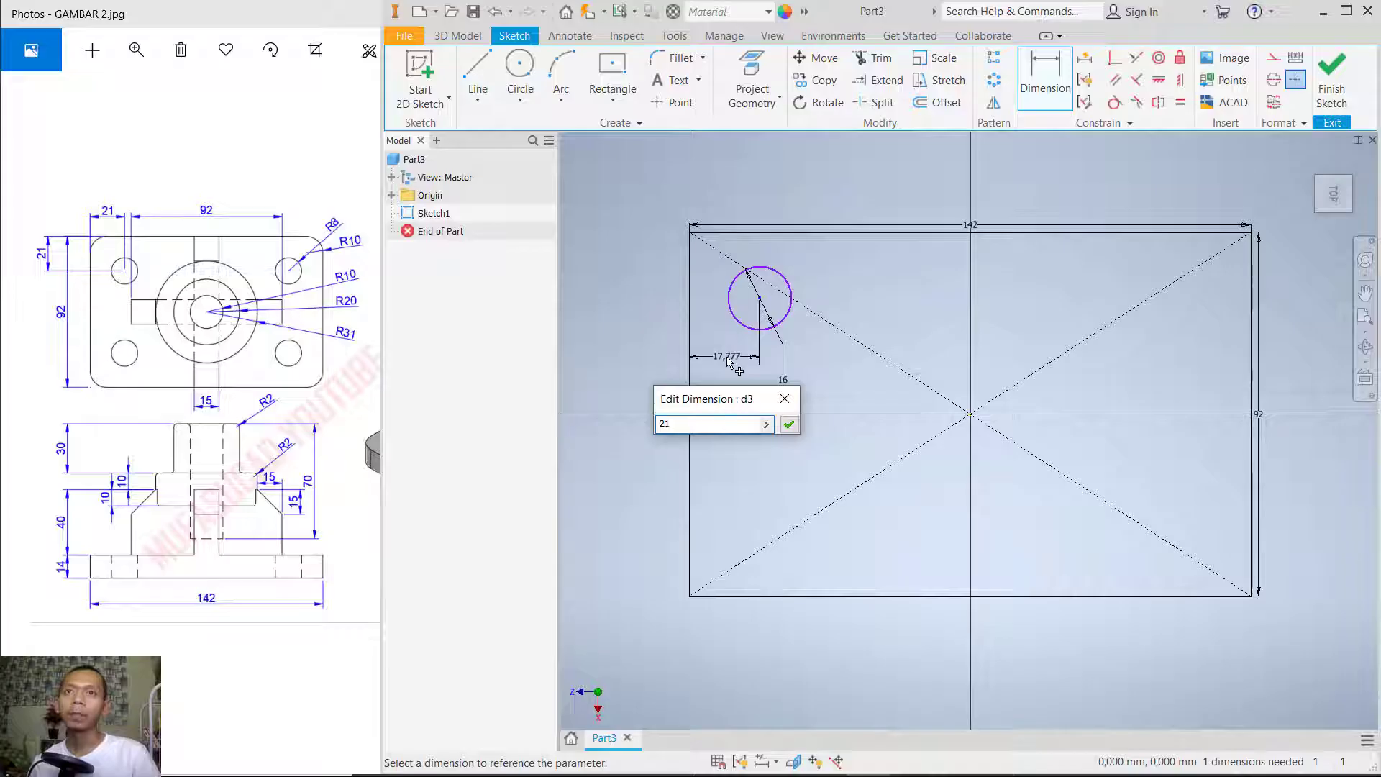
key(Return)
click(785, 272)
click(790, 234)
click(825, 271)
text(21)
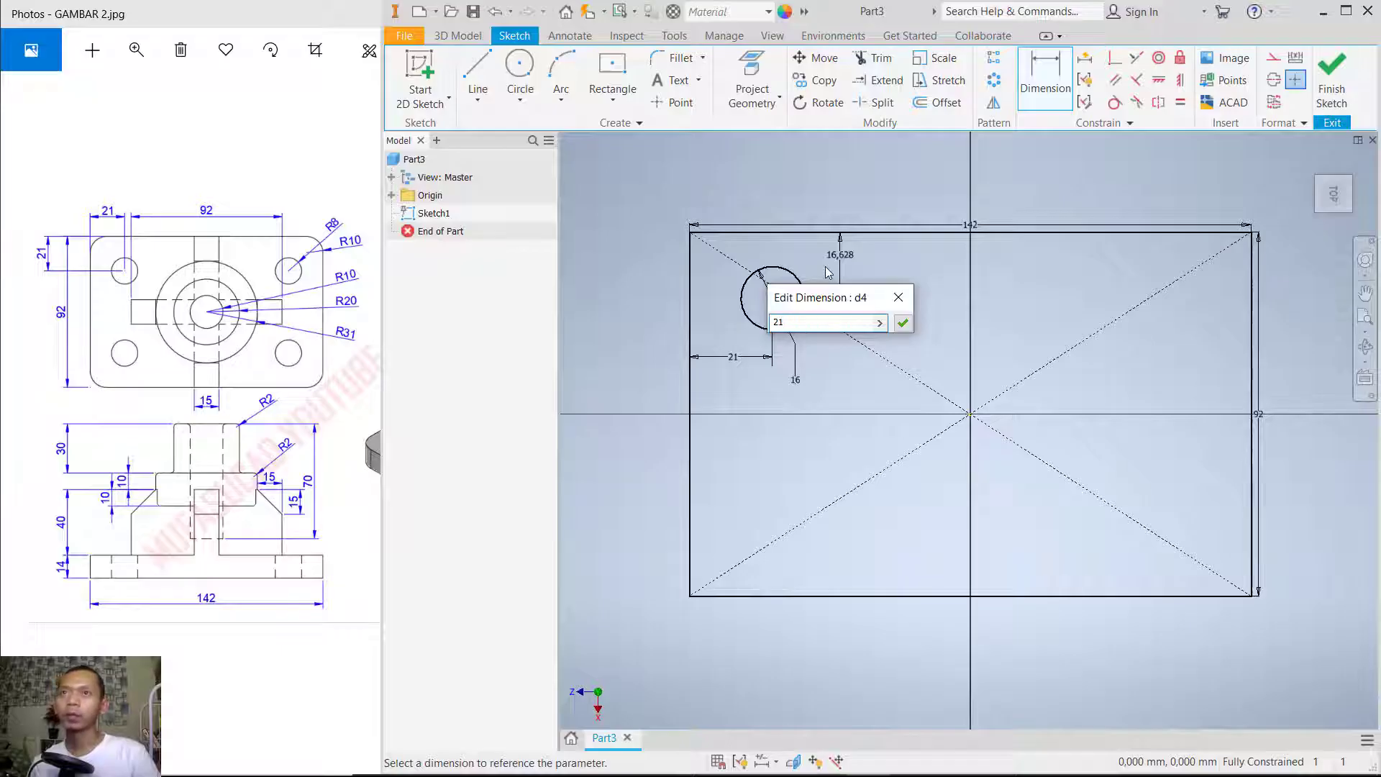
key(Return)
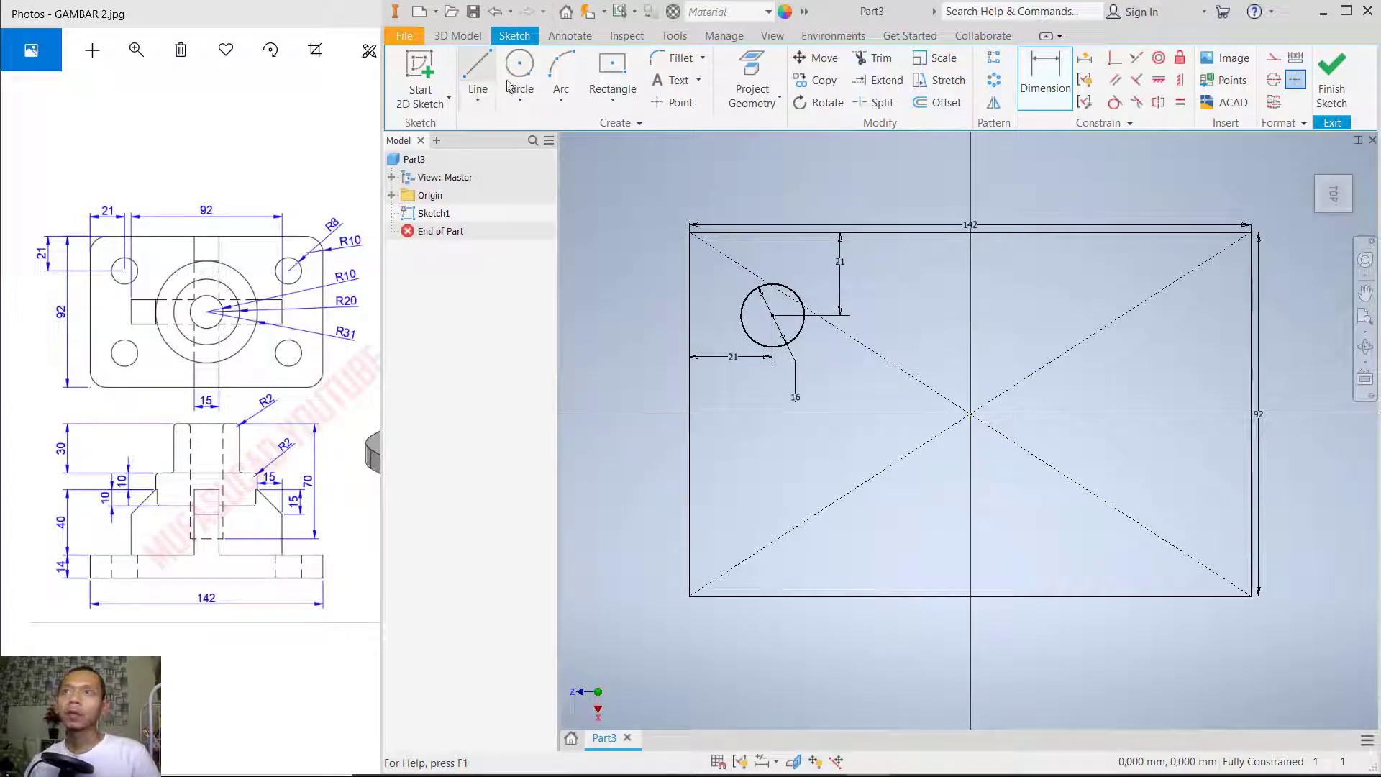
- Draw a vertical line through the origin spanning the rectangle
click(478, 63)
click(972, 173)
click(970, 624)
key(Escape)
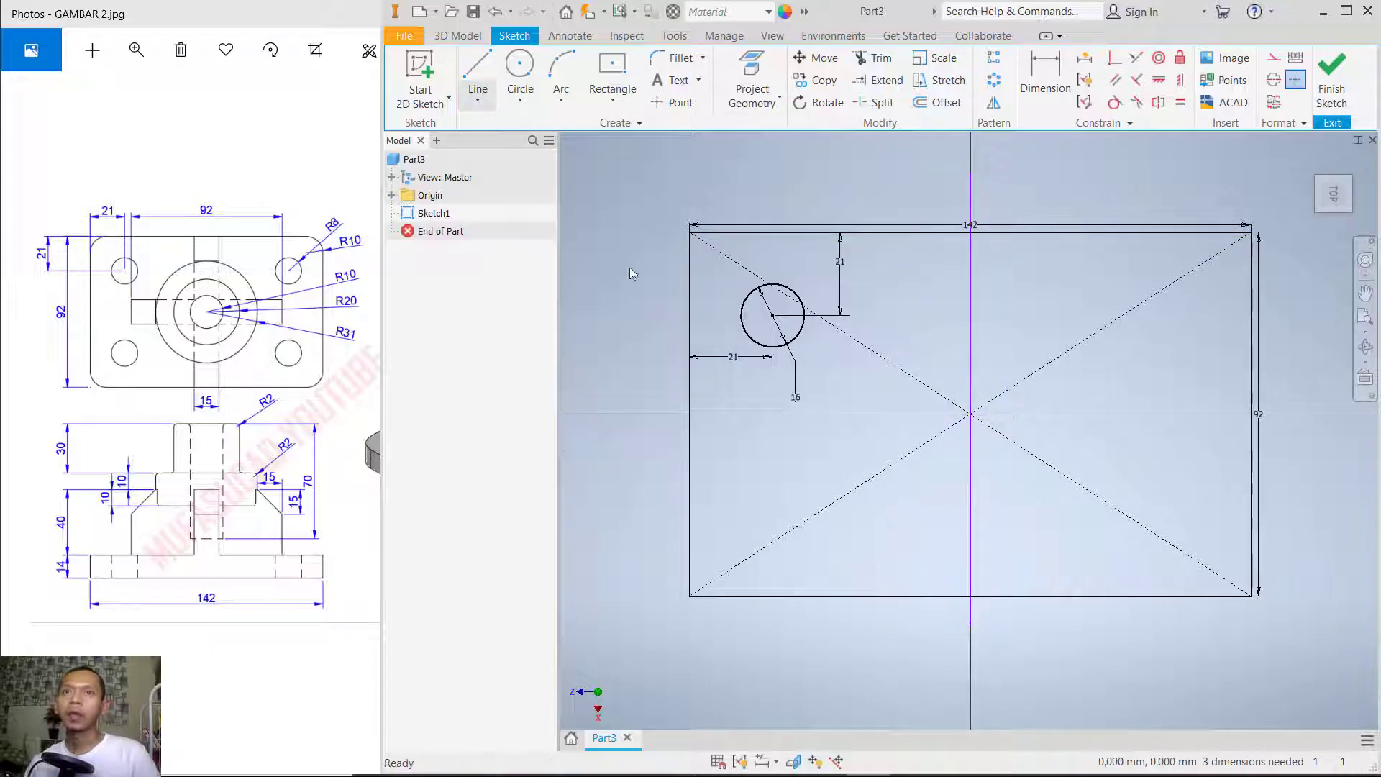
- Draw a horizontal line through the origin across the rectangle
key(l)
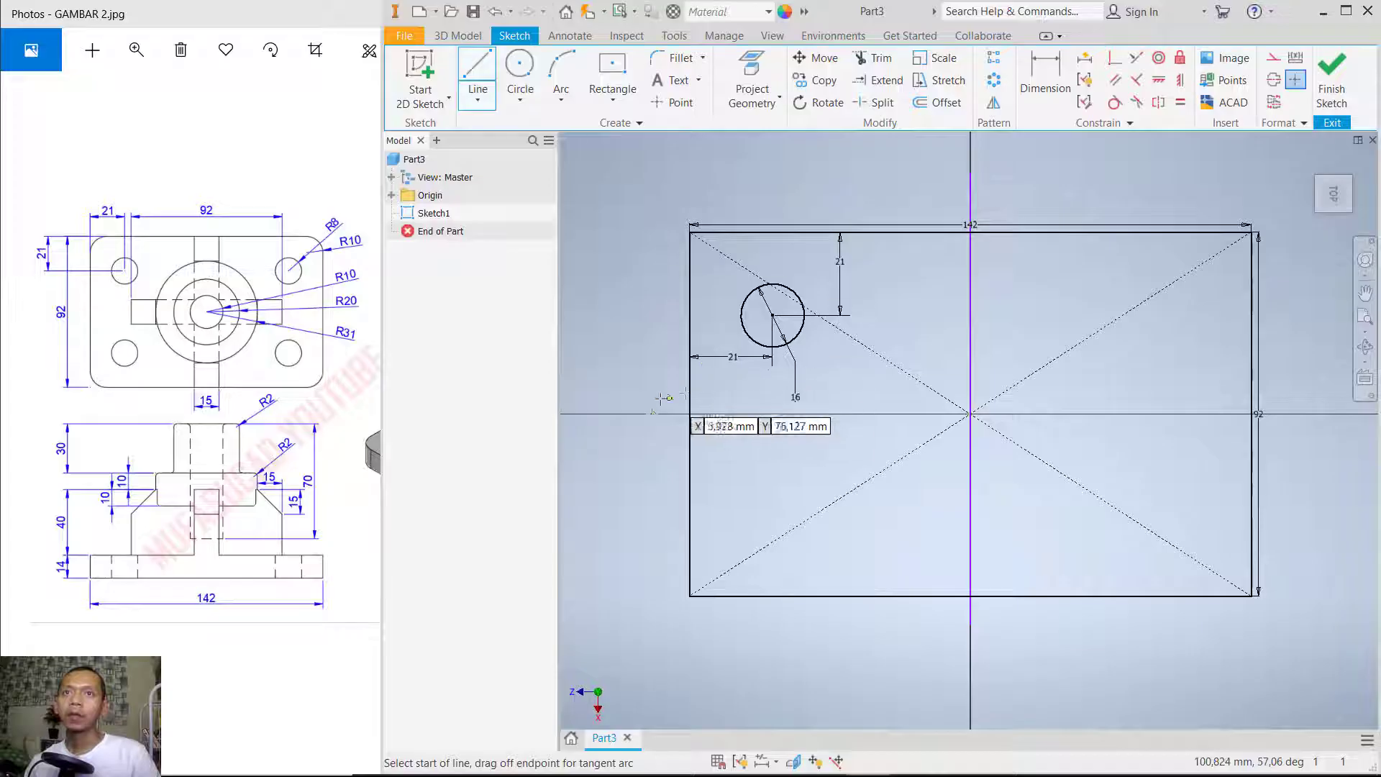
click(652, 414)
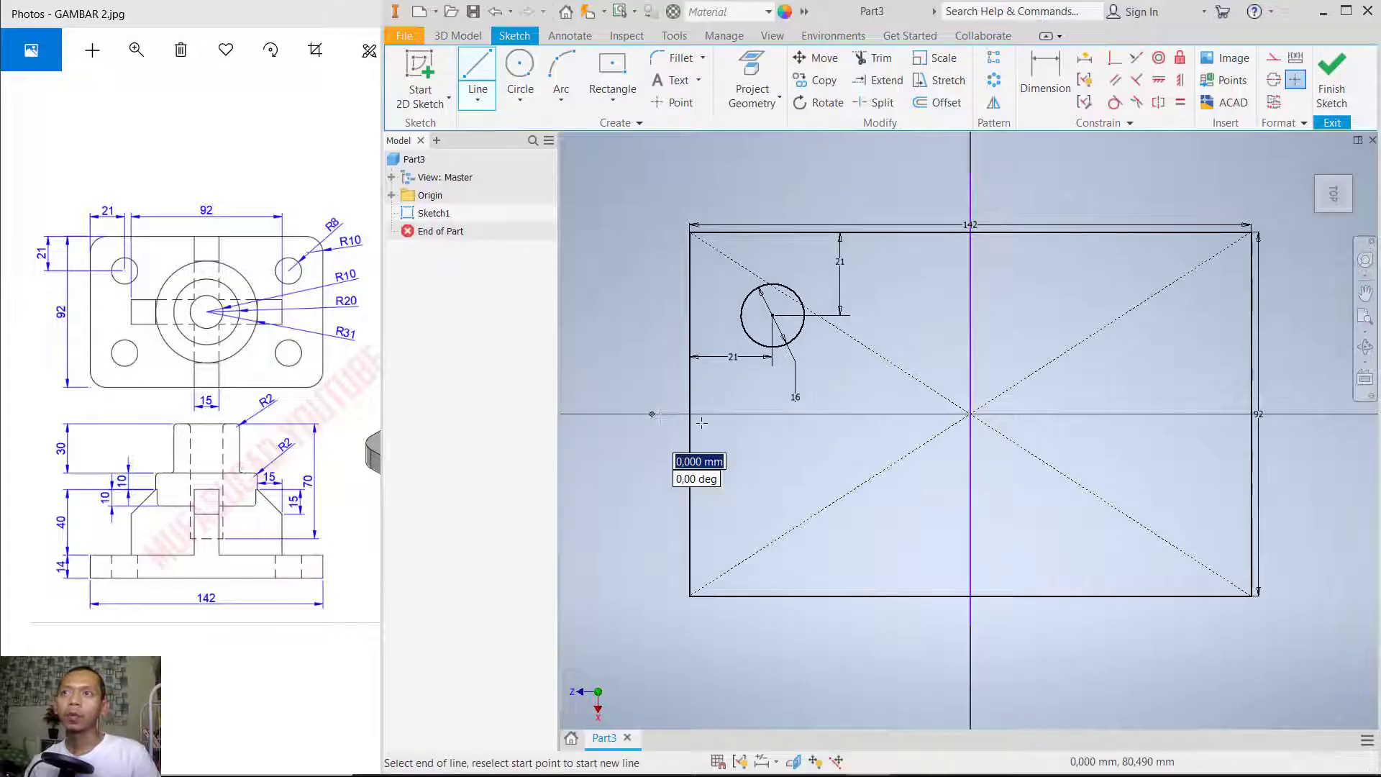
click(1278, 414)
key(Escape)
- Convert the horizontal and vertical centre lines to construction geometry
click(1098, 415)
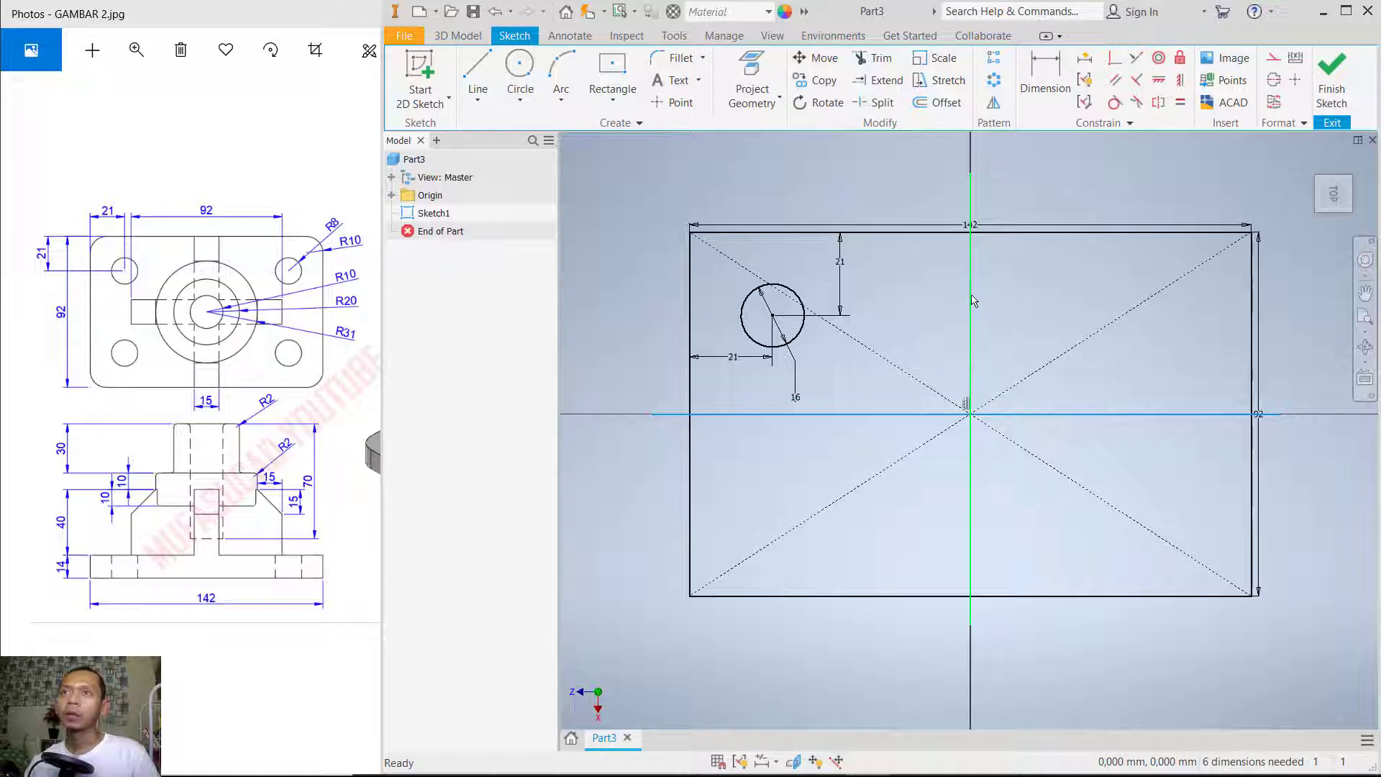
ctrl+click(971, 300)
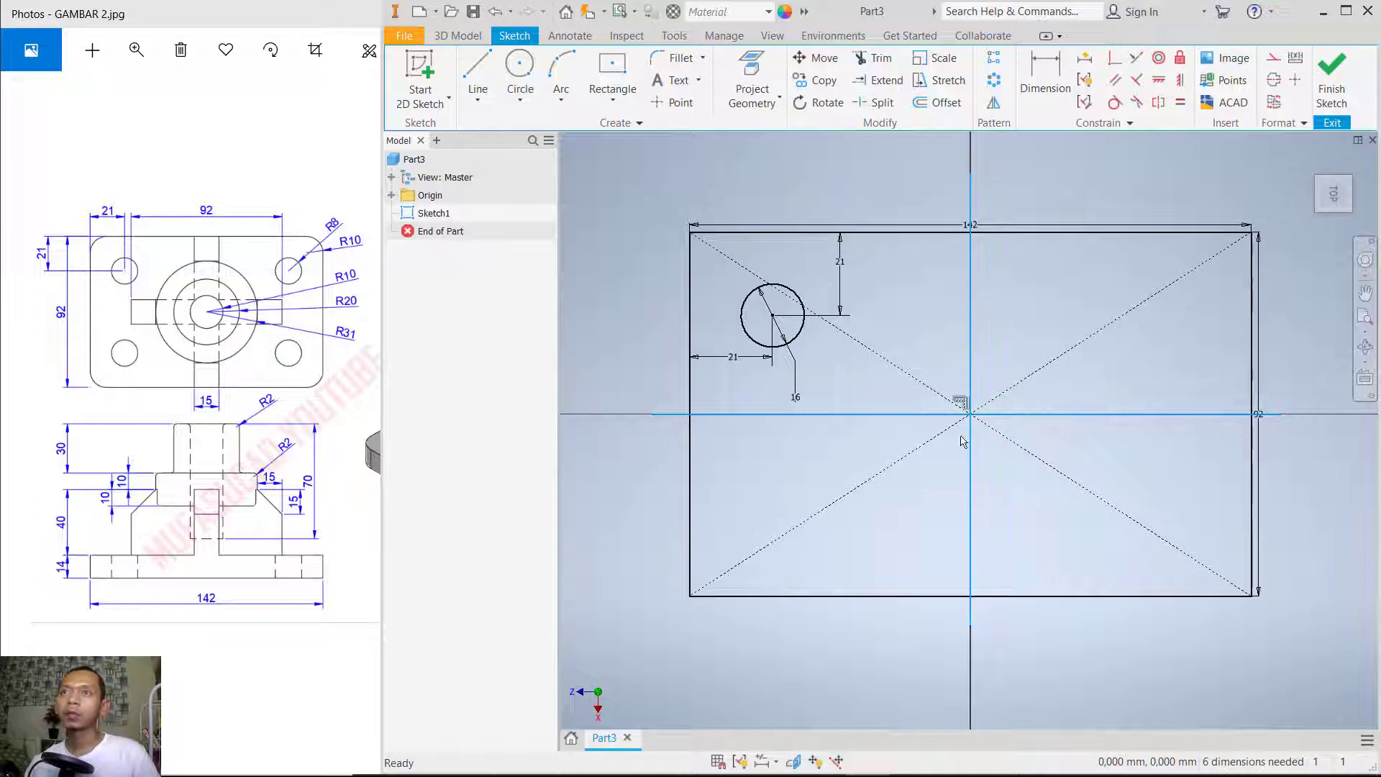
right_click(1007, 303)
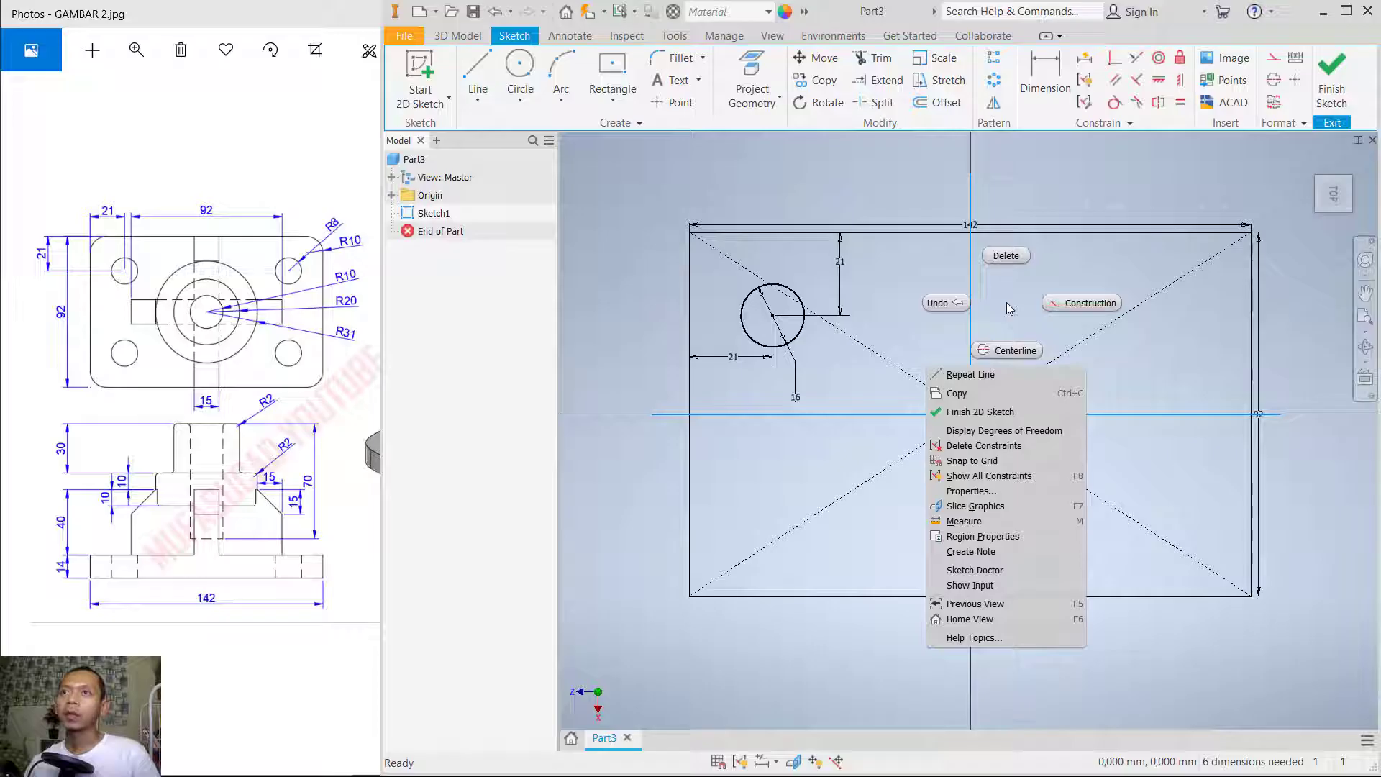
click(1079, 302)
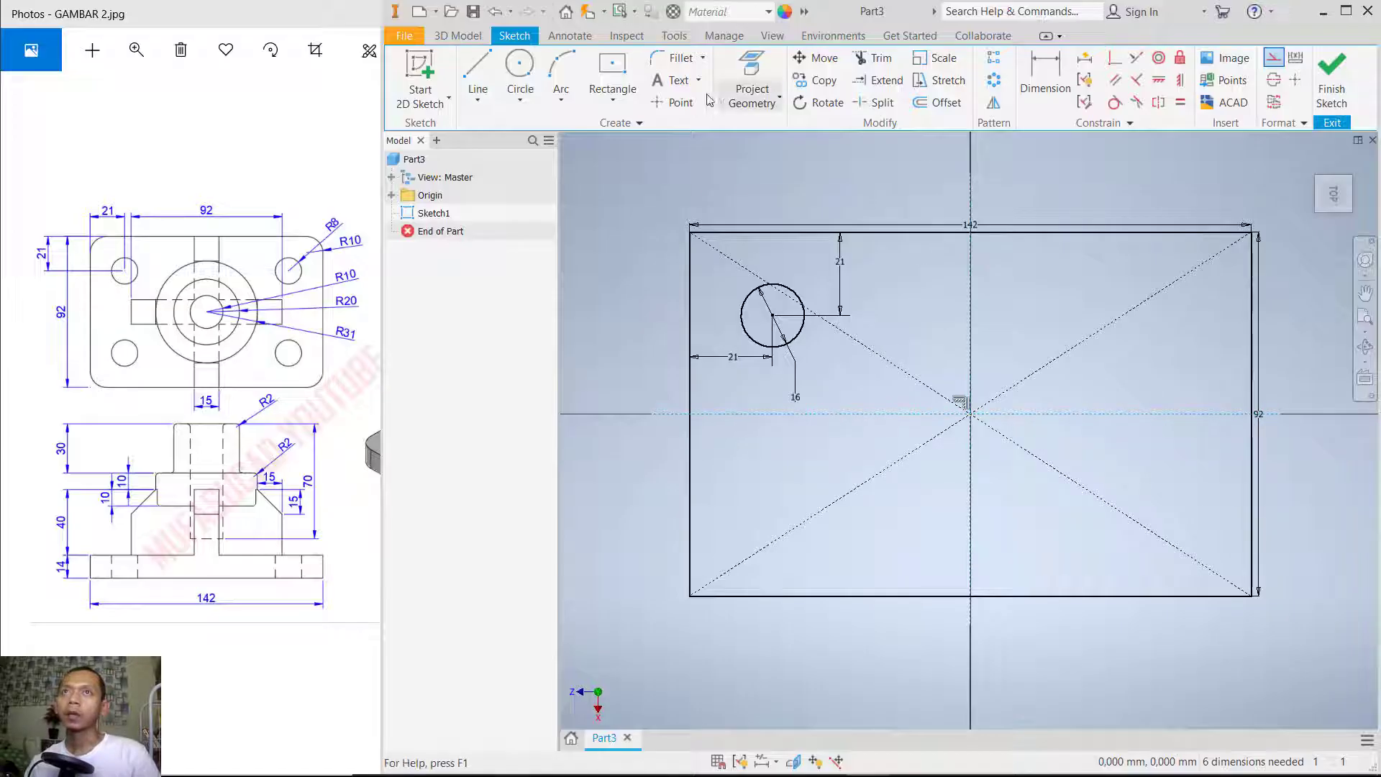
- Mirror the circle about the vertical centre line to the right side
click(994, 104)
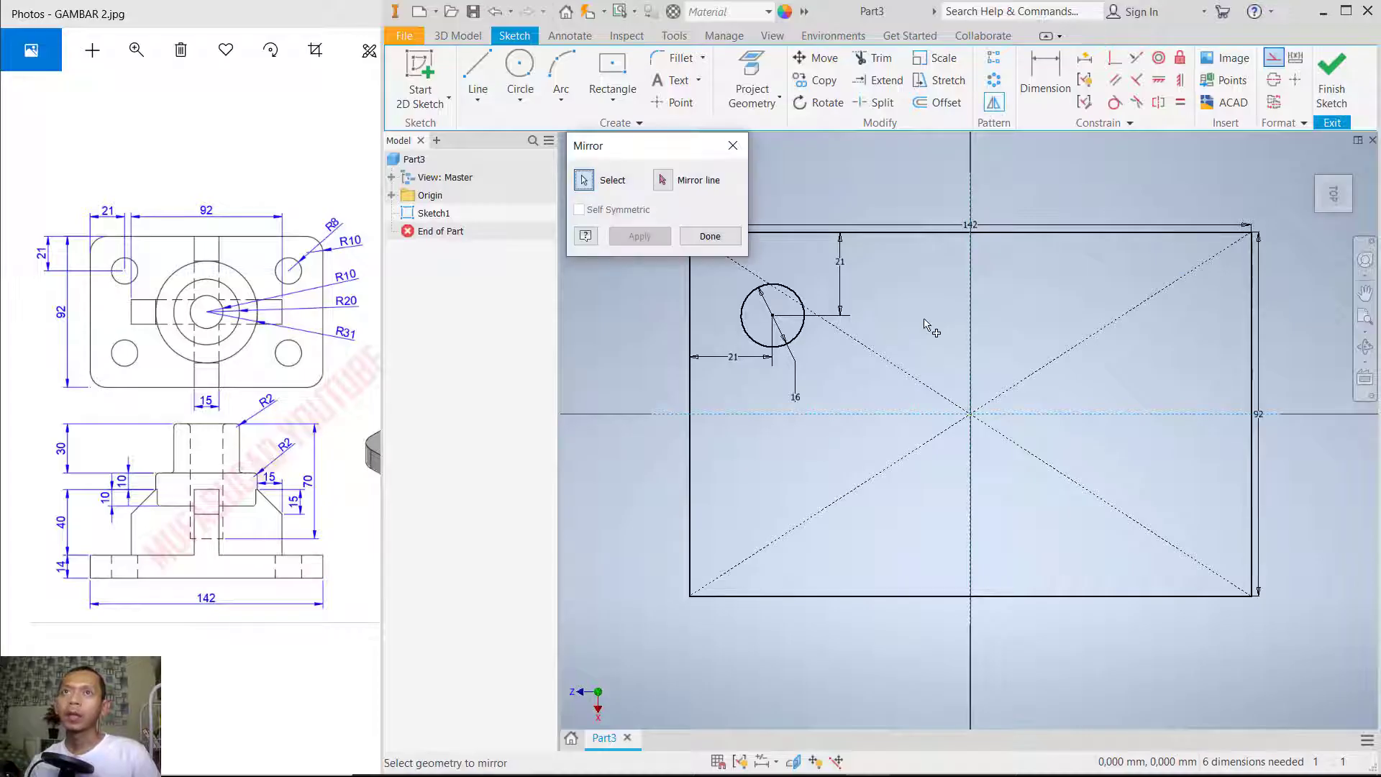
click(802, 330)
click(663, 180)
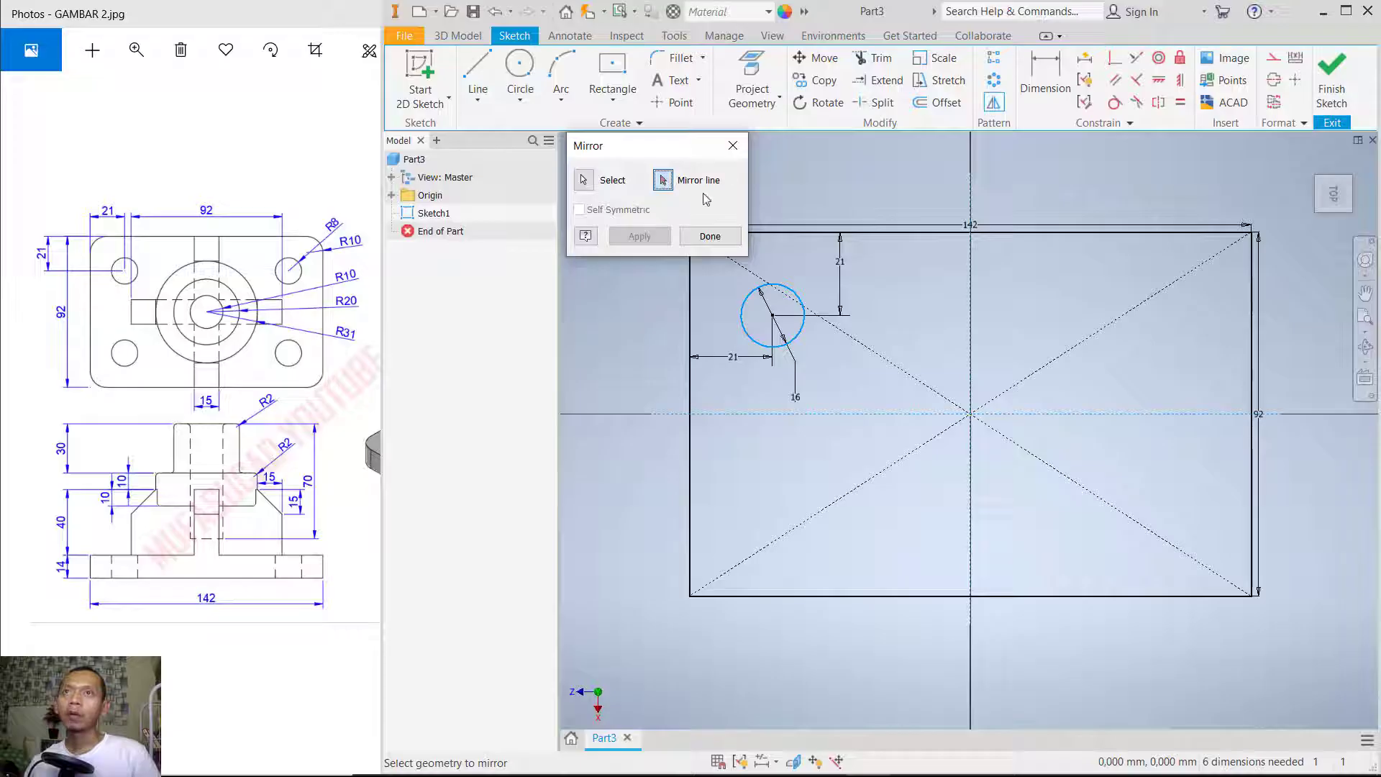
click(971, 280)
click(664, 240)
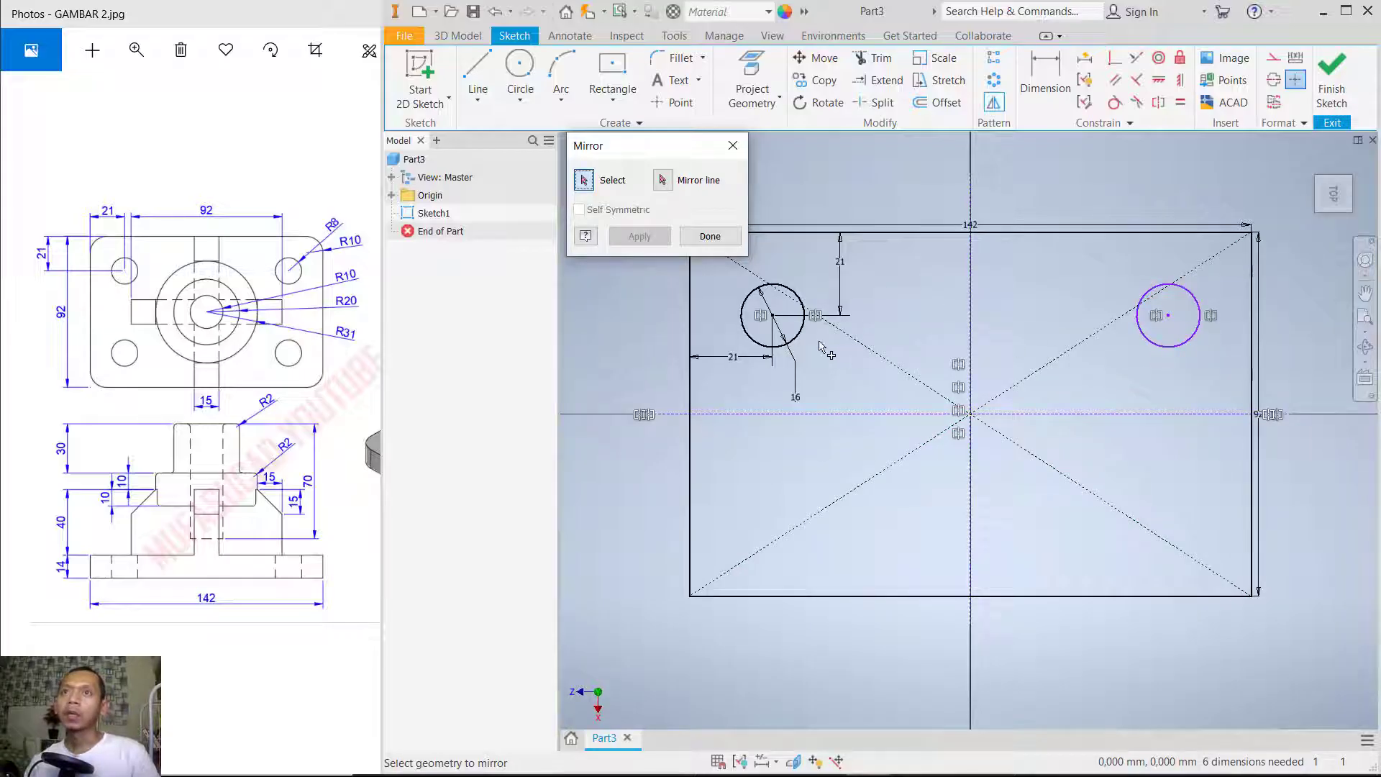
- Mirror both top circles about the horizontal centre line to the bottom
click(796, 335)
click(1159, 346)
click(663, 180)
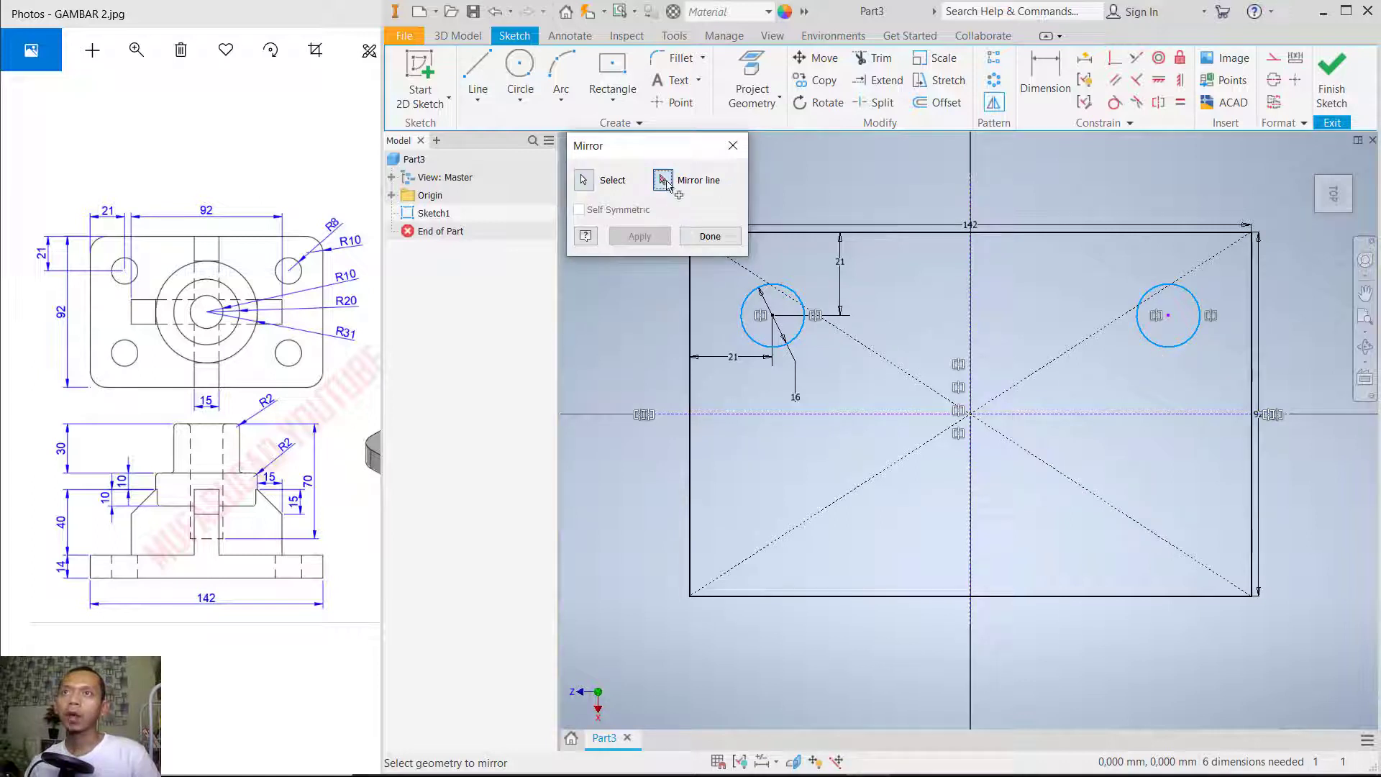
click(869, 415)
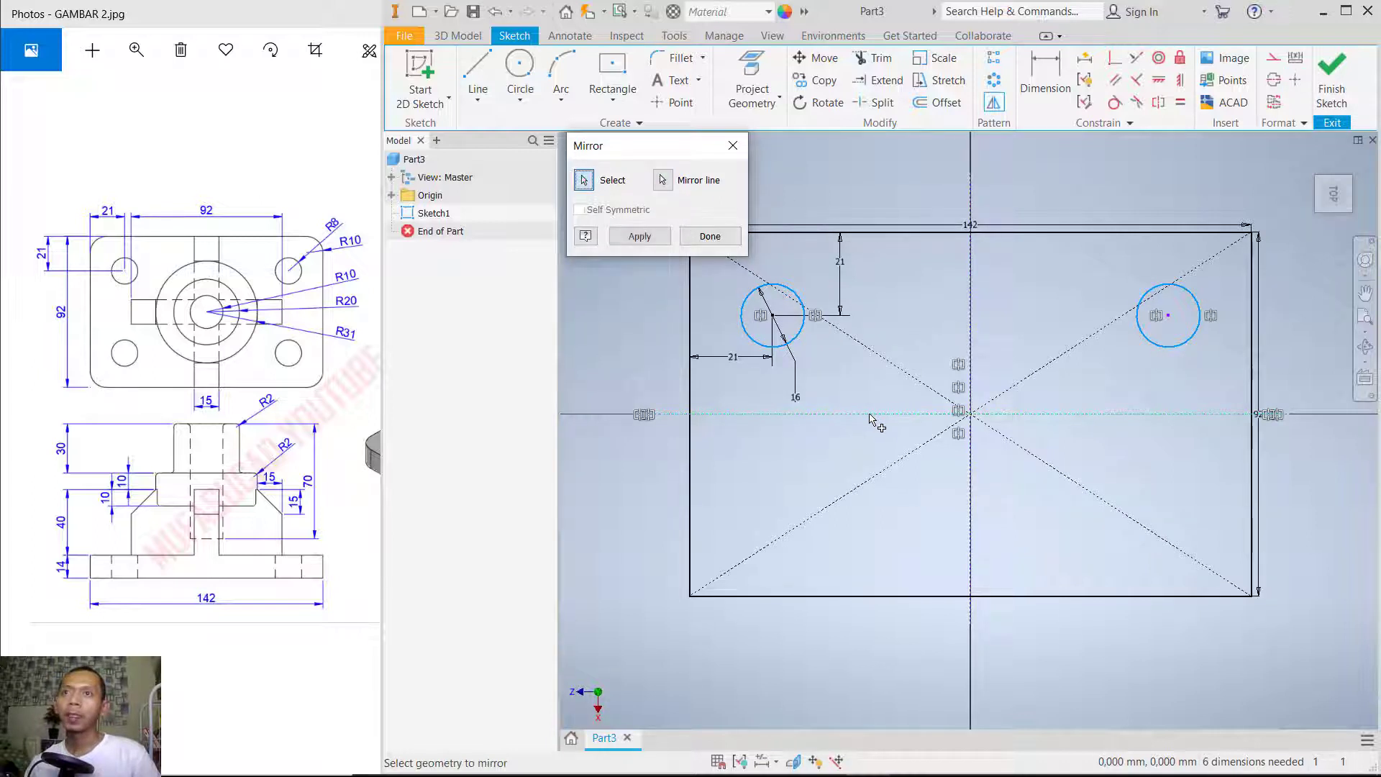
click(639, 236)
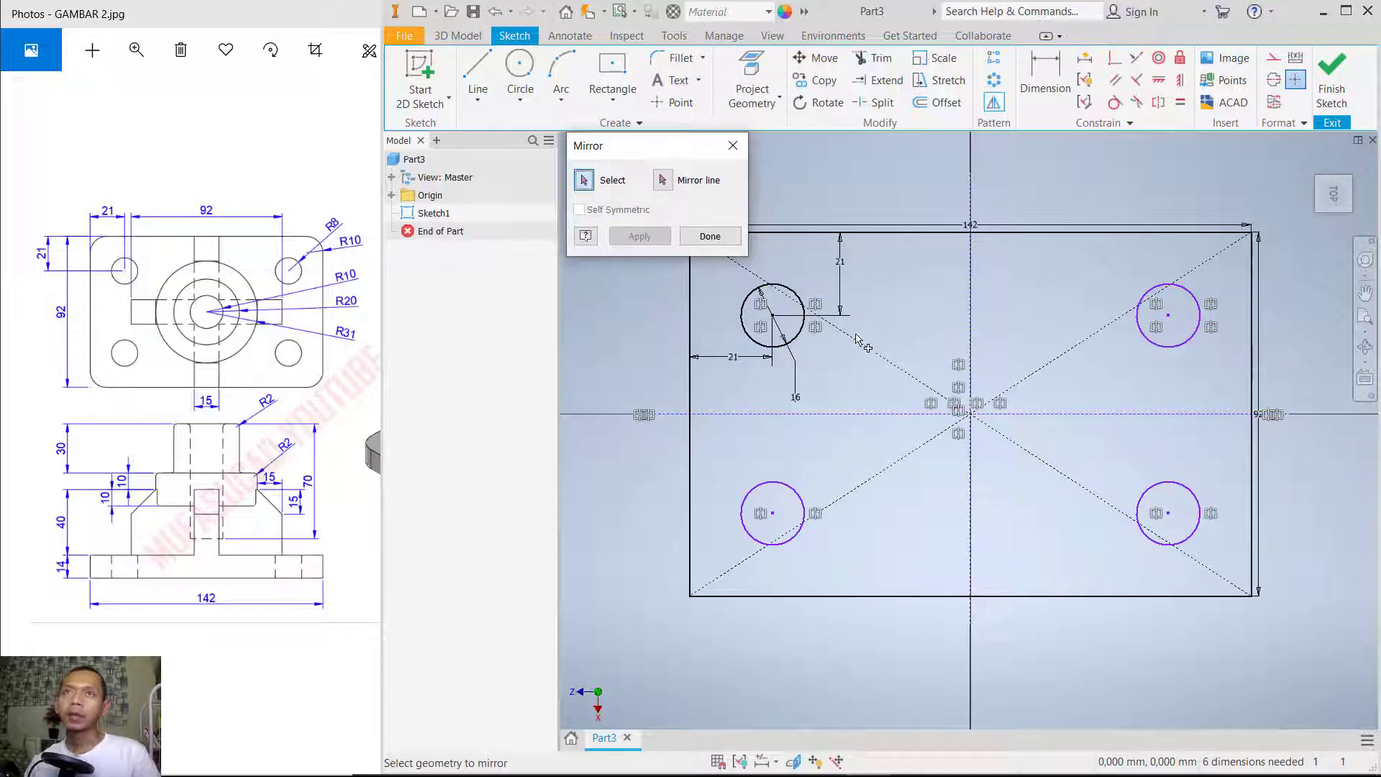
click(725, 242)
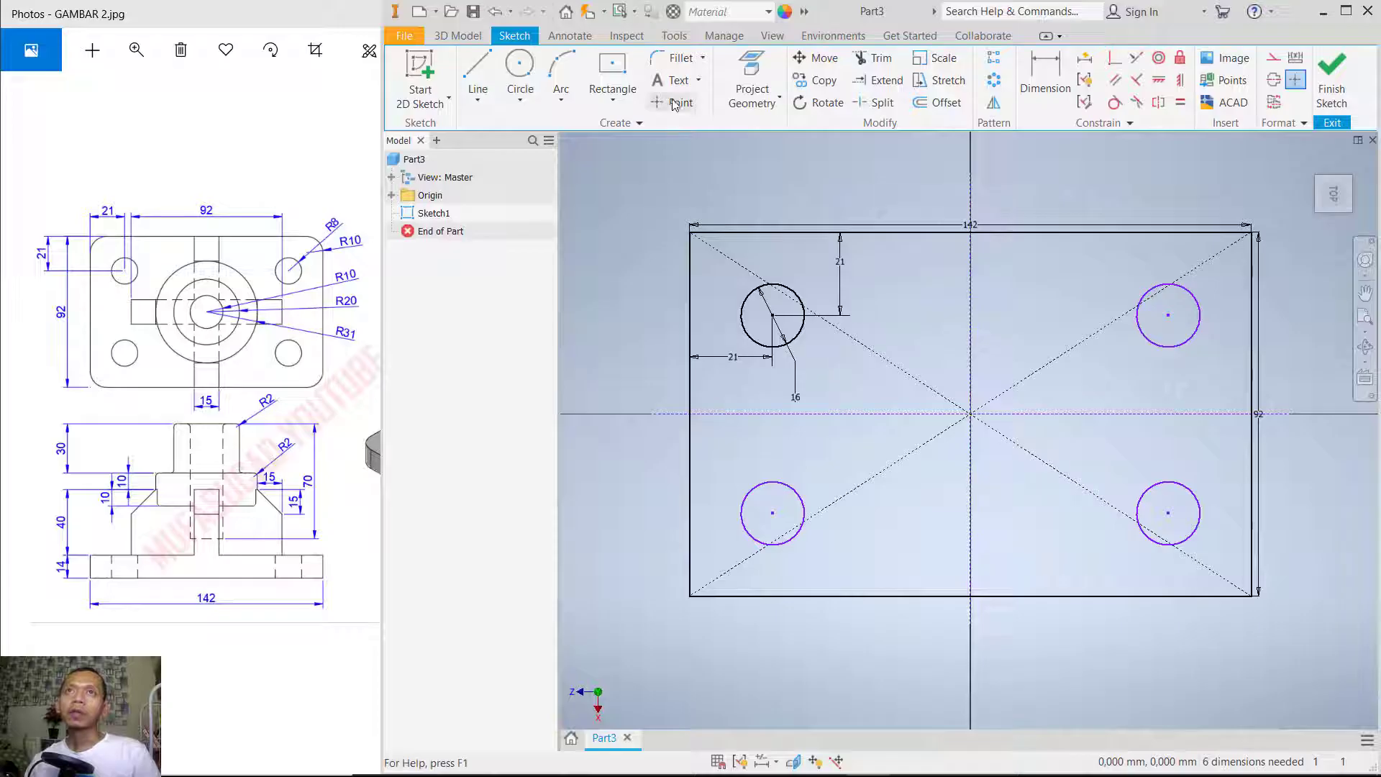
- Fillet the top-left, top-right, bottom-right and bottom-left rectangle corners with radius 10
click(676, 58)
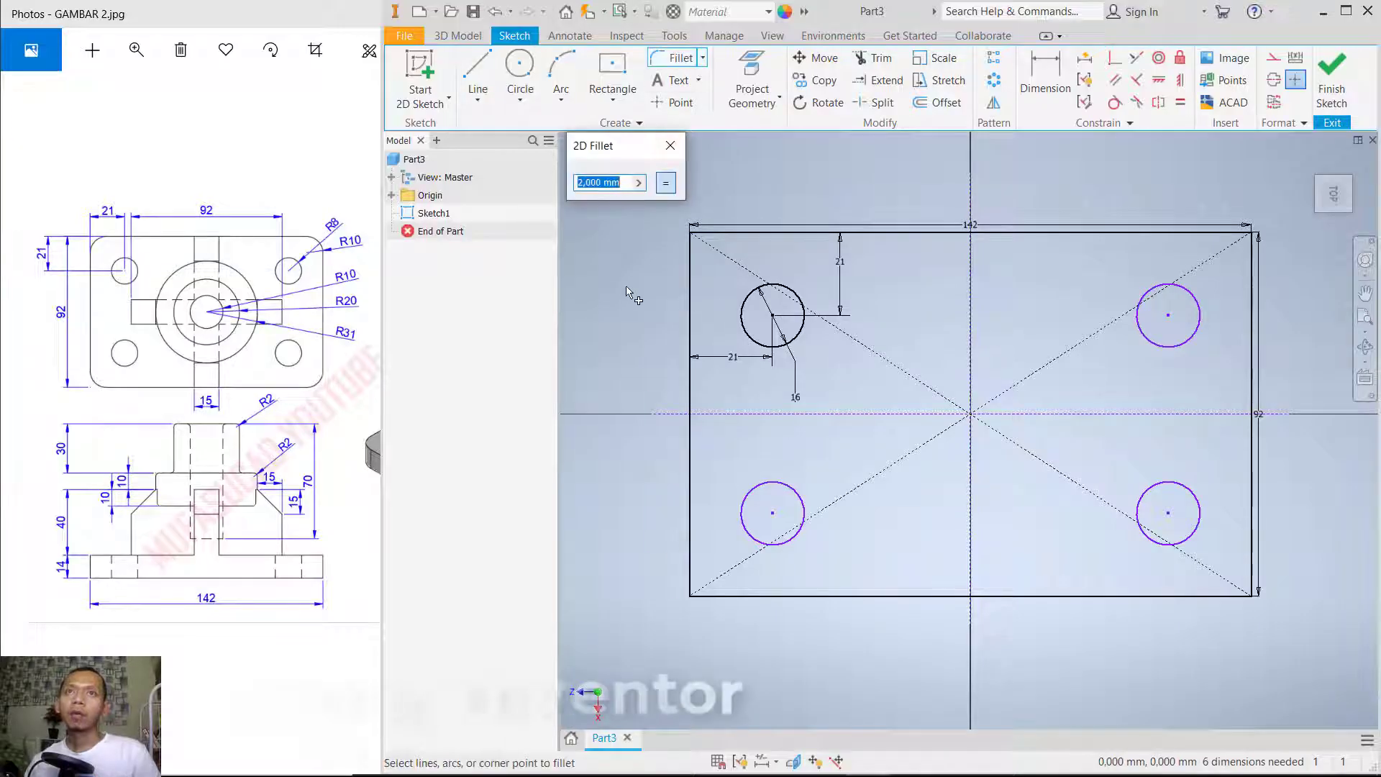
text(10)
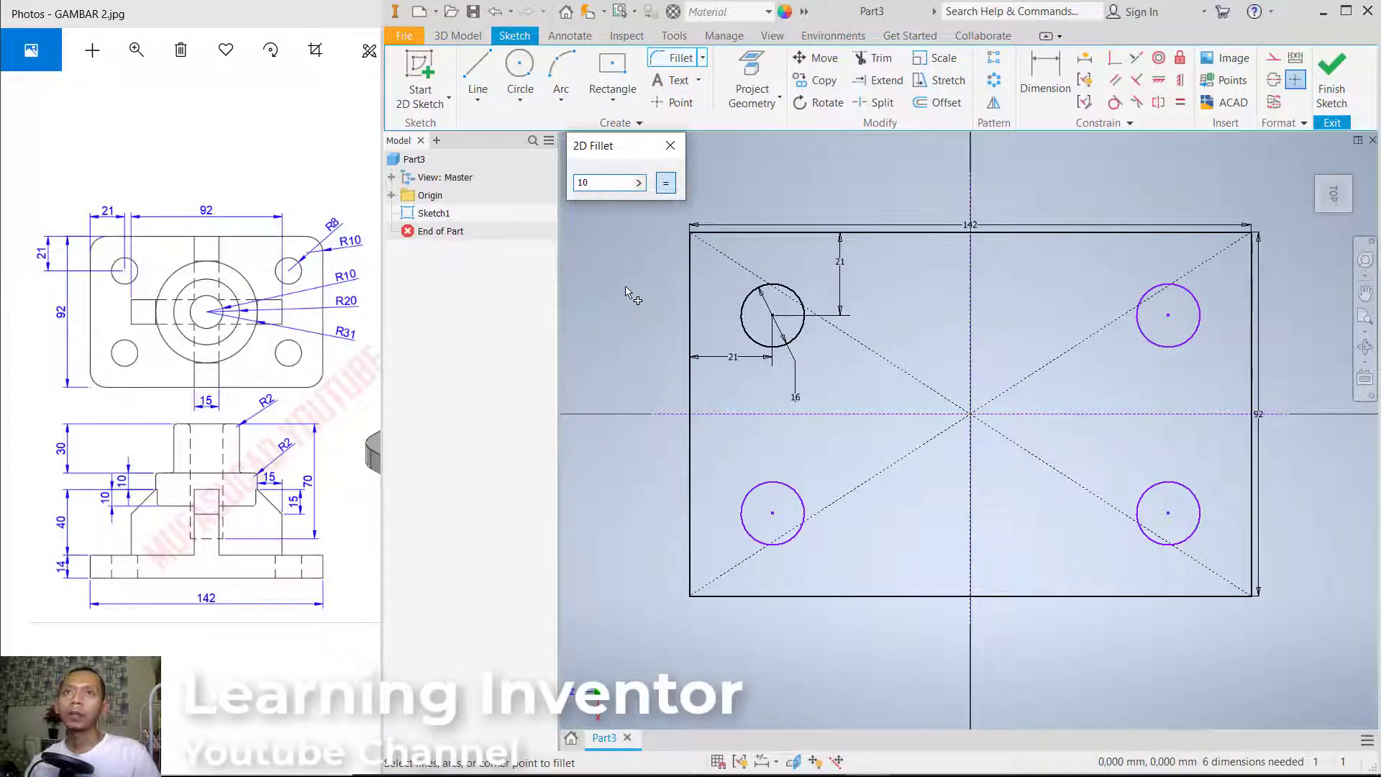
click(730, 237)
click(1150, 232)
click(1235, 327)
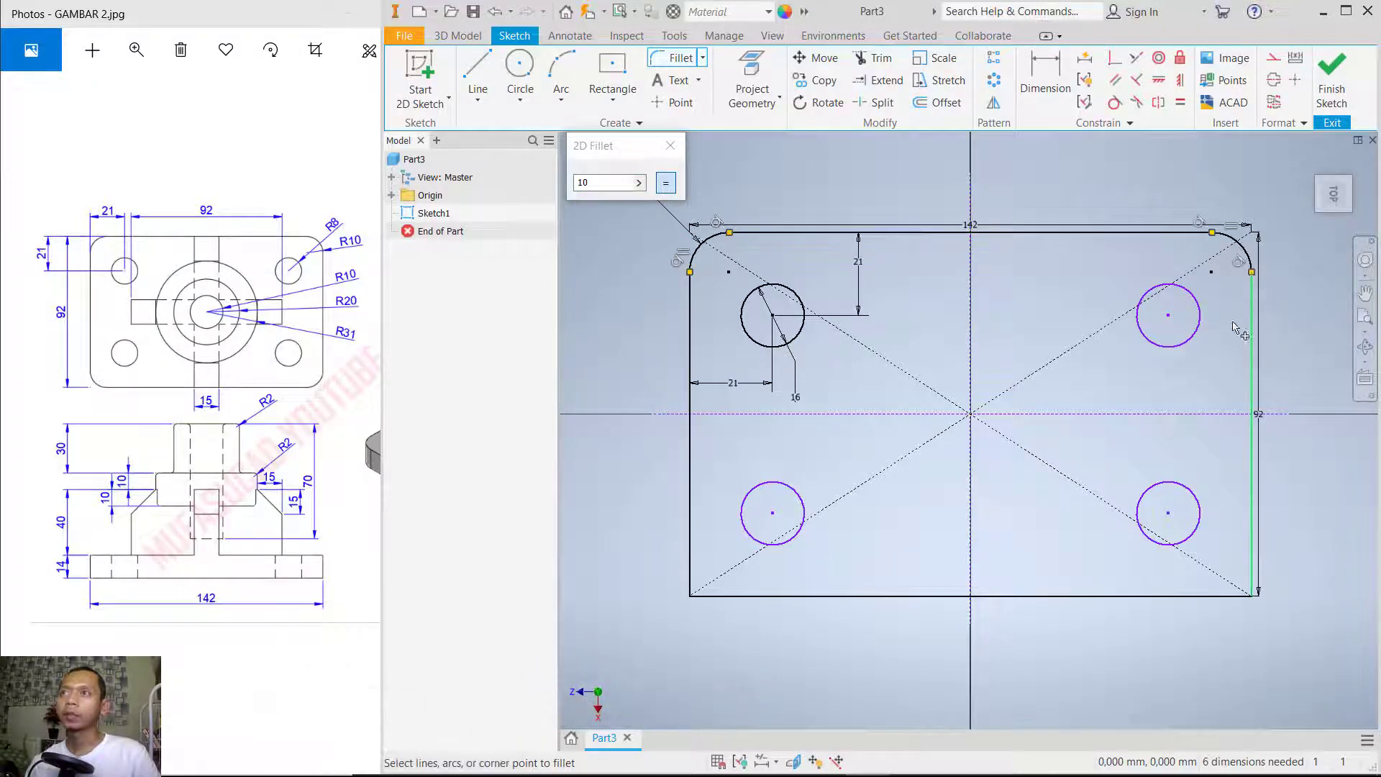
click(1251, 554)
click(735, 596)
click(692, 538)
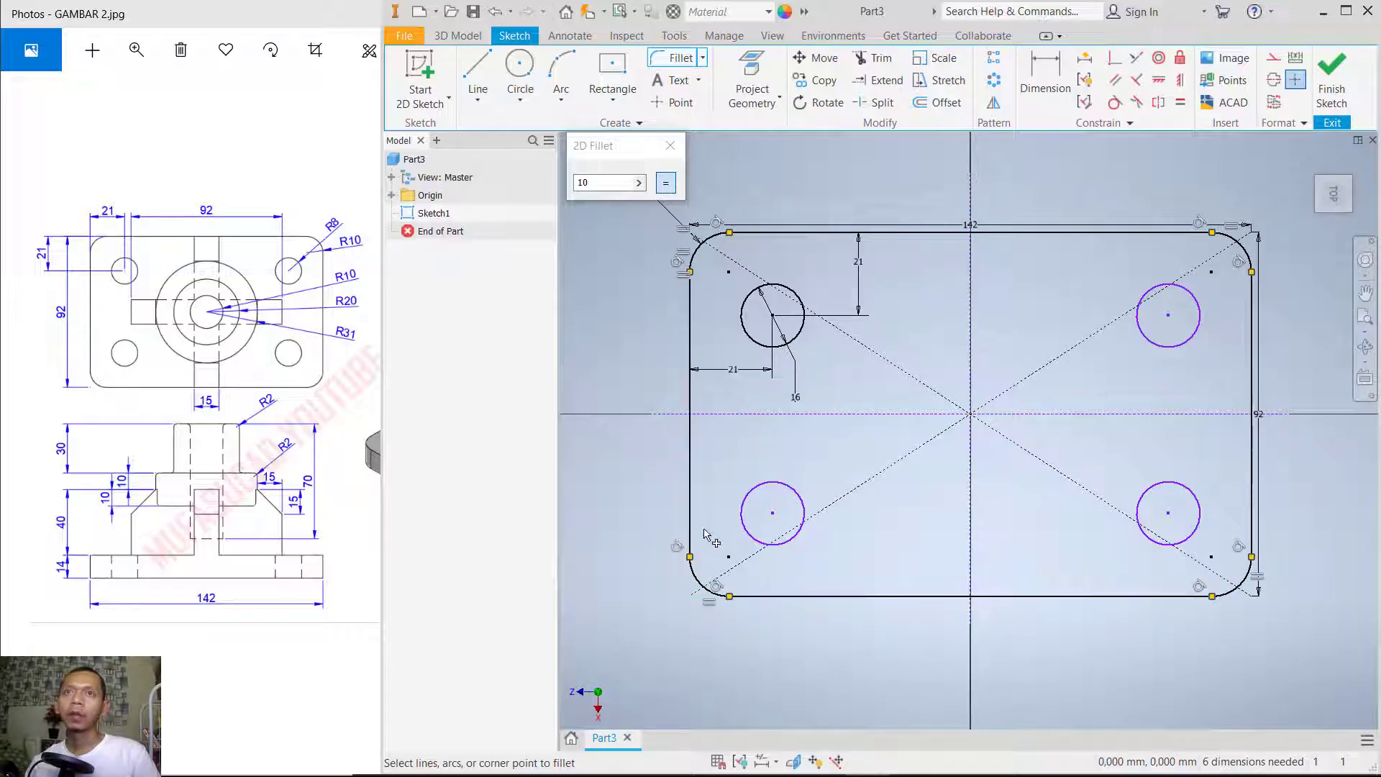
click(669, 145)
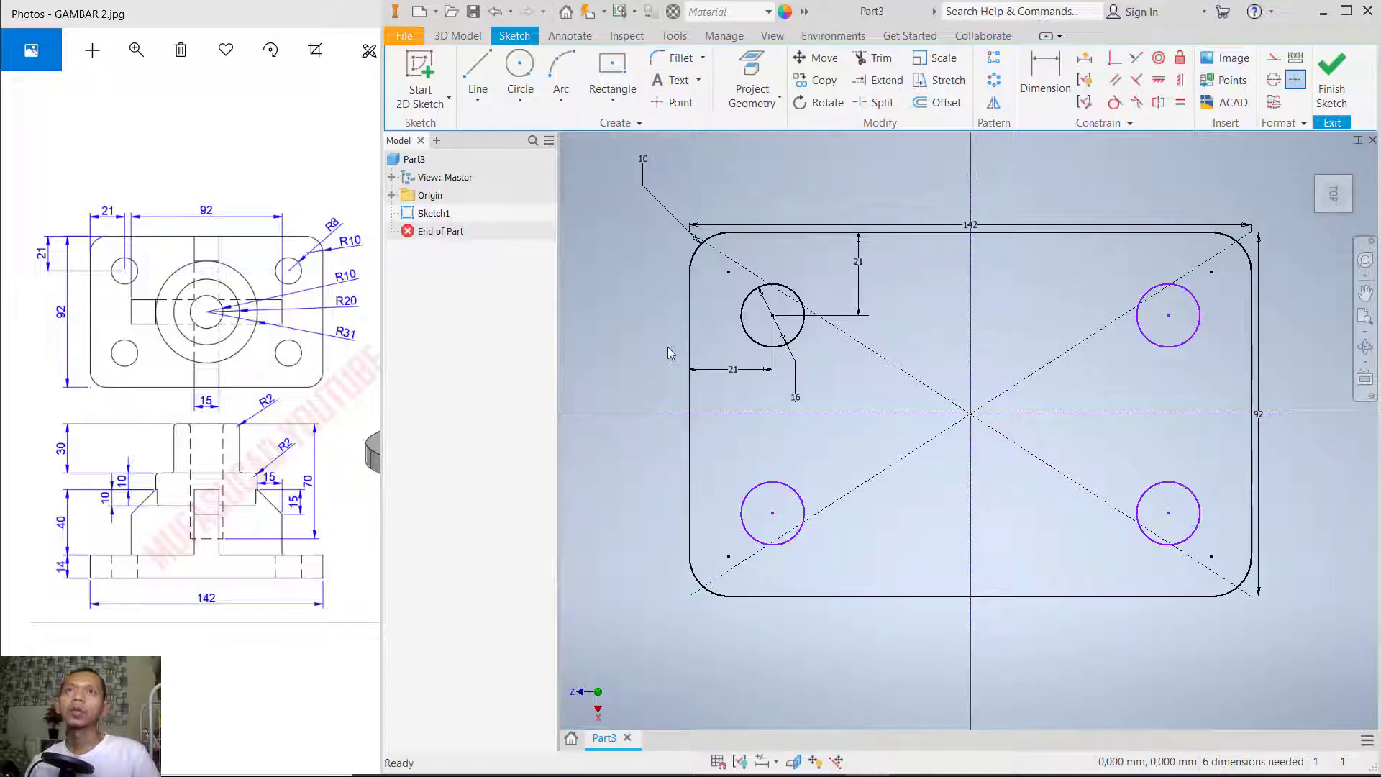
- Draw a 15 by 92 vertical centre rectangle at the origin
click(612, 68)
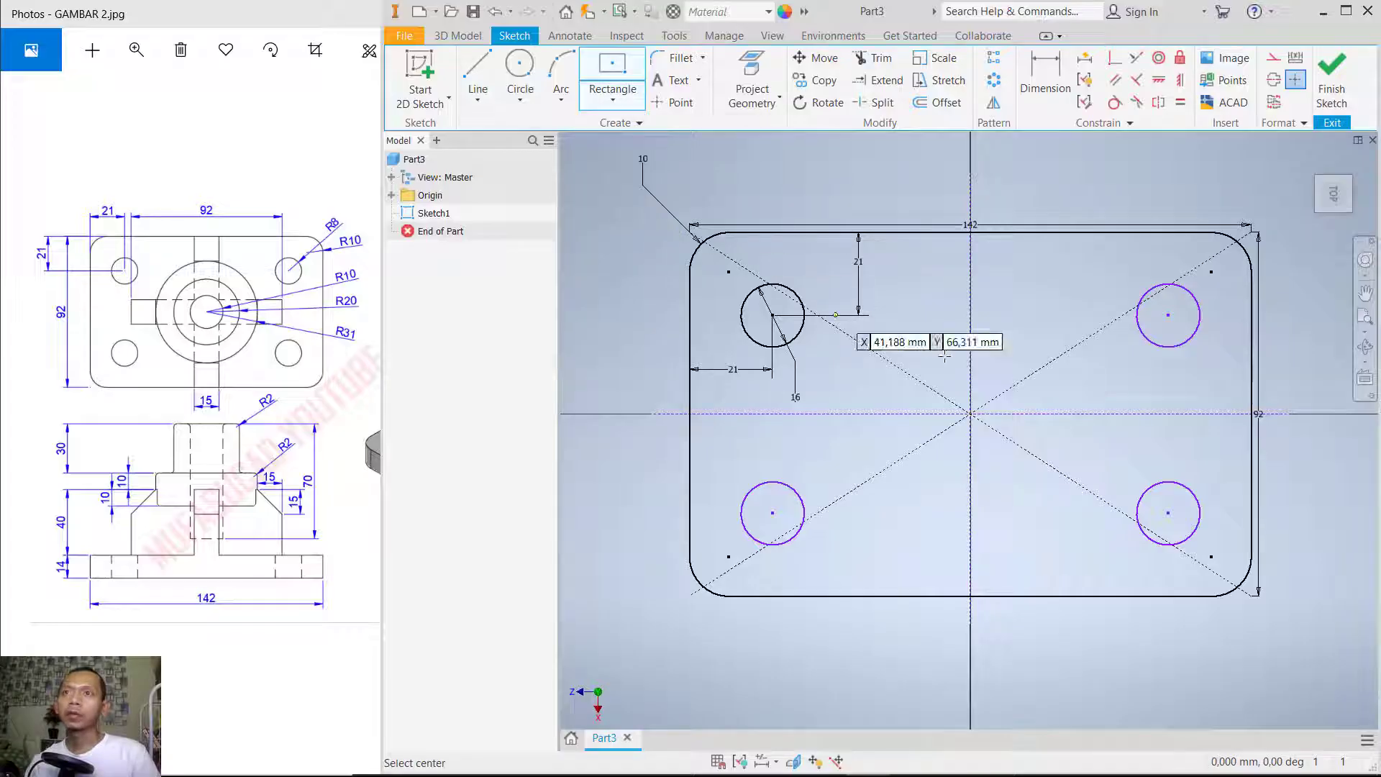
click(971, 413)
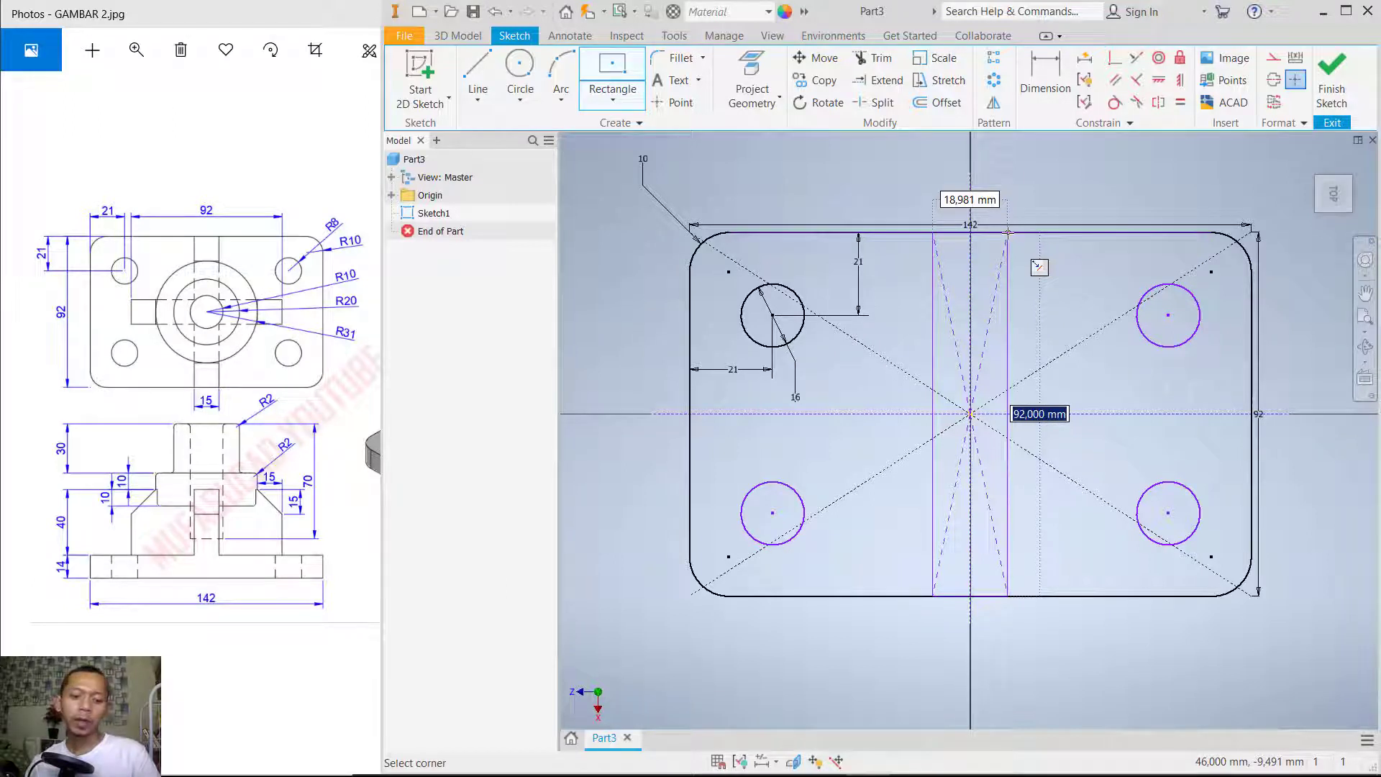
key(Tab)
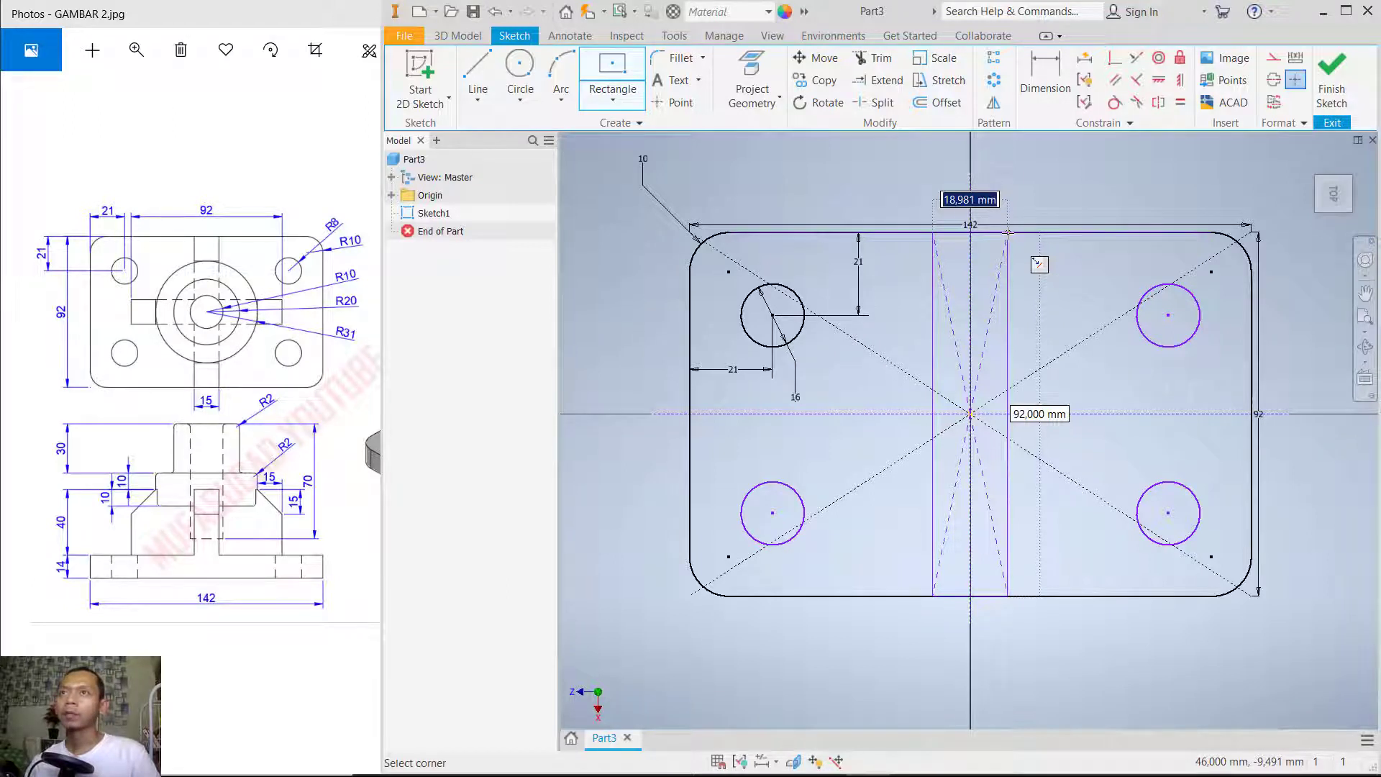
text(15)
key(Return)
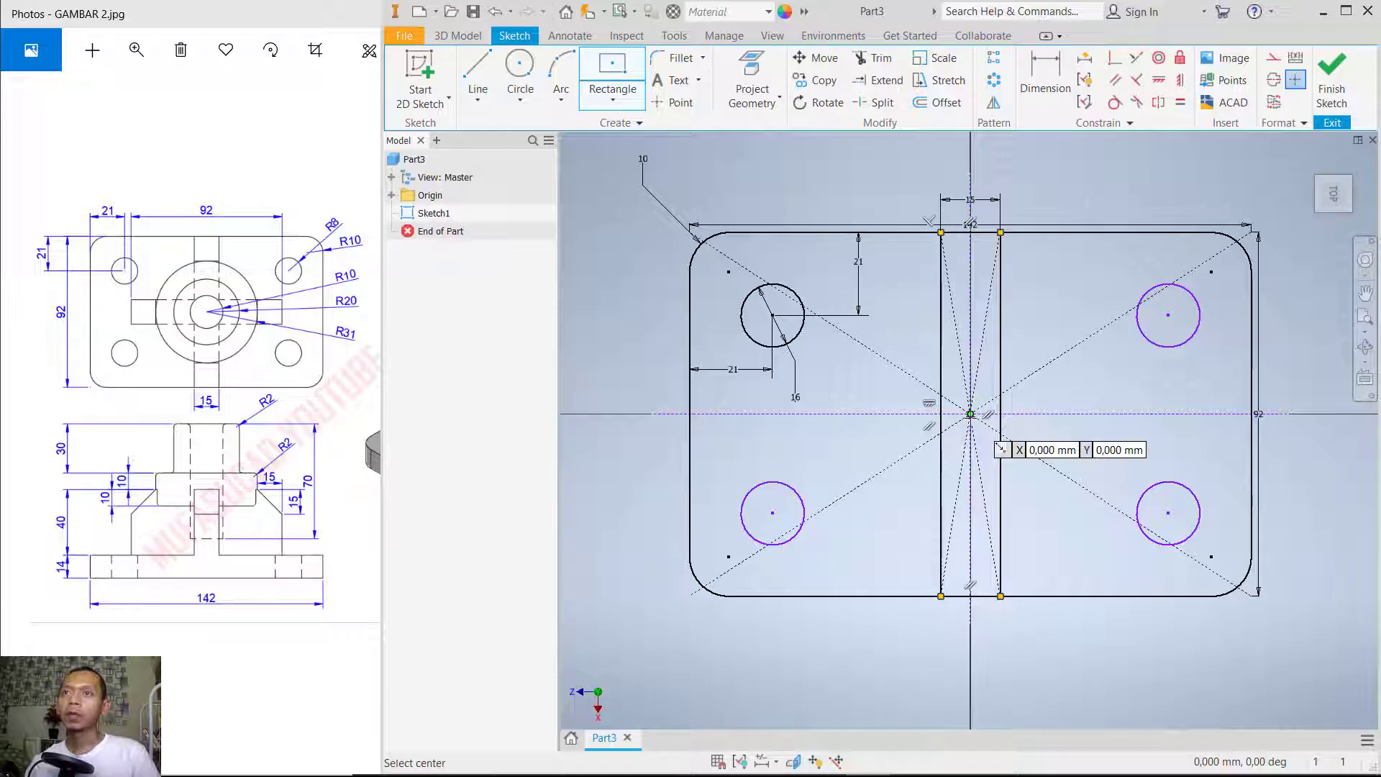
- Draw a 92 by 15 horizontal centre rectangle at the origin
click(970, 414)
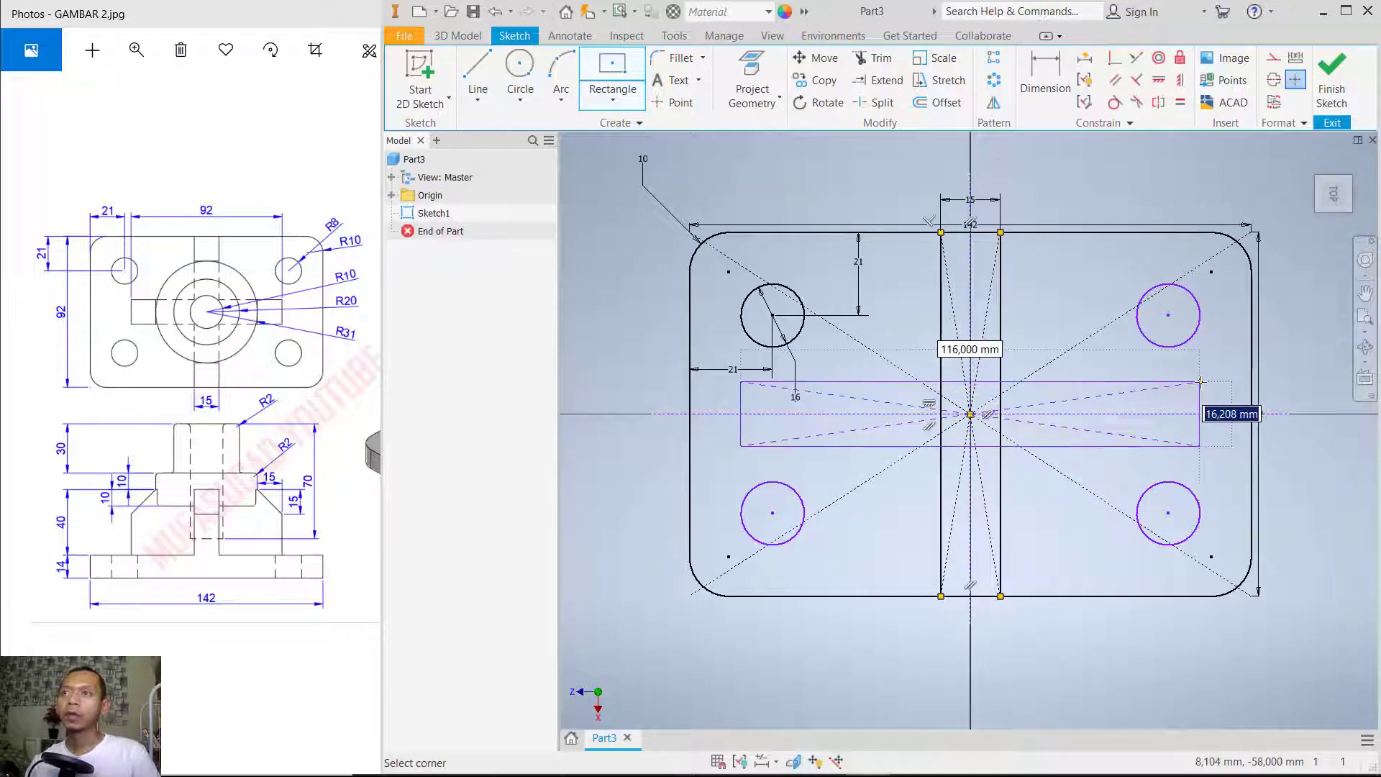
key(Tab)
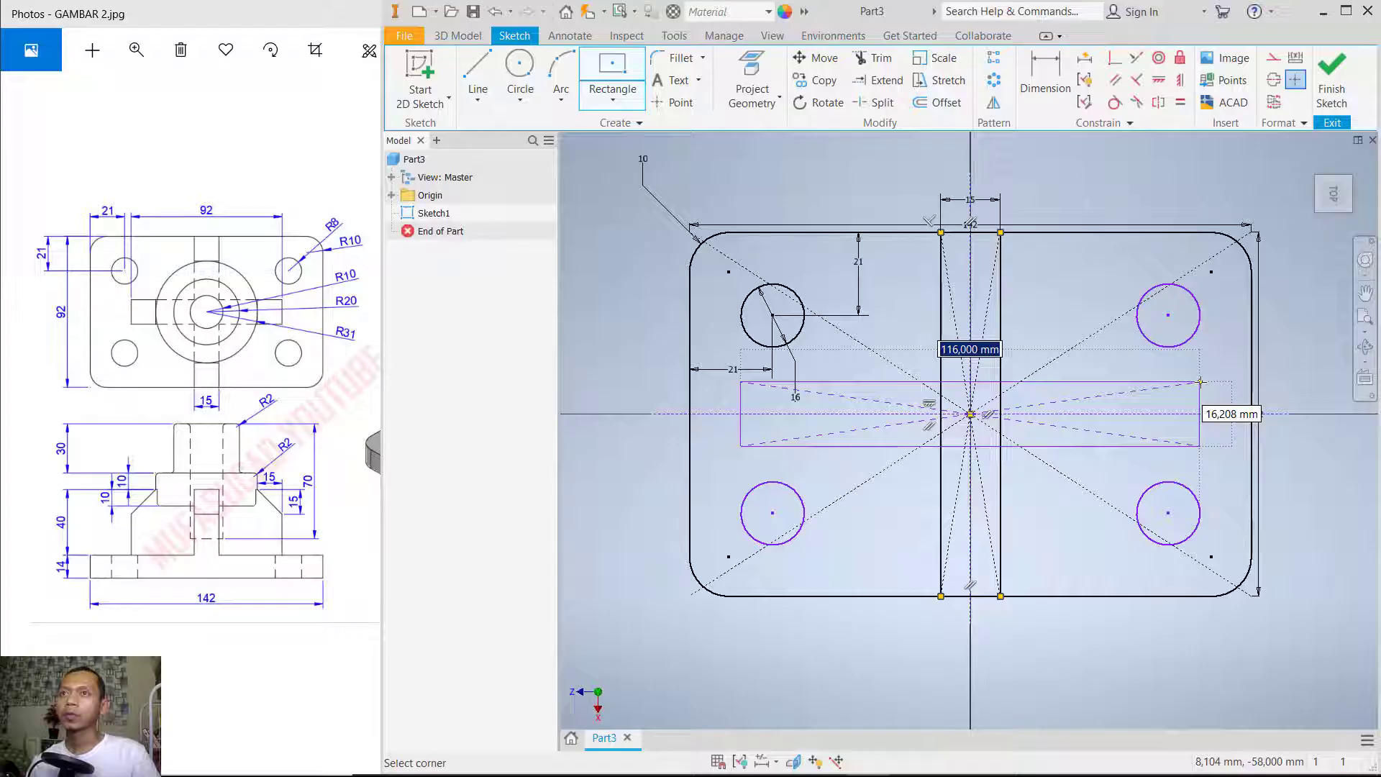
key(Tab)
text(15)
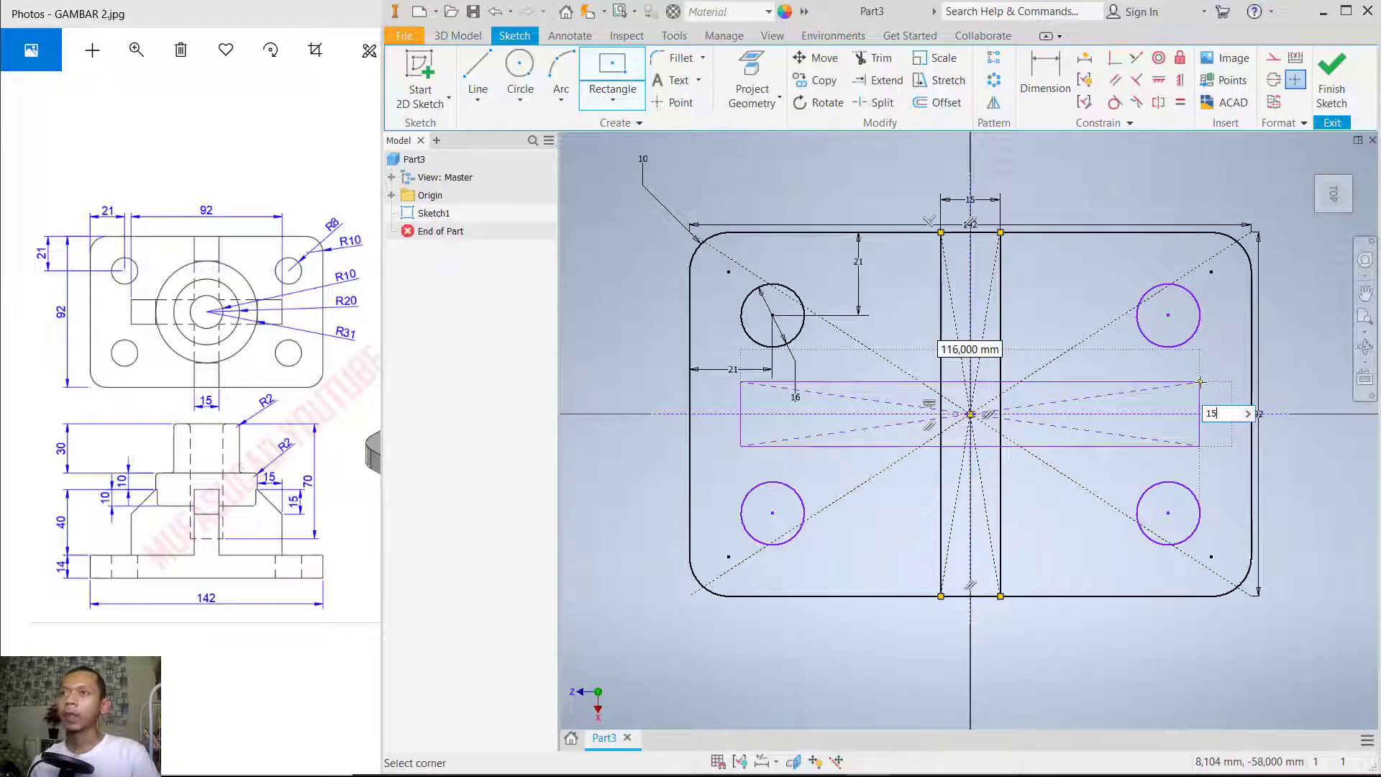
key(Tab)
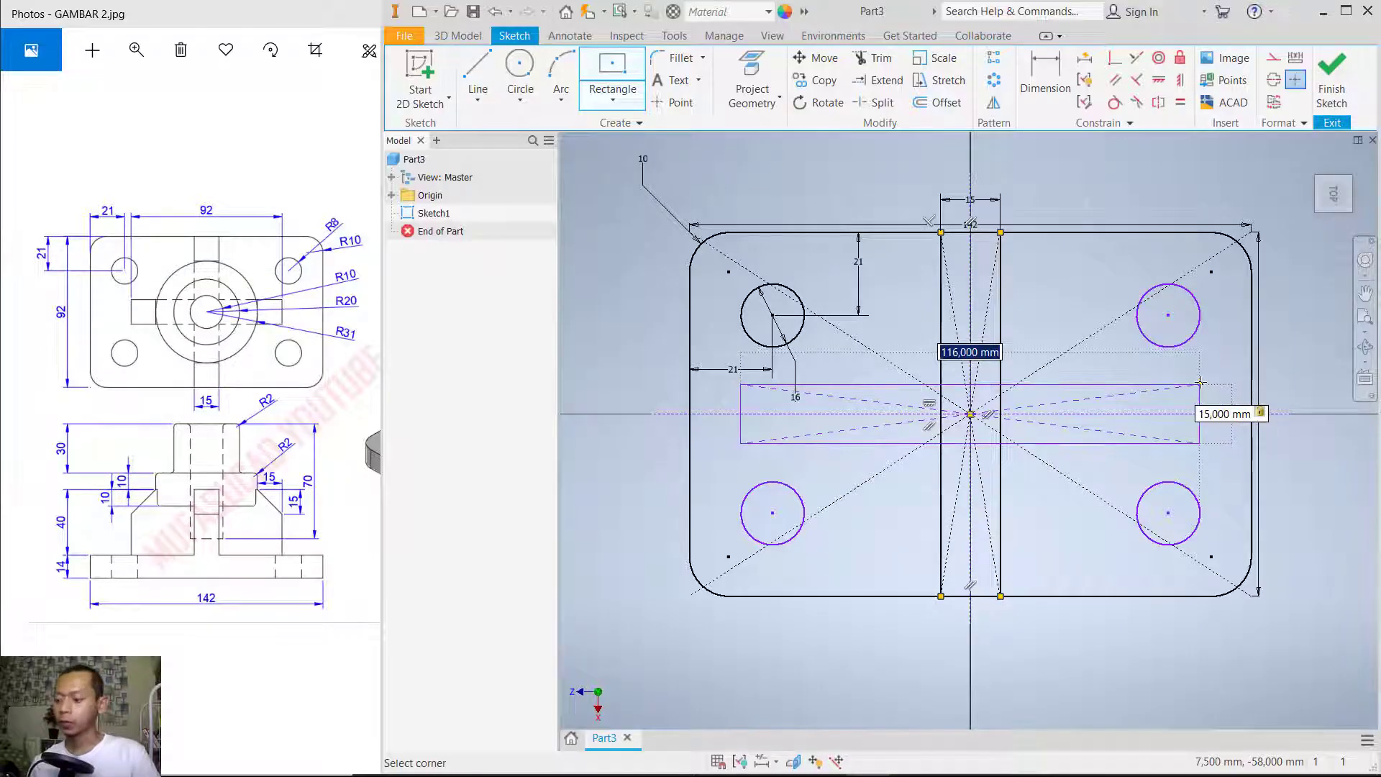
text(92)
key(Return)
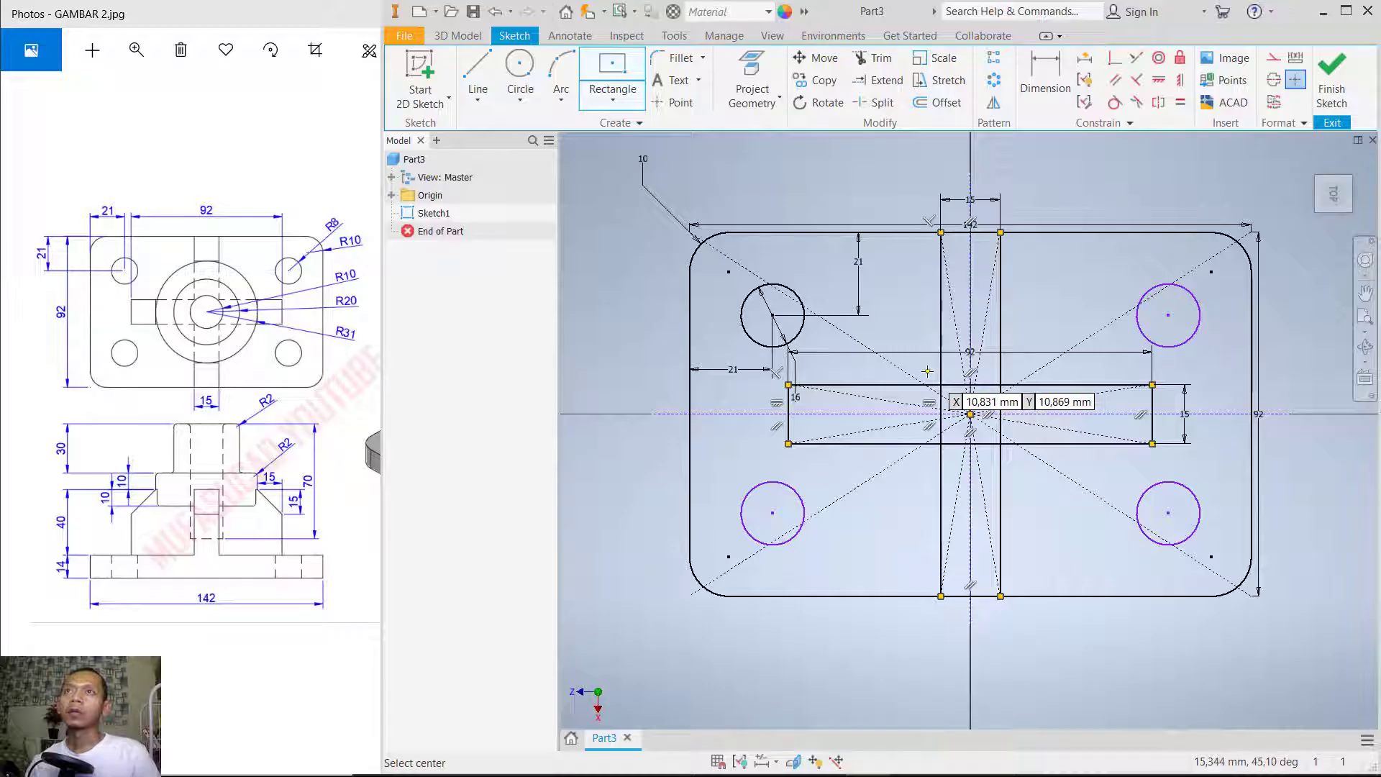
- Trim the overlapping inner segments and the excess pieces of the left vertical line
click(872, 58)
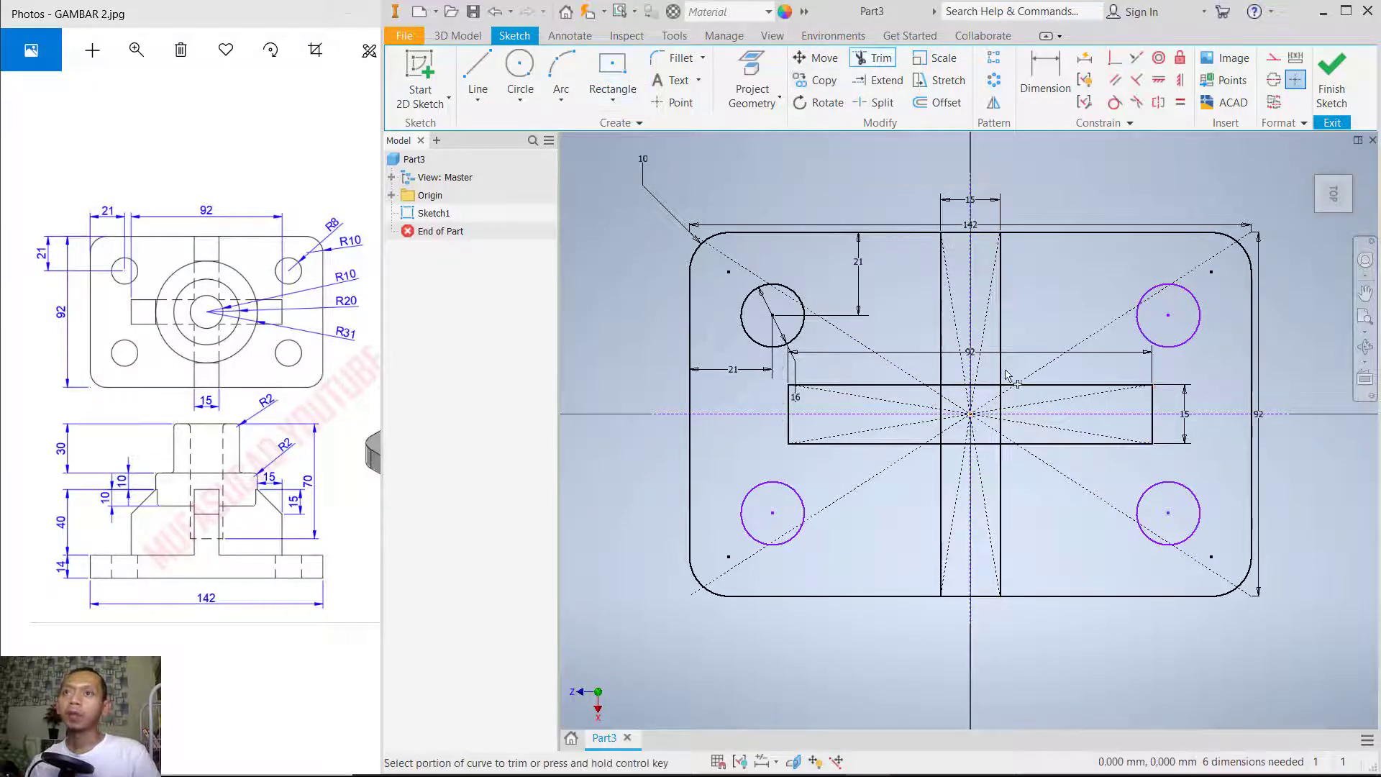
click(980, 387)
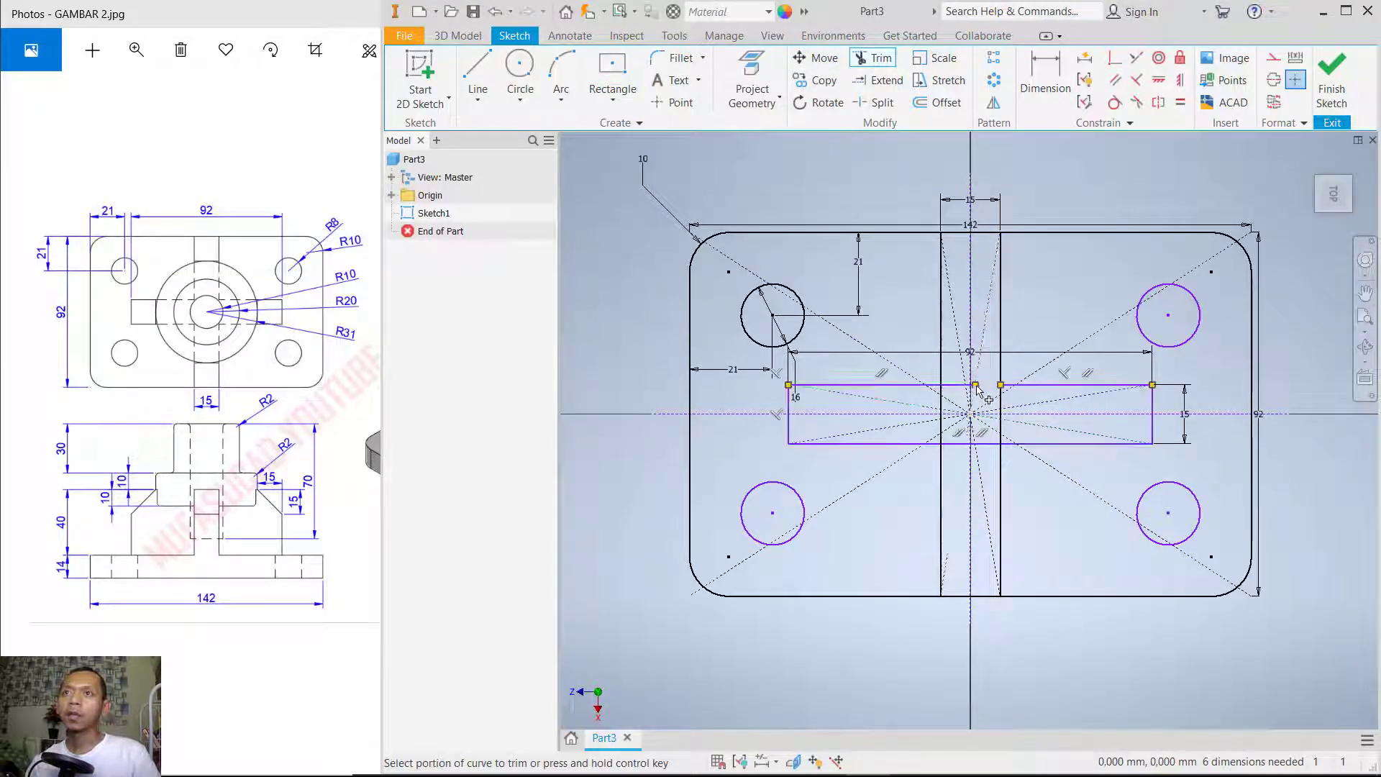
click(939, 415)
click(958, 388)
scroll(960, 392, down, 2)
scroll(949, 403, up, 7)
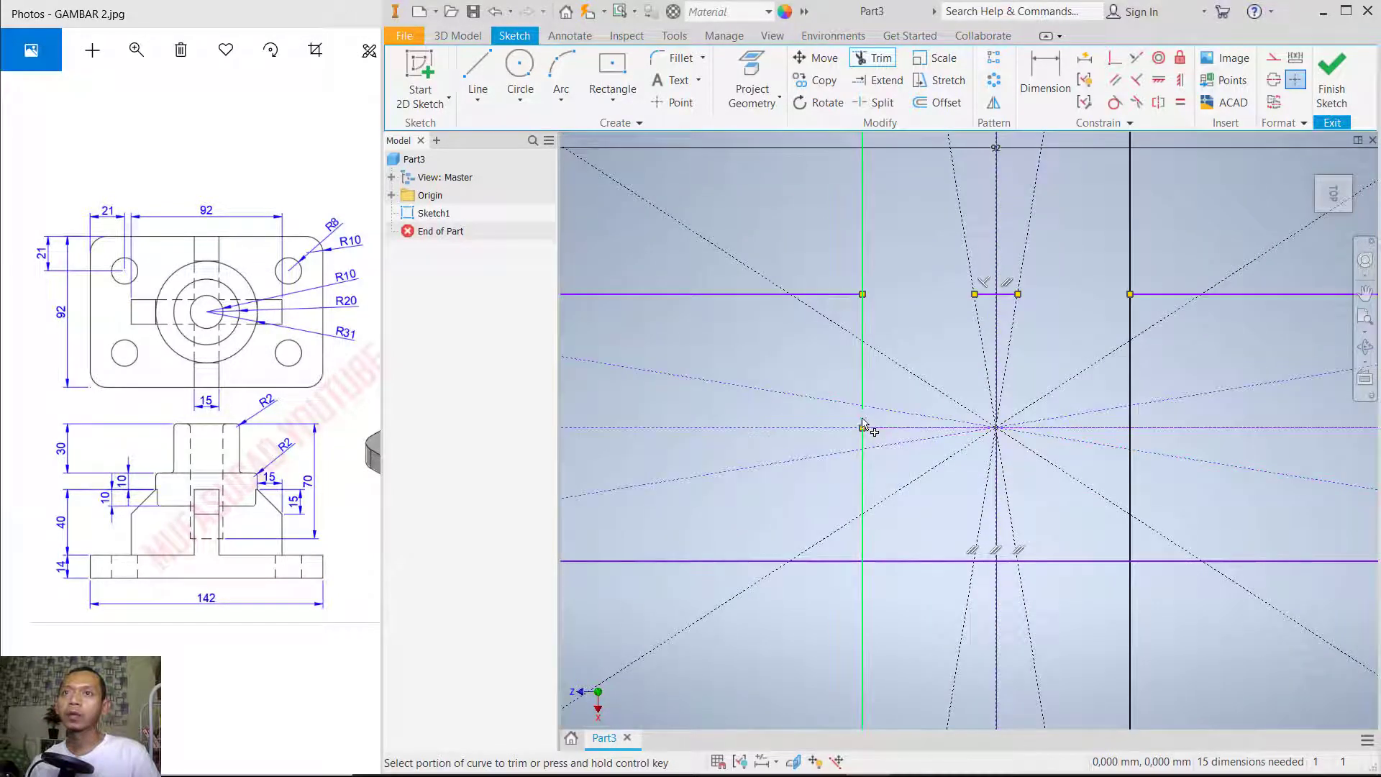
click(865, 388)
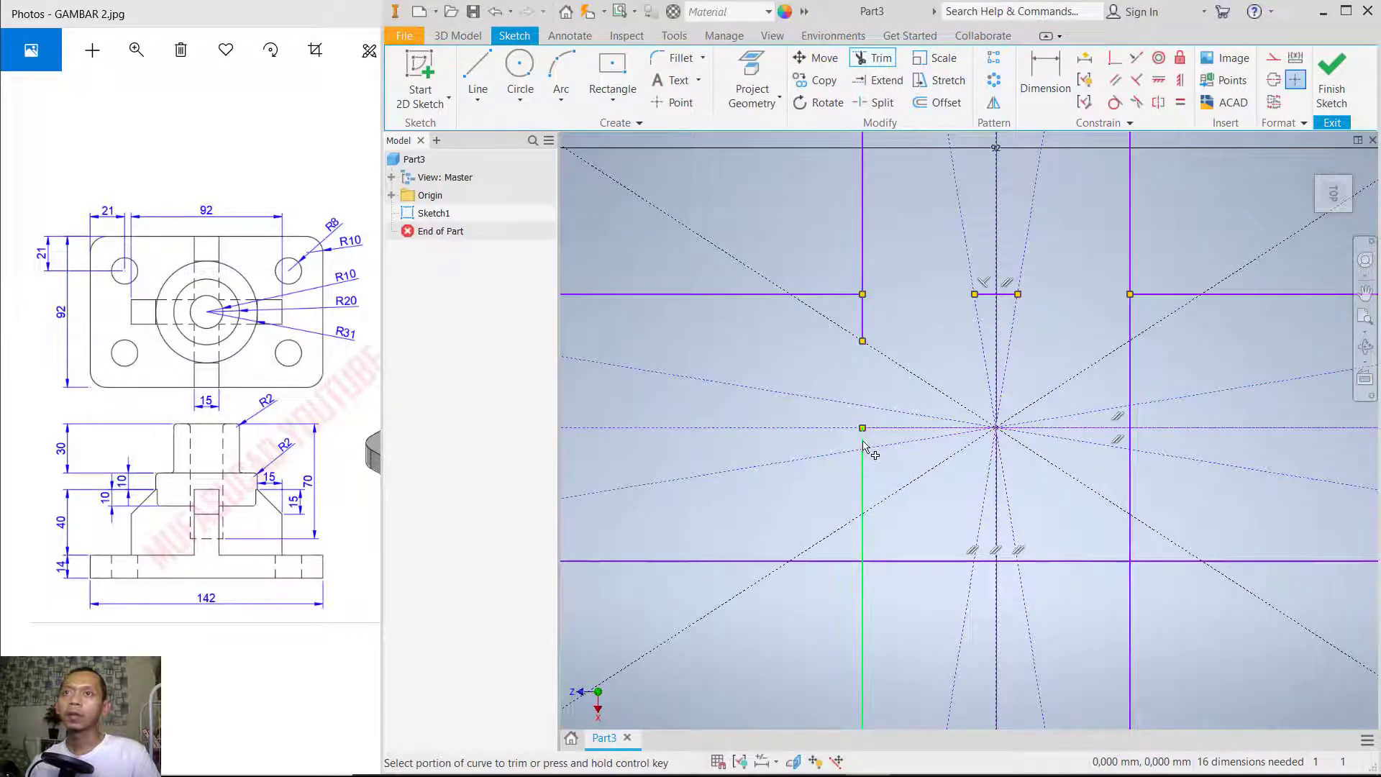
click(865, 486)
click(862, 541)
click(863, 320)
- Trim the short top segment, the right vertical line pieces and the bottom inner piece
click(987, 294)
click(1008, 294)
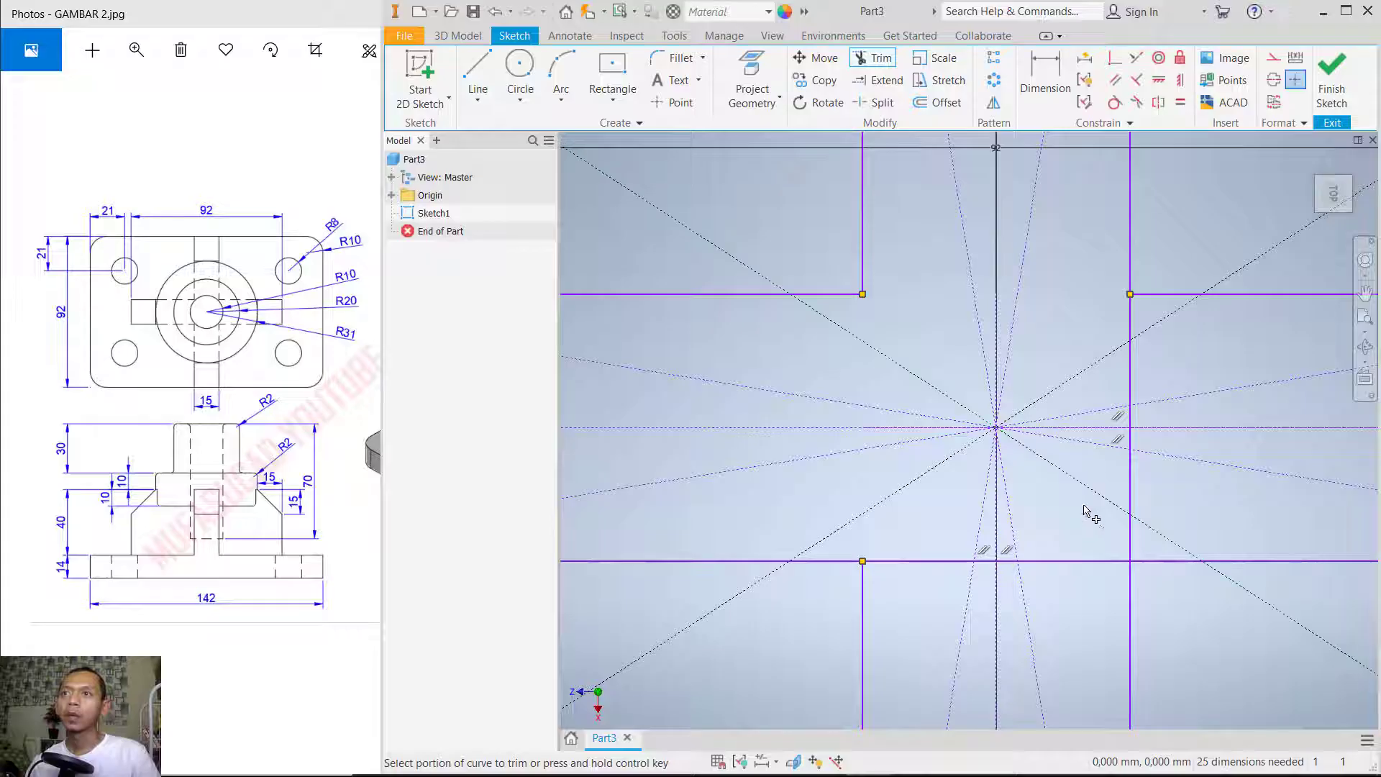
click(1129, 481)
click(1130, 432)
click(1130, 374)
click(1131, 331)
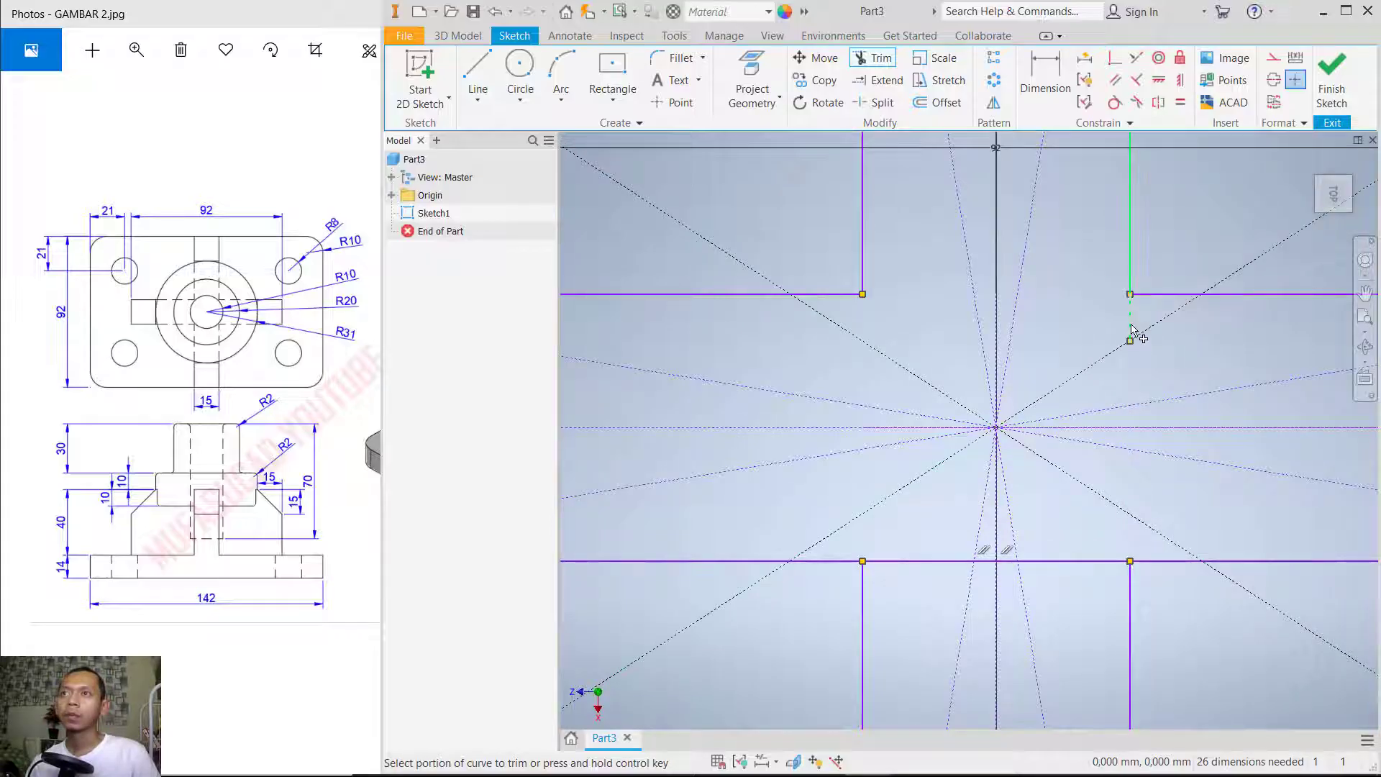
click(1111, 561)
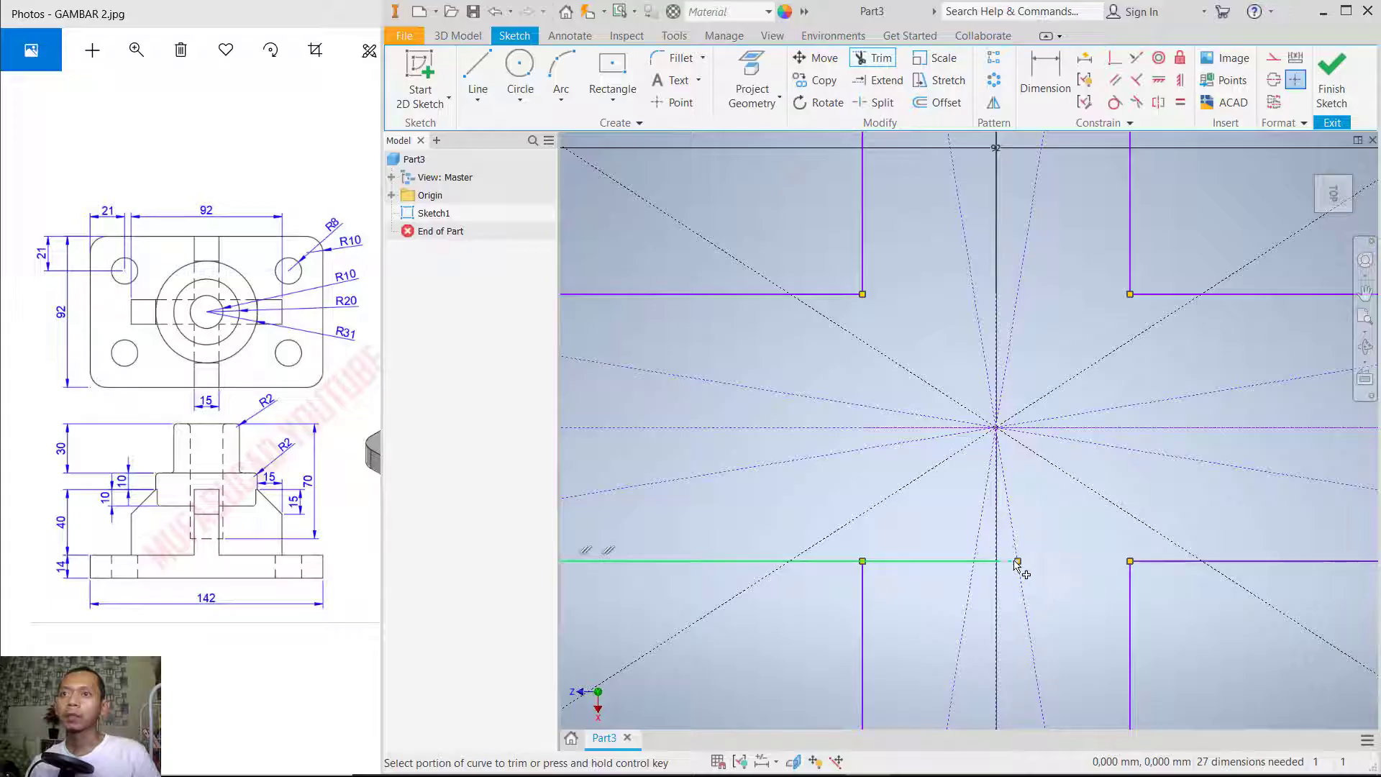
scroll(1029, 467, up, 5)
scroll(1032, 469, down, 8)
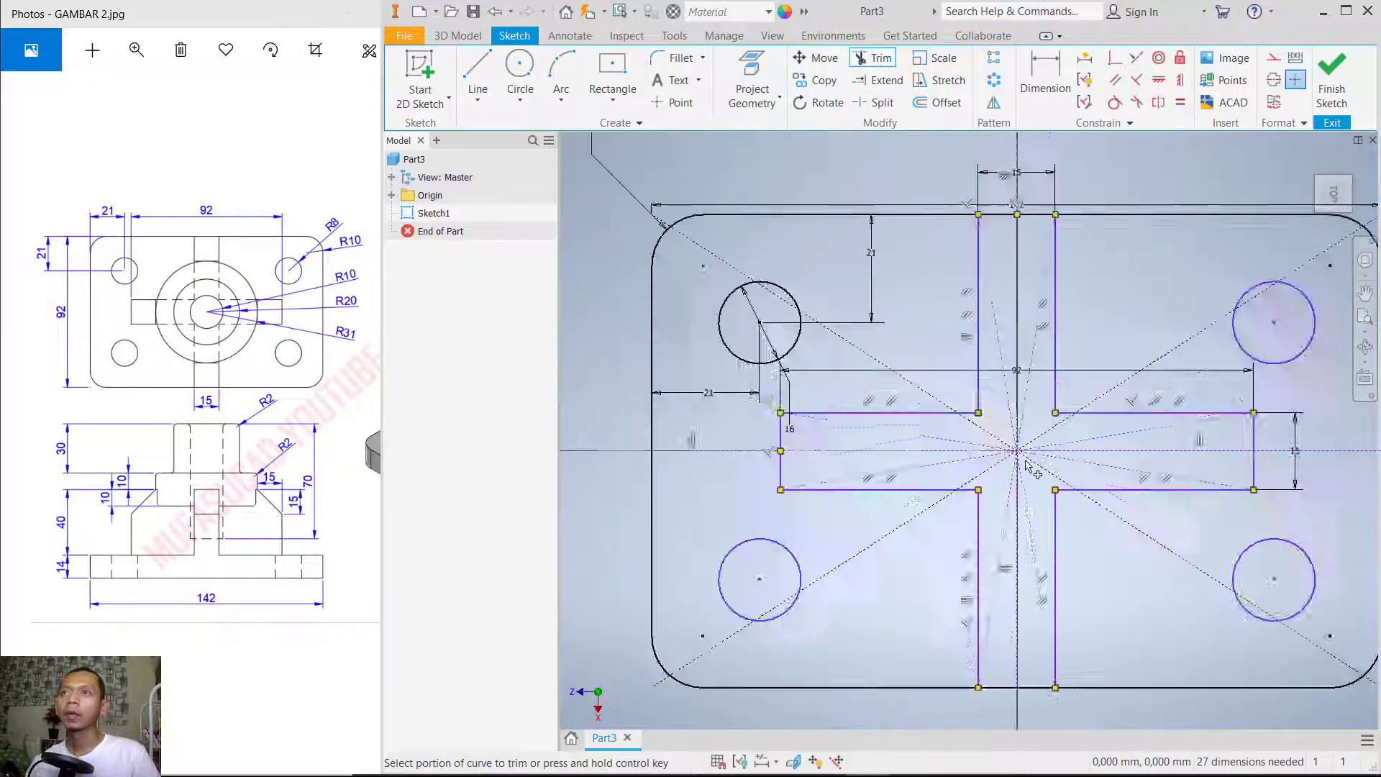
scroll(1033, 469, up, 3)
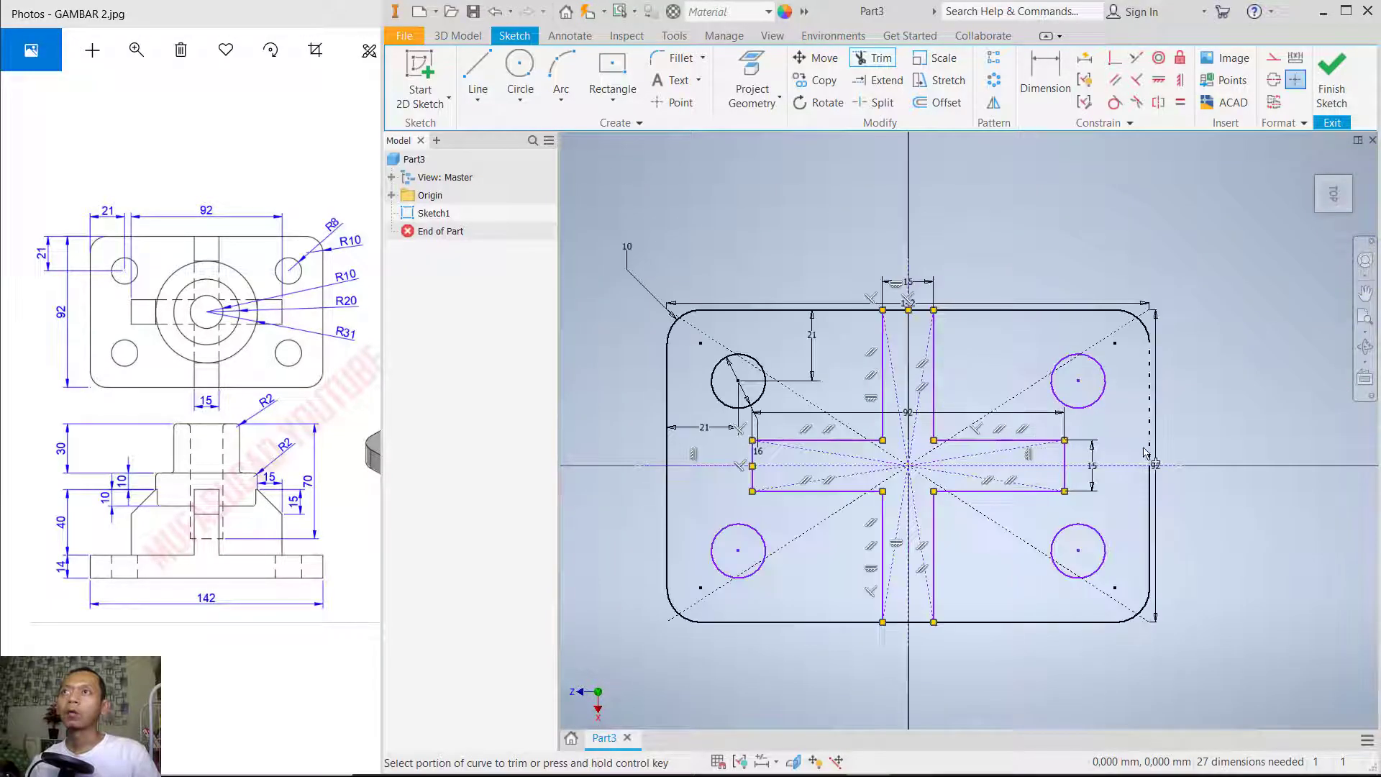
- Finish the sketch and extrude the three plate profiles 14 mm downward
click(1329, 89)
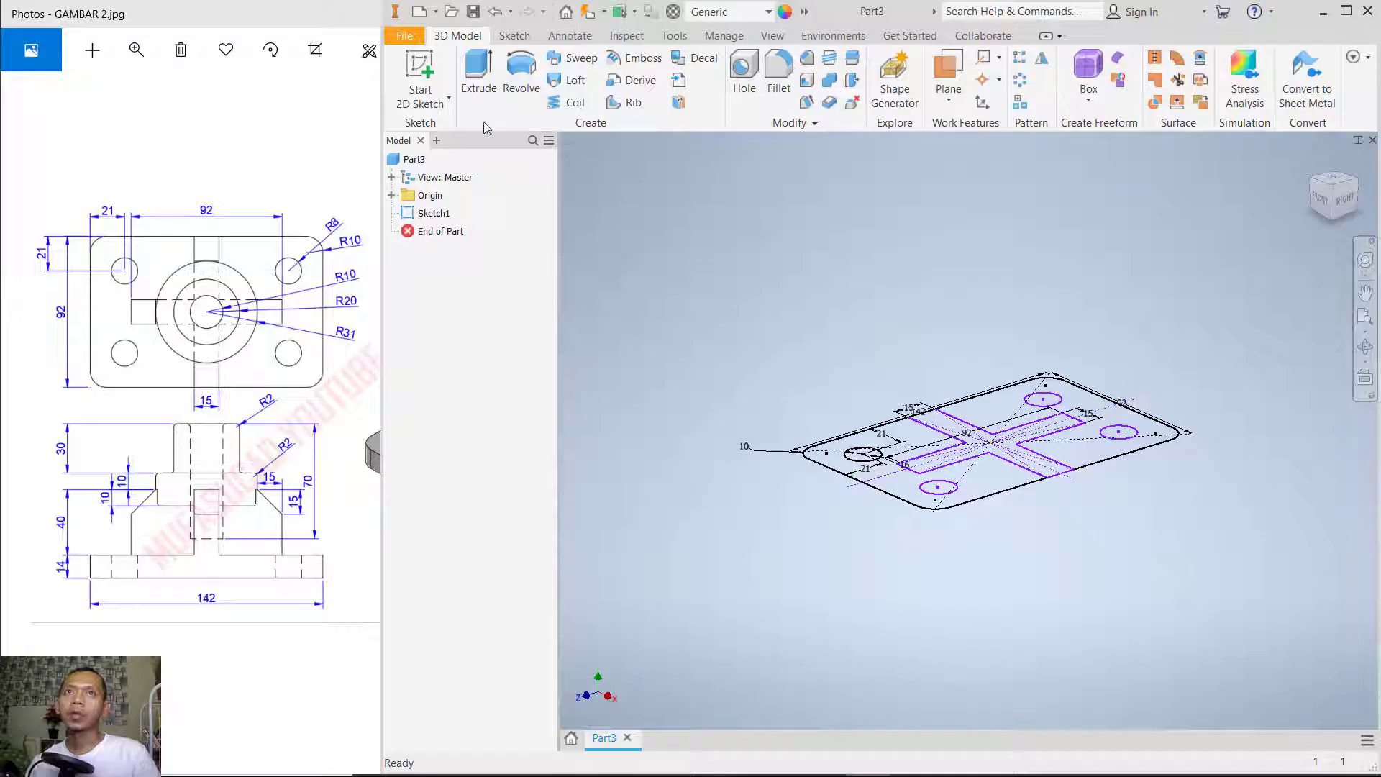
click(478, 72)
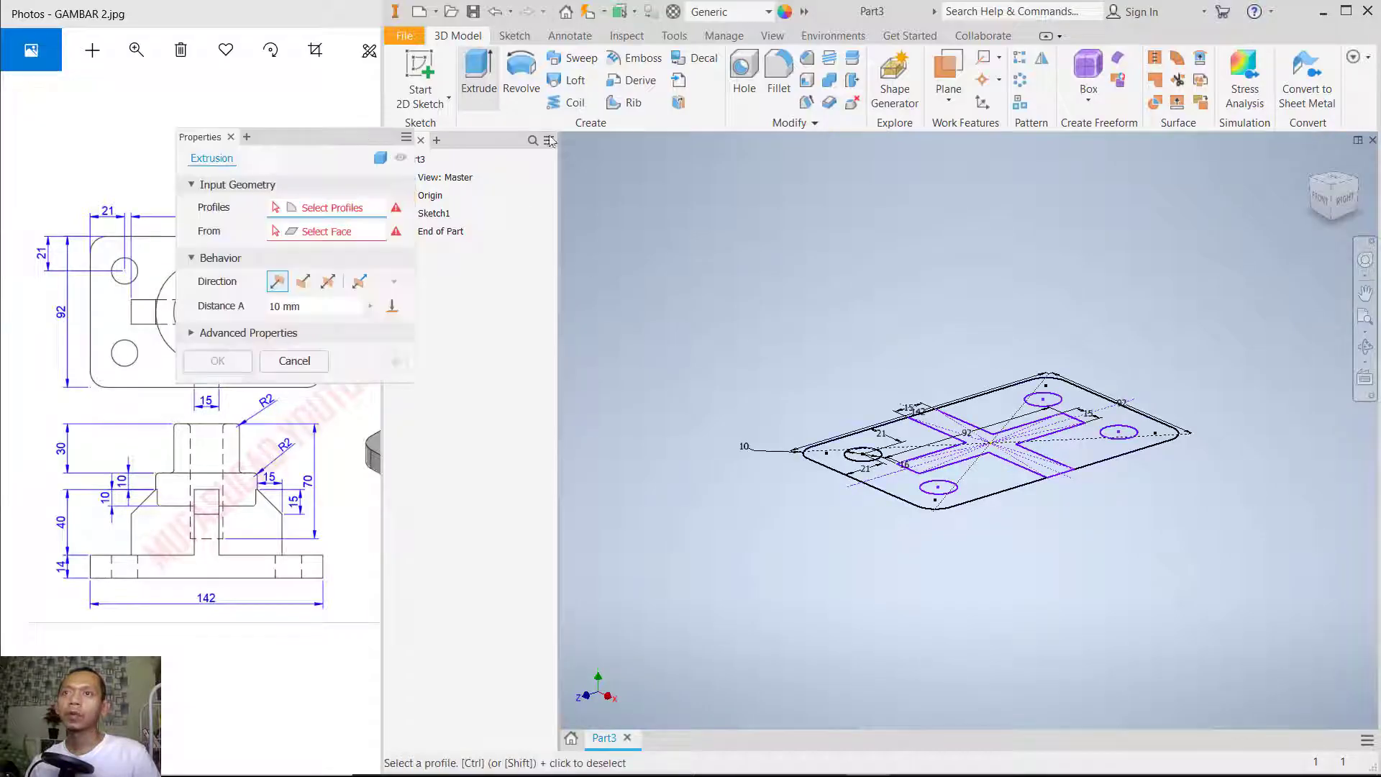
click(1073, 401)
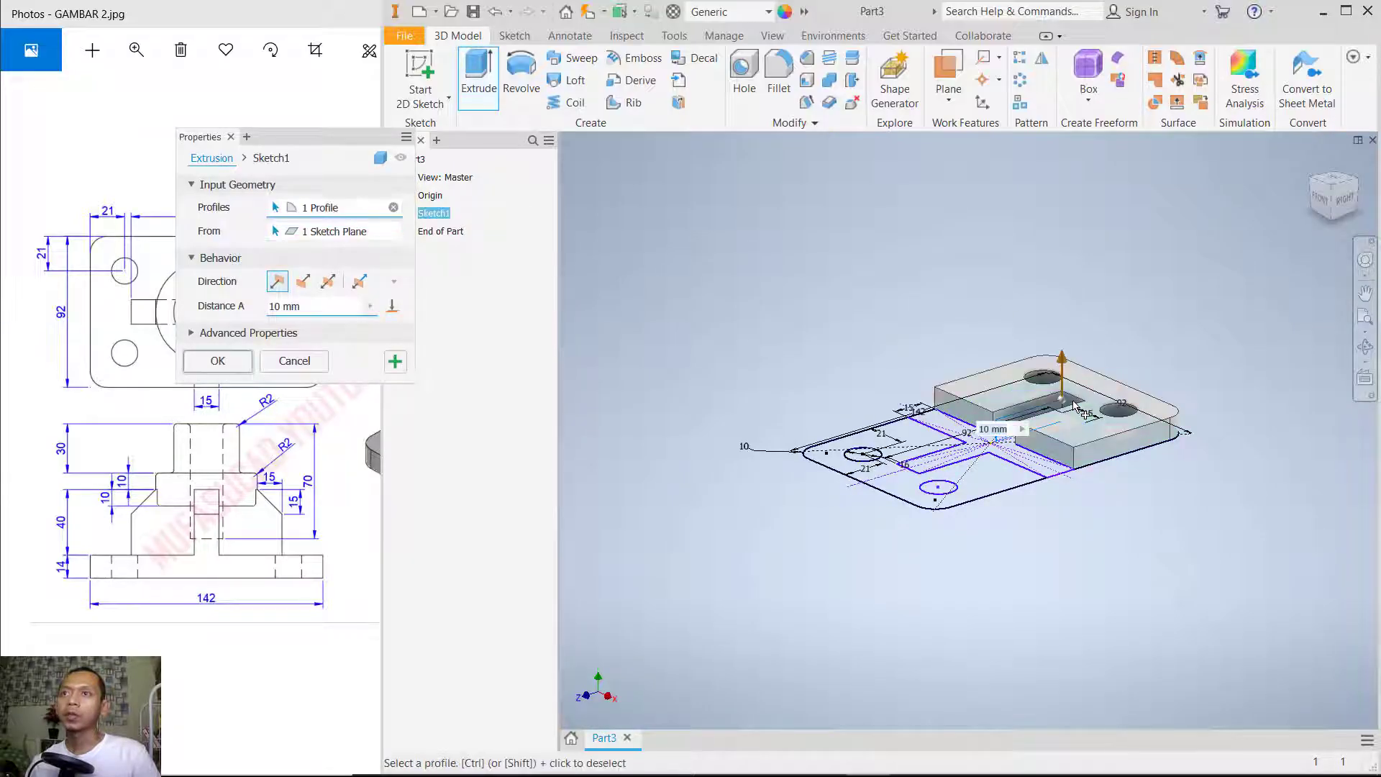
click(980, 448)
click(888, 467)
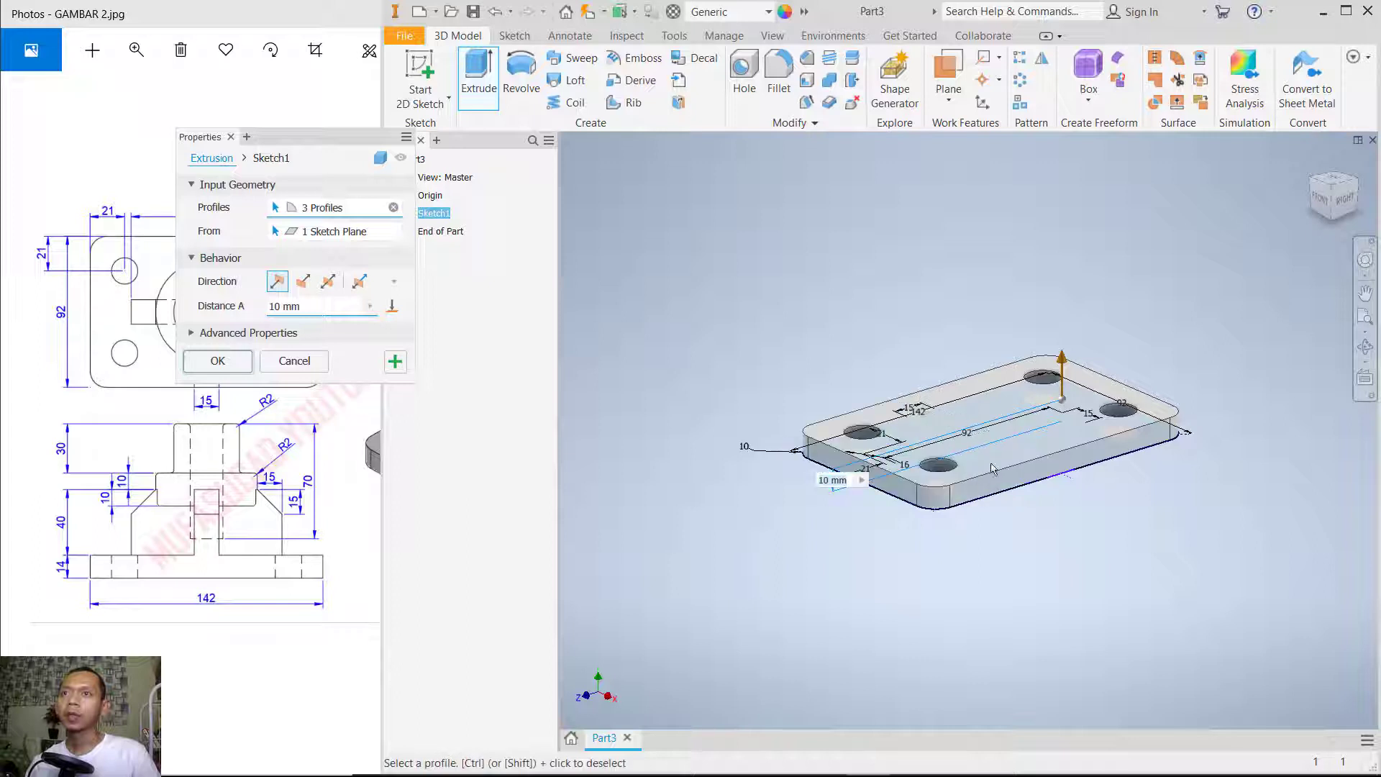
drag(1066, 361, 1063, 557)
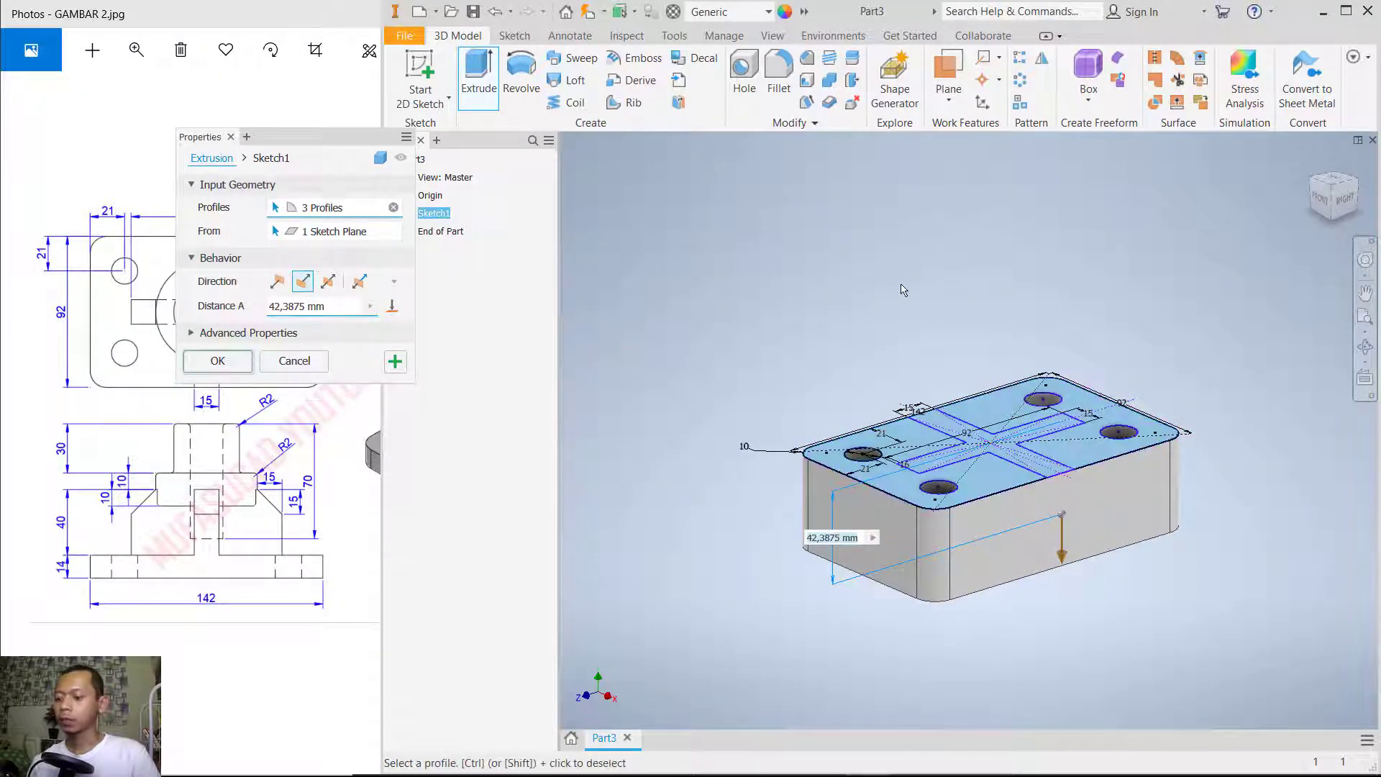
text(14)
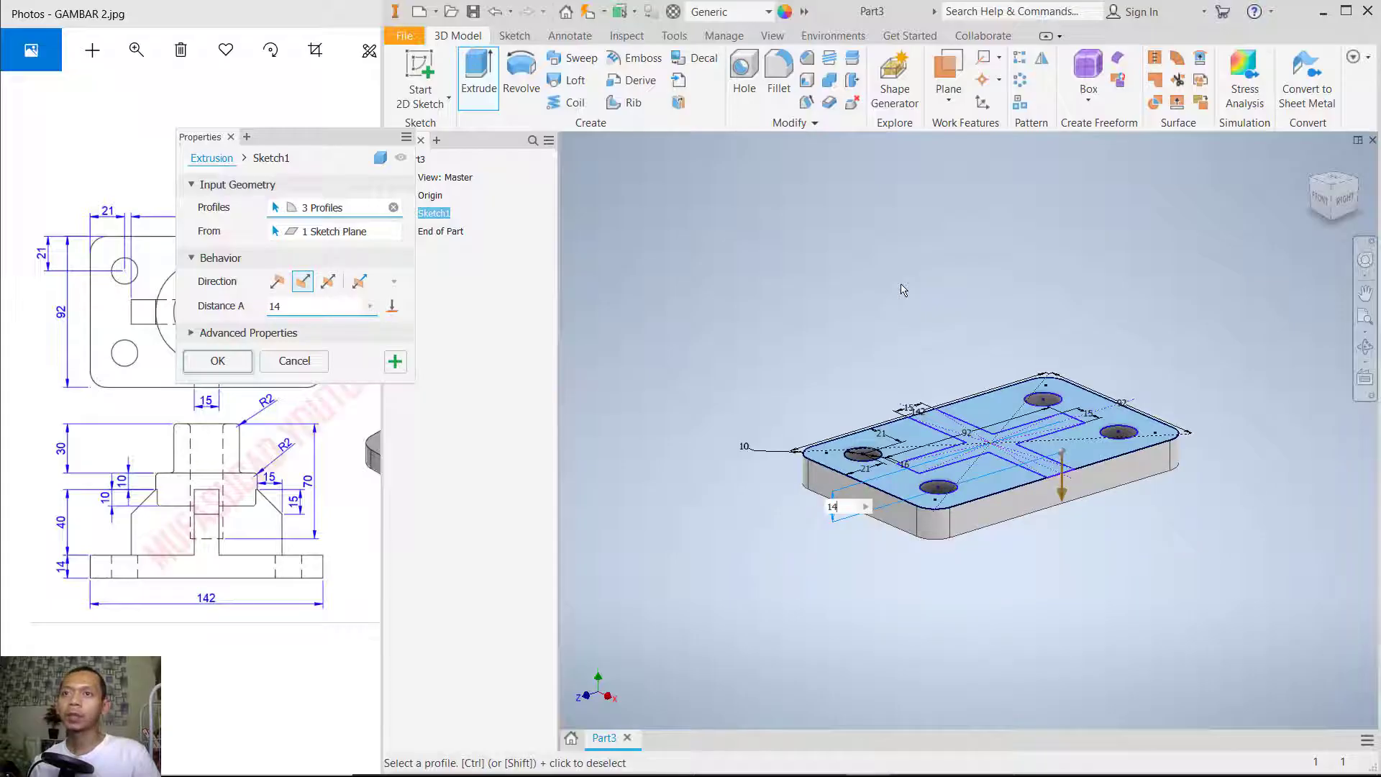
key(Return)
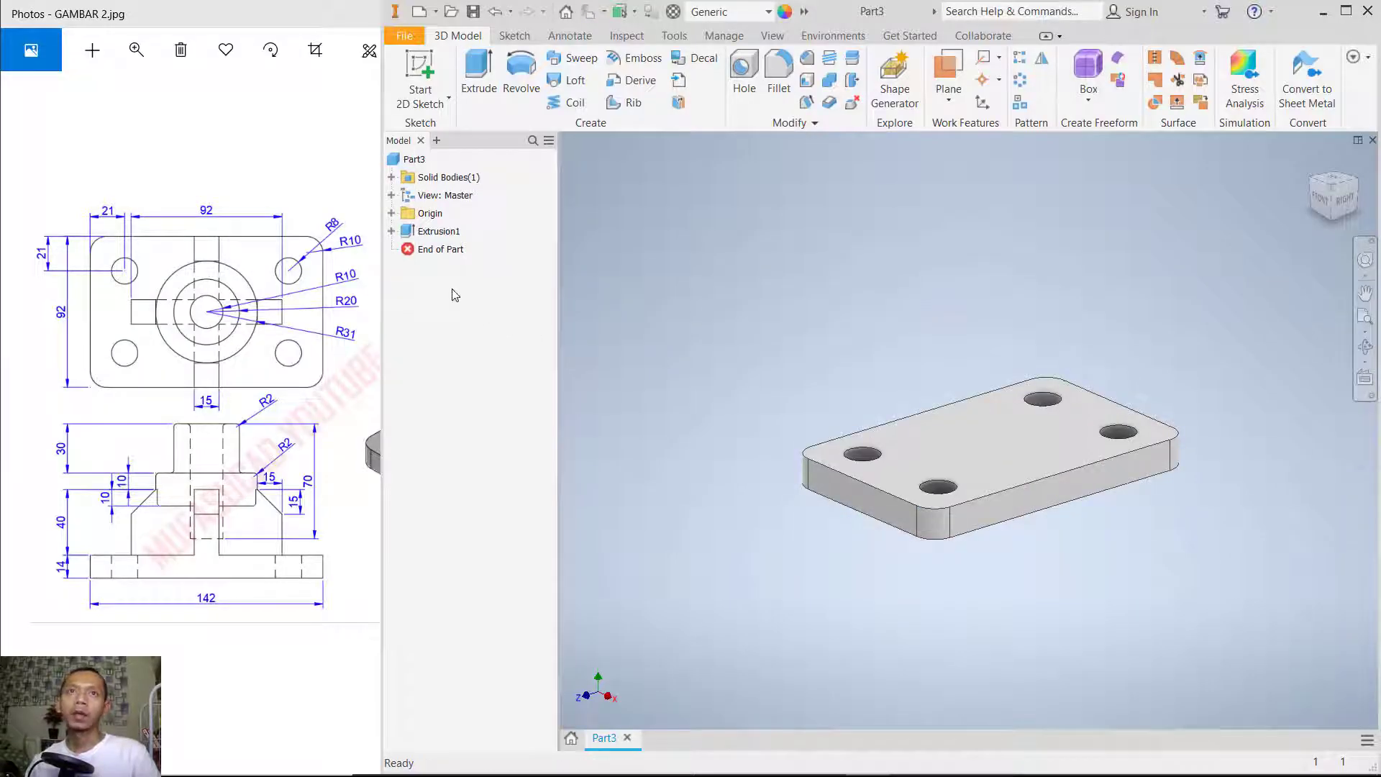
- Make Sketch1 under Extrusion1 visible again
click(391, 231)
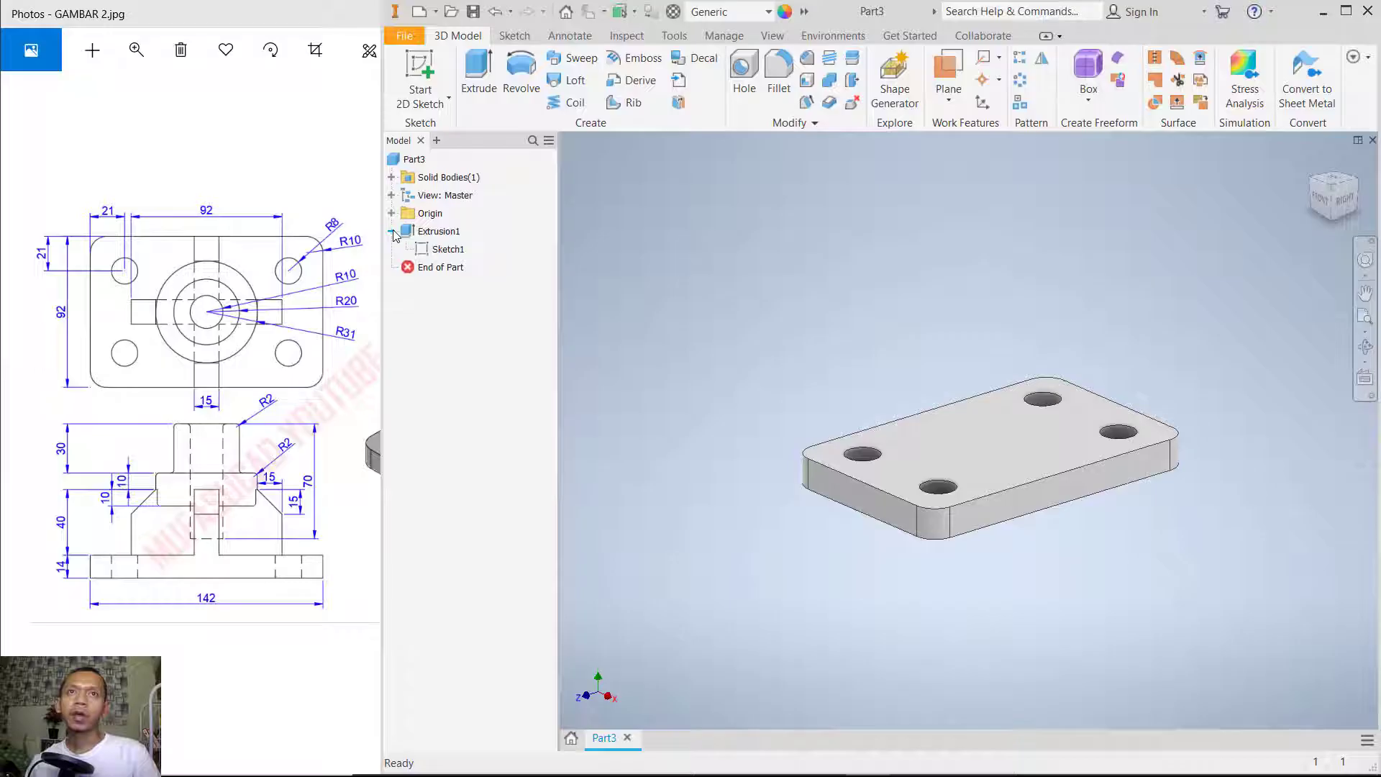
right_click(445, 254)
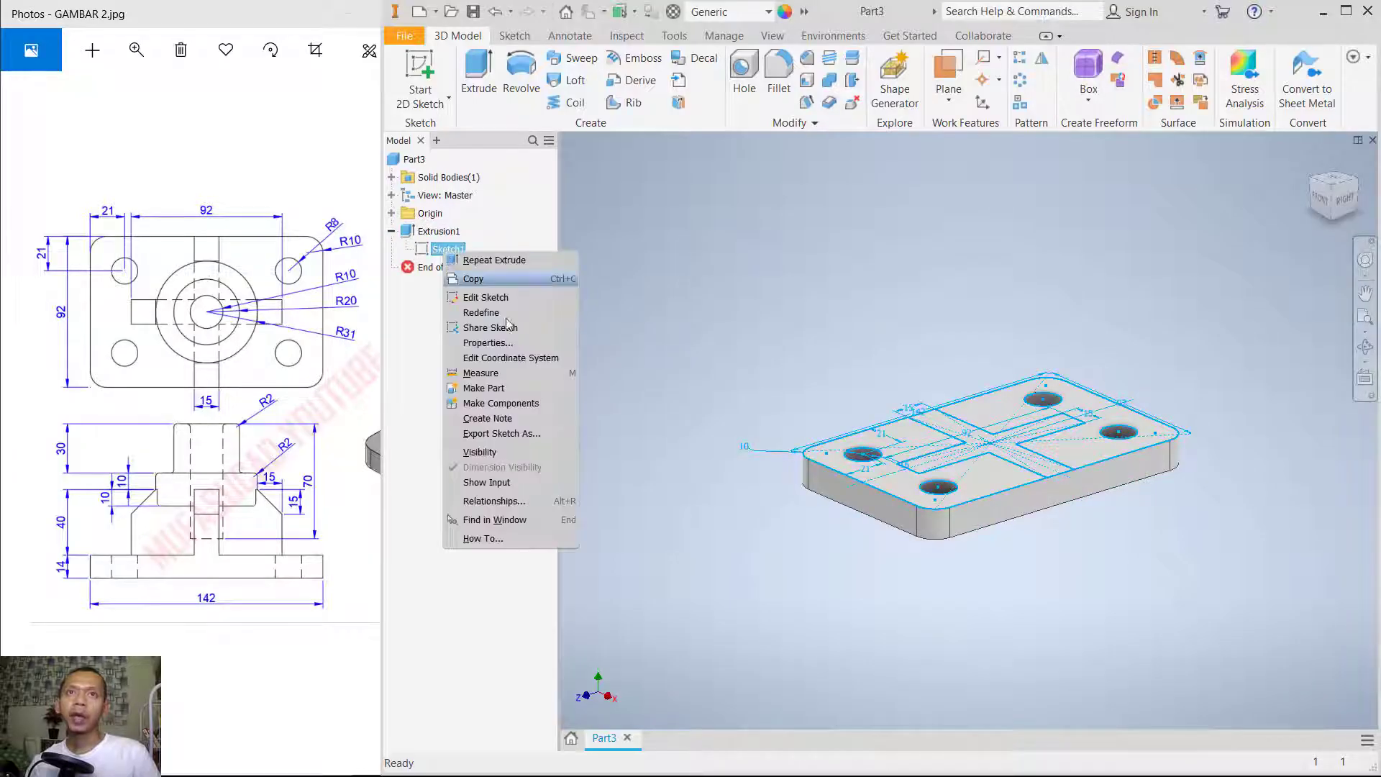
click(480, 452)
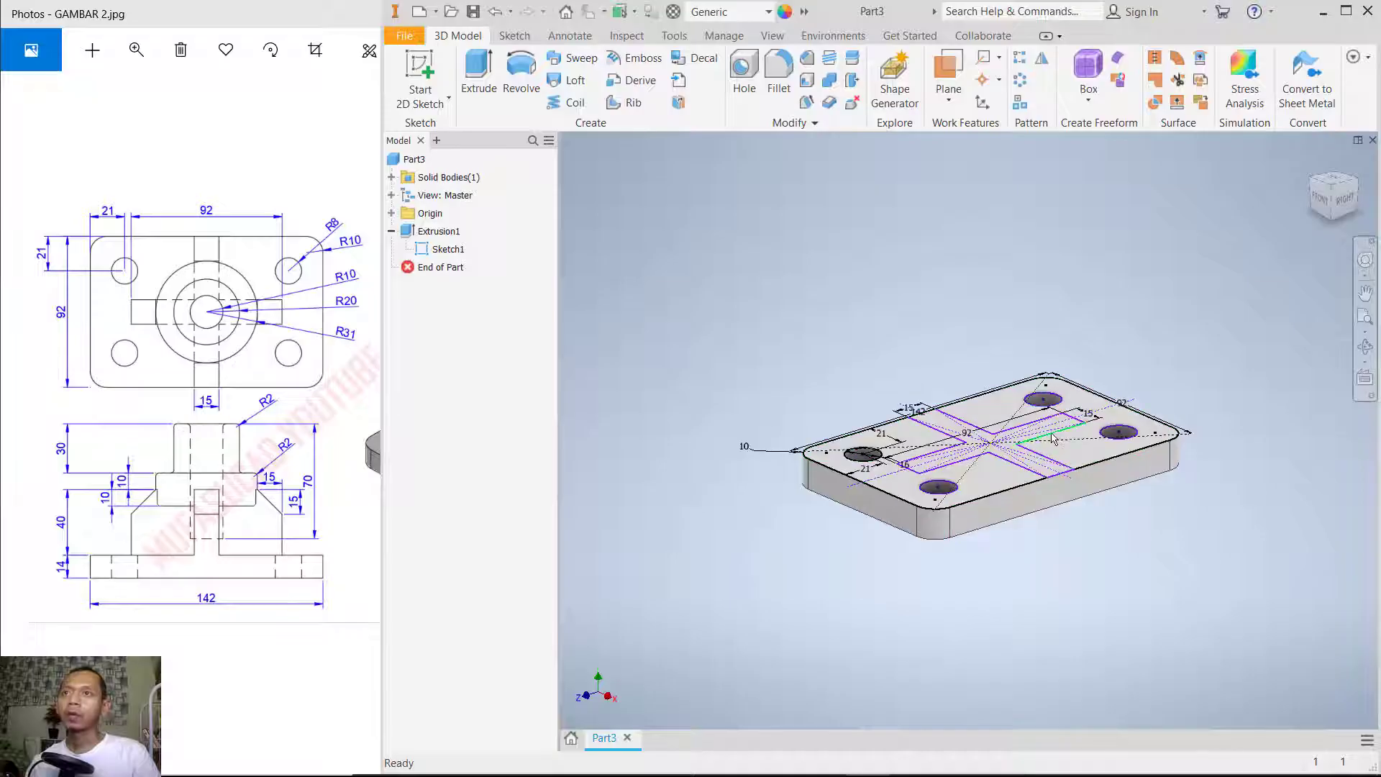
scroll(1055, 437, up, 2)
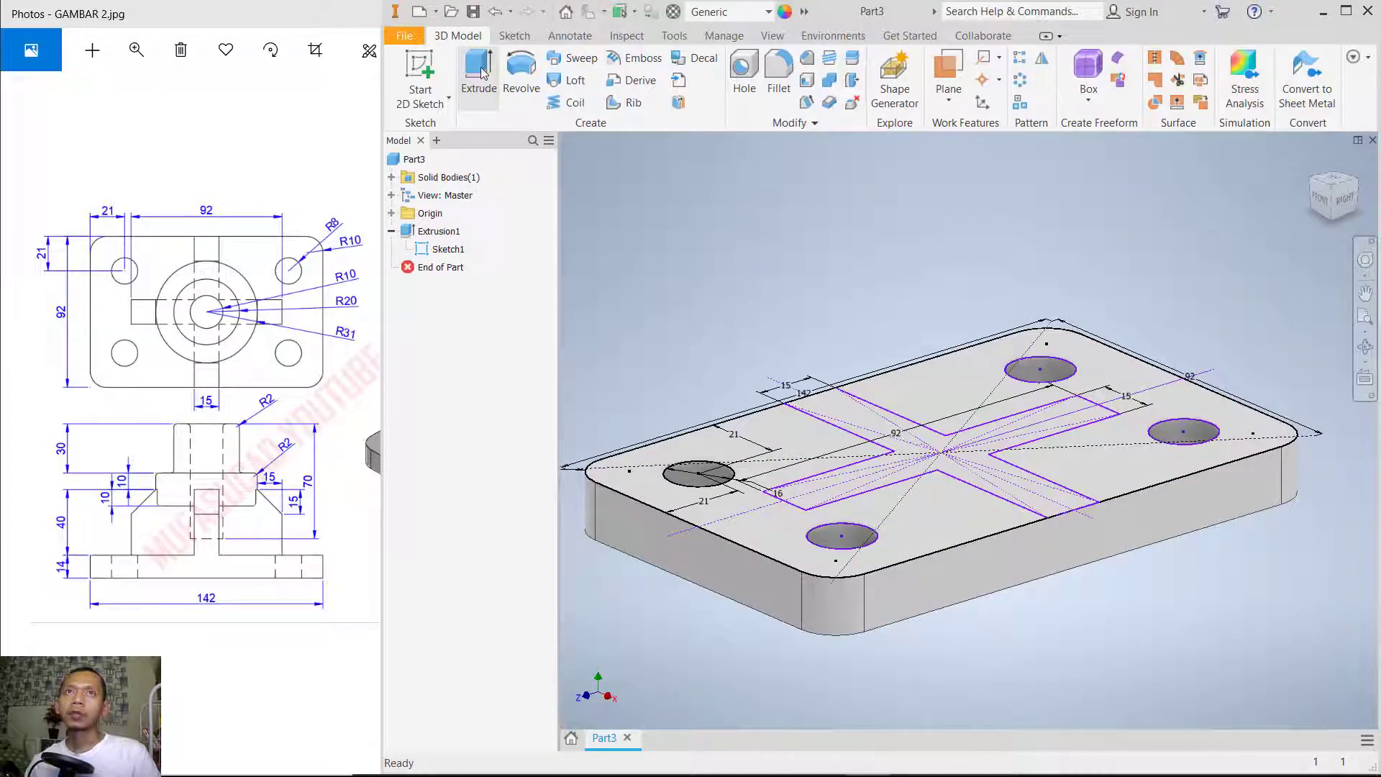
- Extrude the cross-shaped profile 40 mm
click(481, 72)
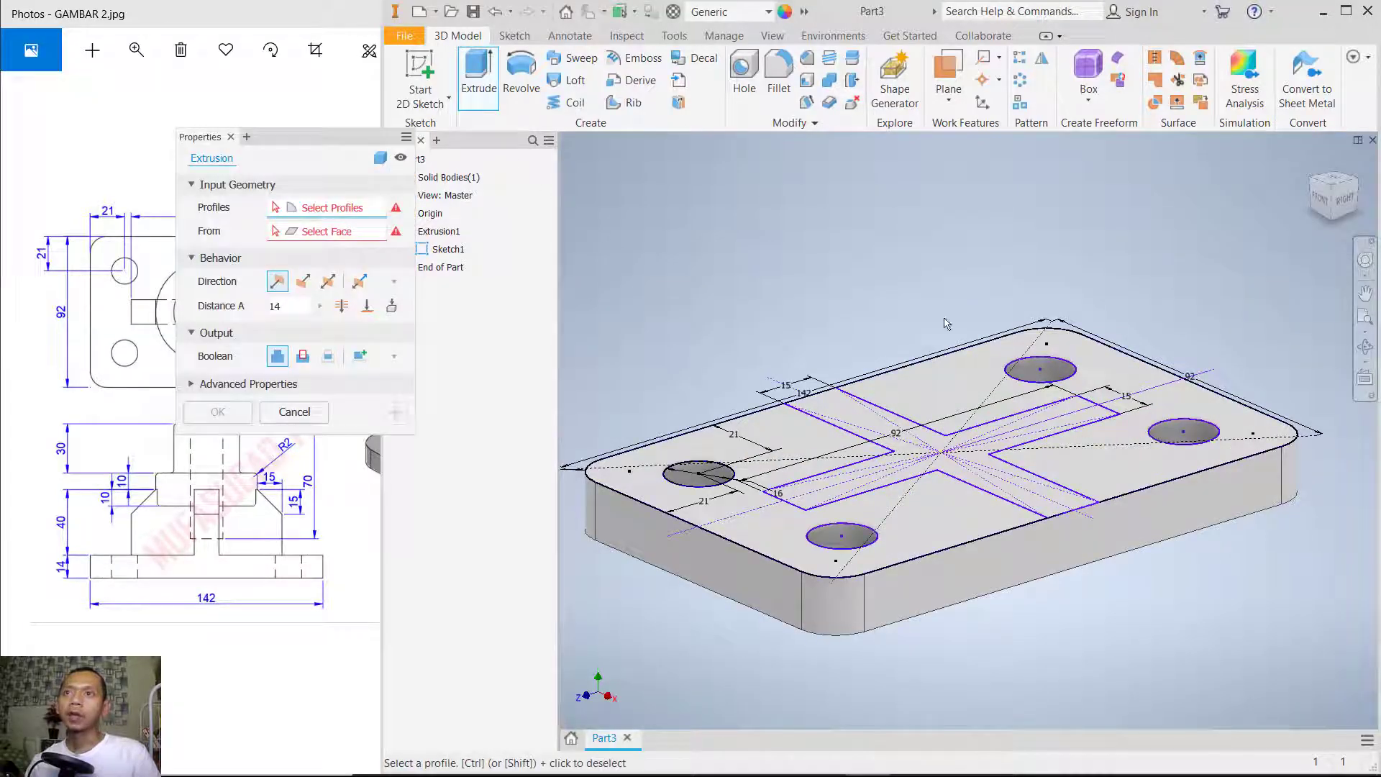
click(921, 459)
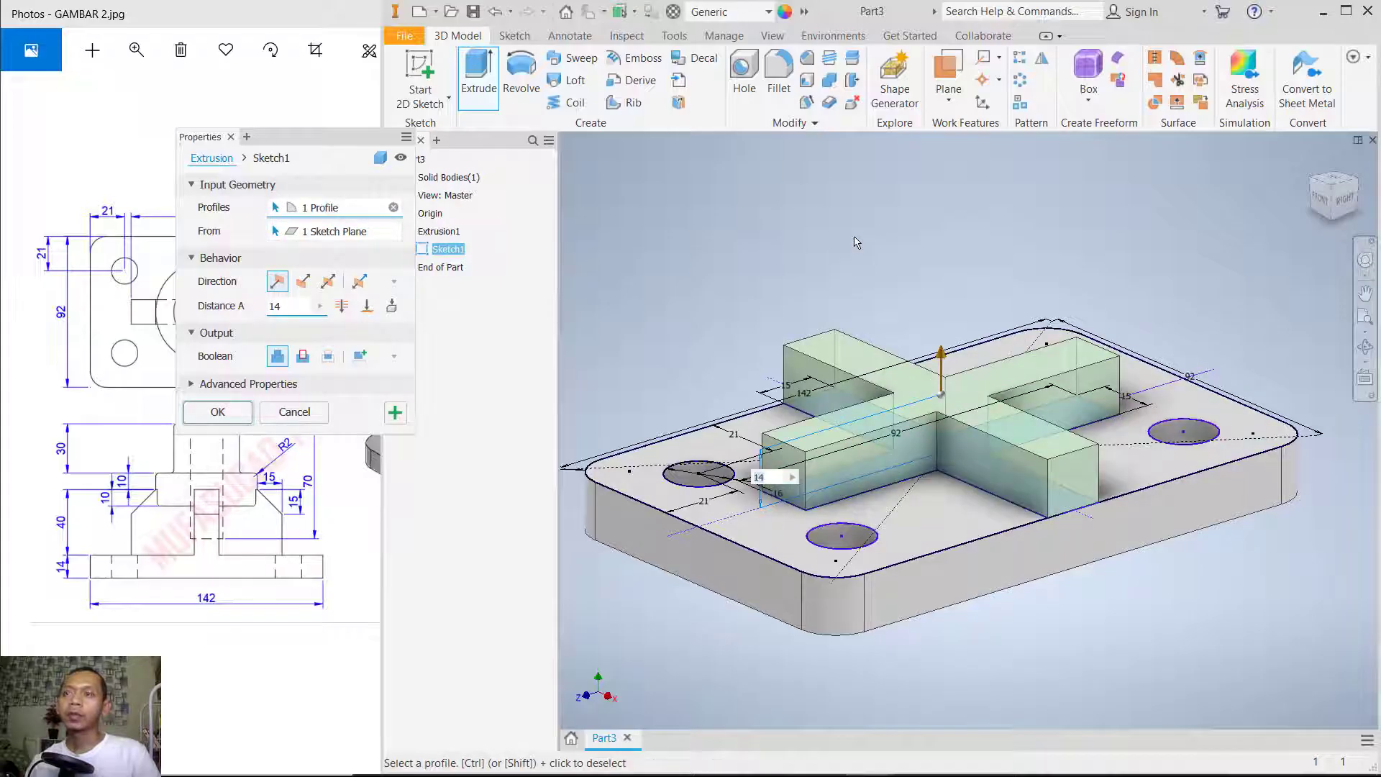
text(40)
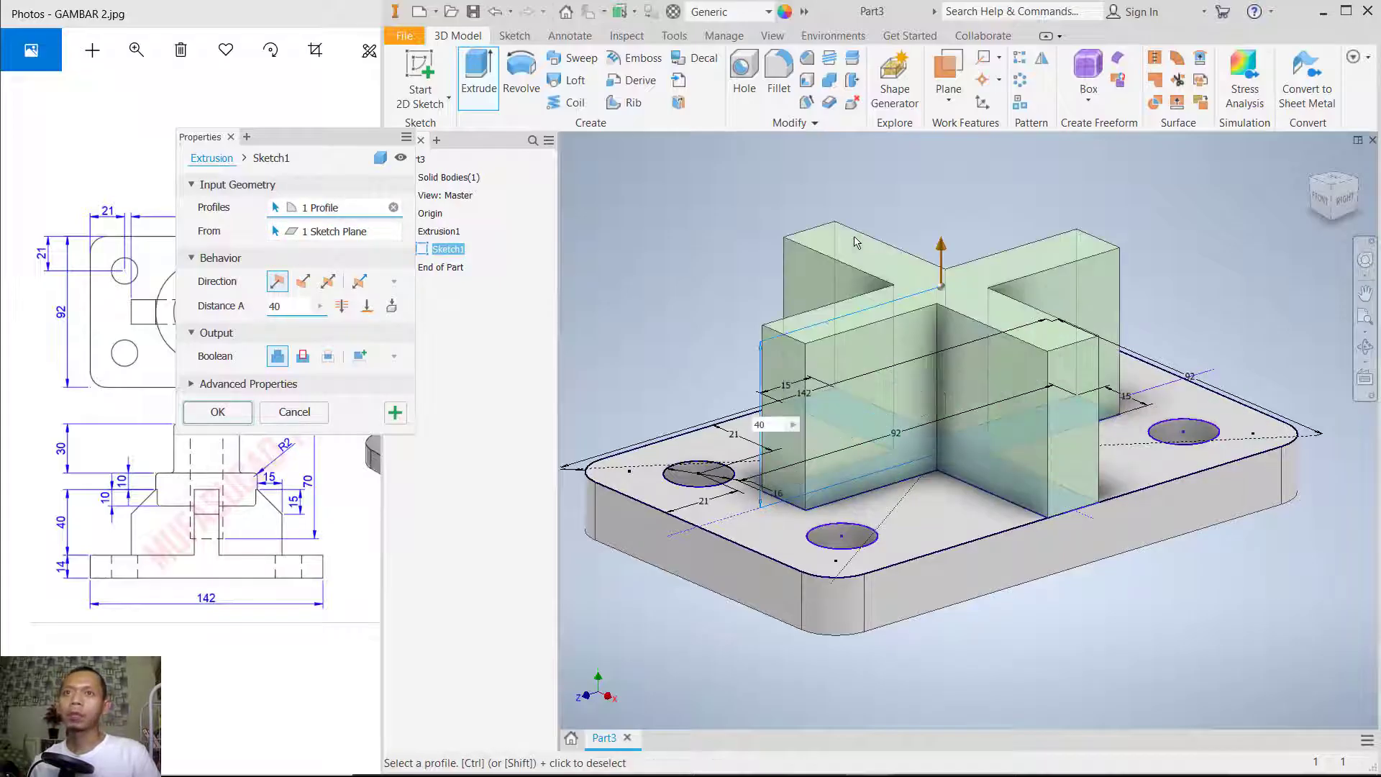
key(Return)
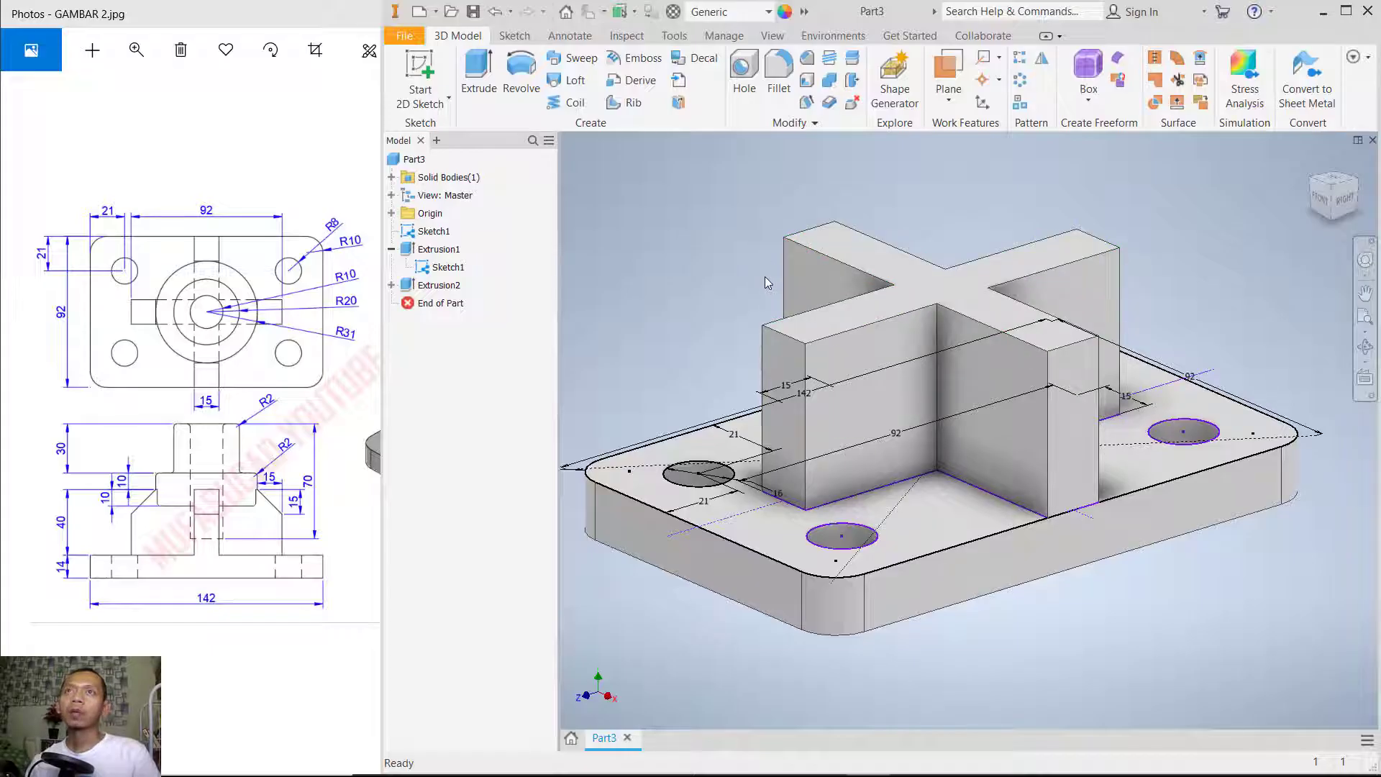
- Apply a 15 mm chamfer to the four top outer edges of the cross boss's arms
click(807, 62)
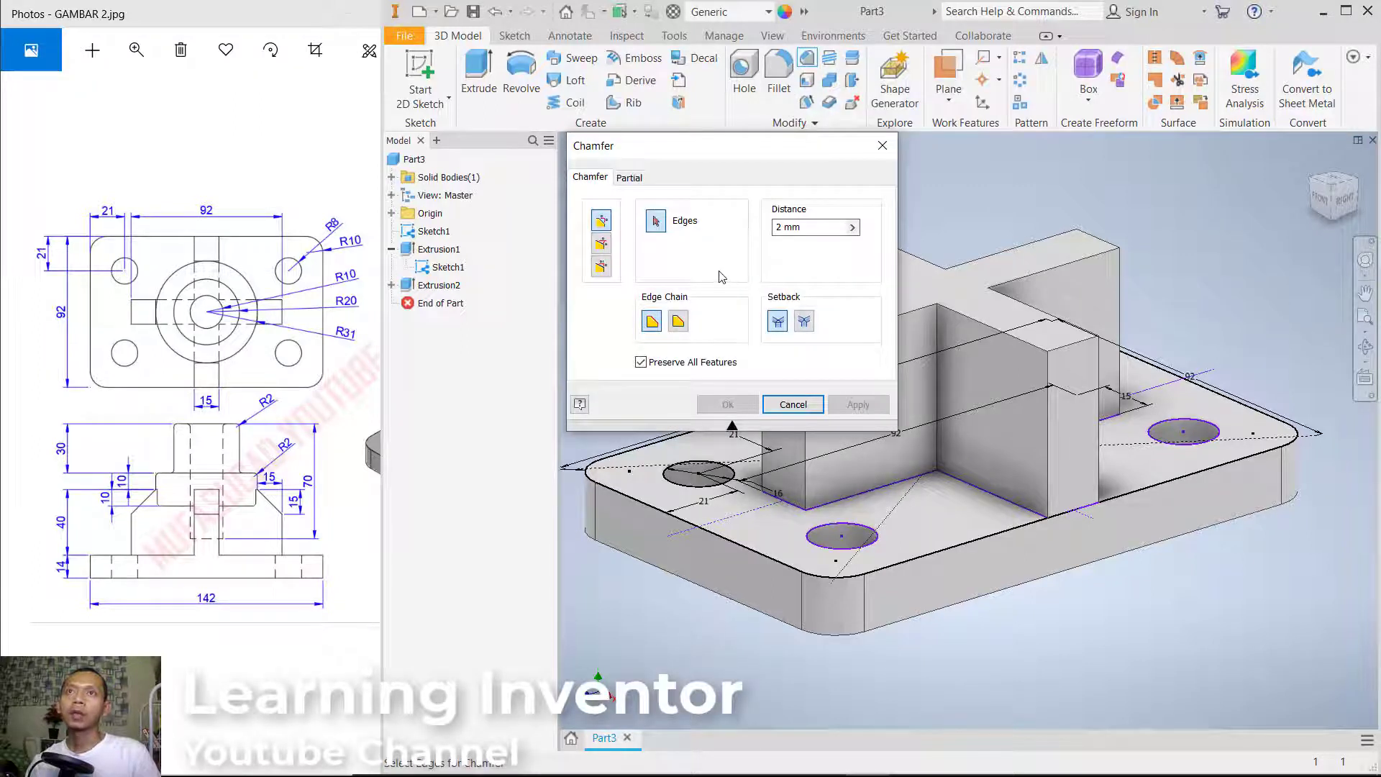
click(818, 226)
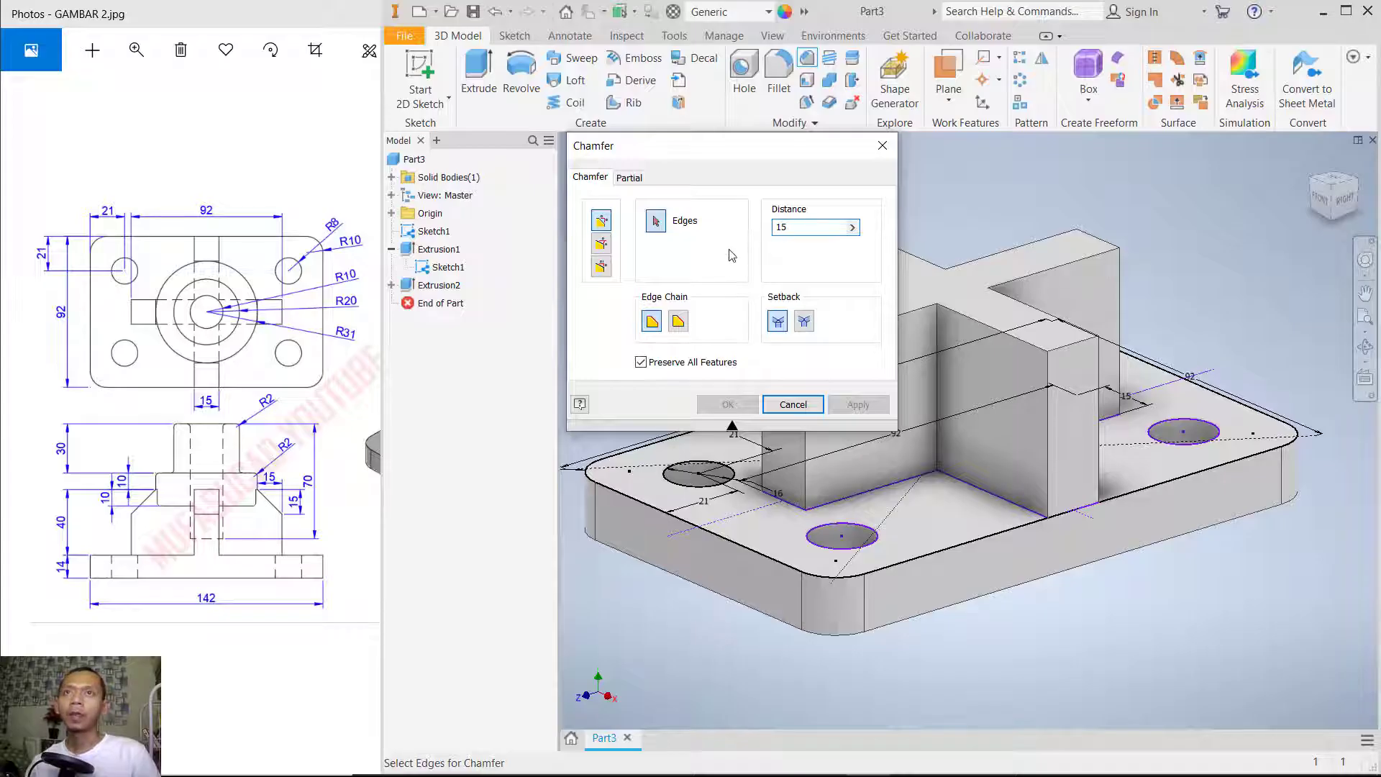
click(664, 225)
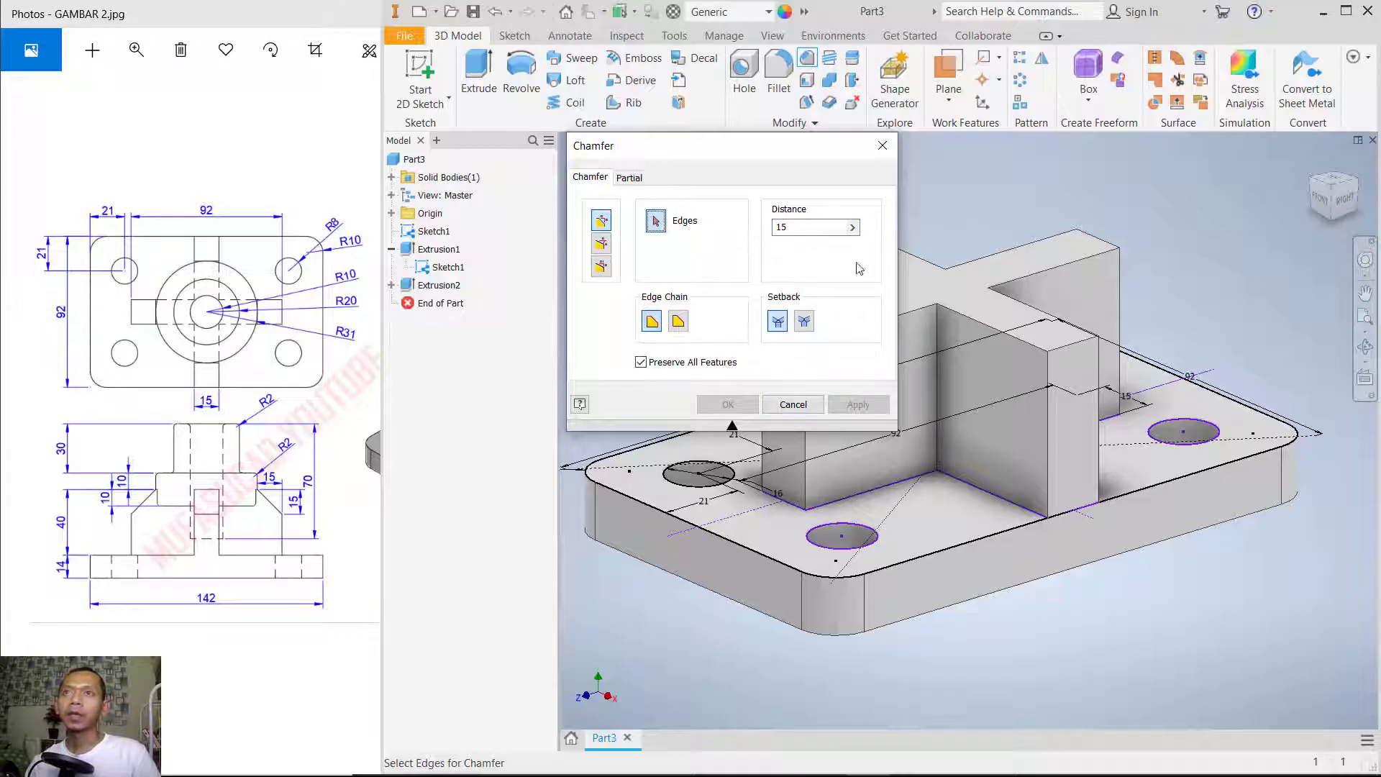
click(1049, 348)
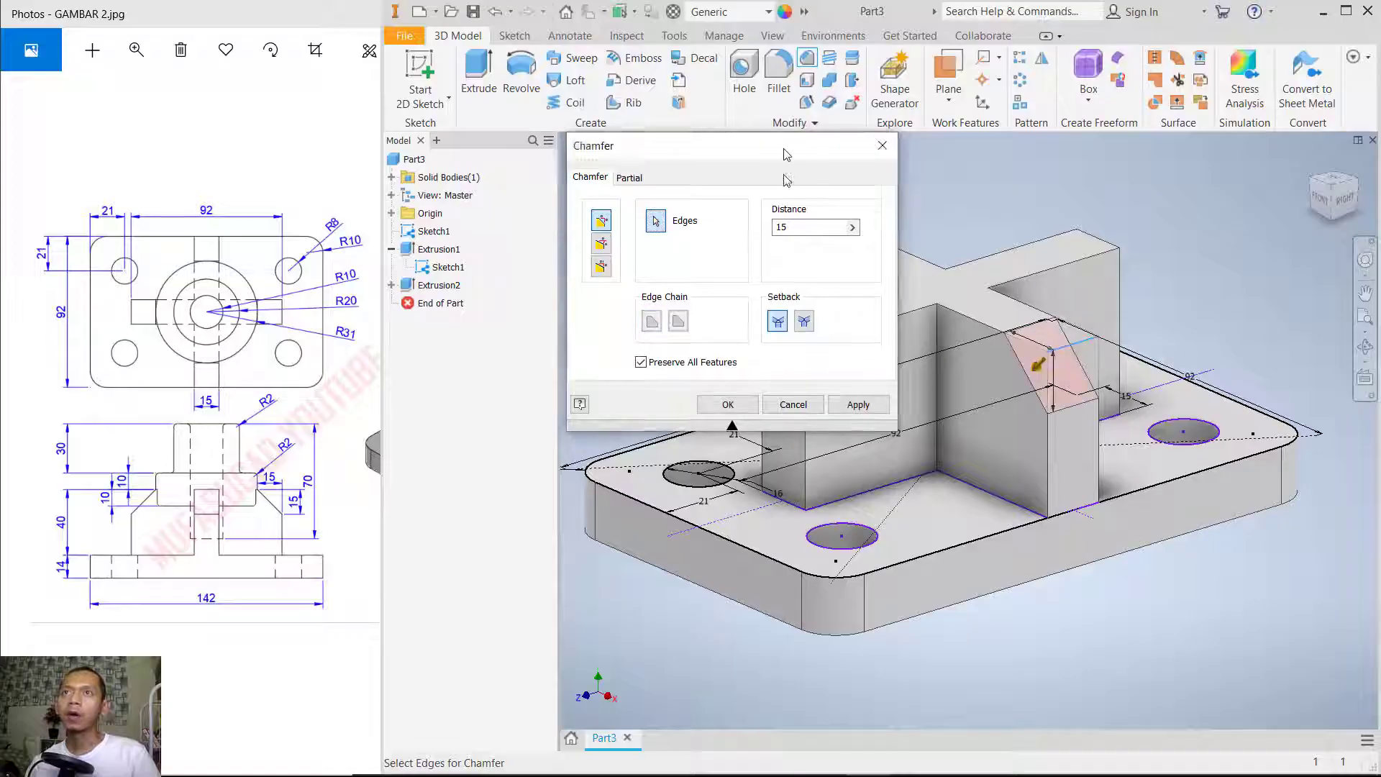
drag(786, 154, 882, 422)
click(794, 342)
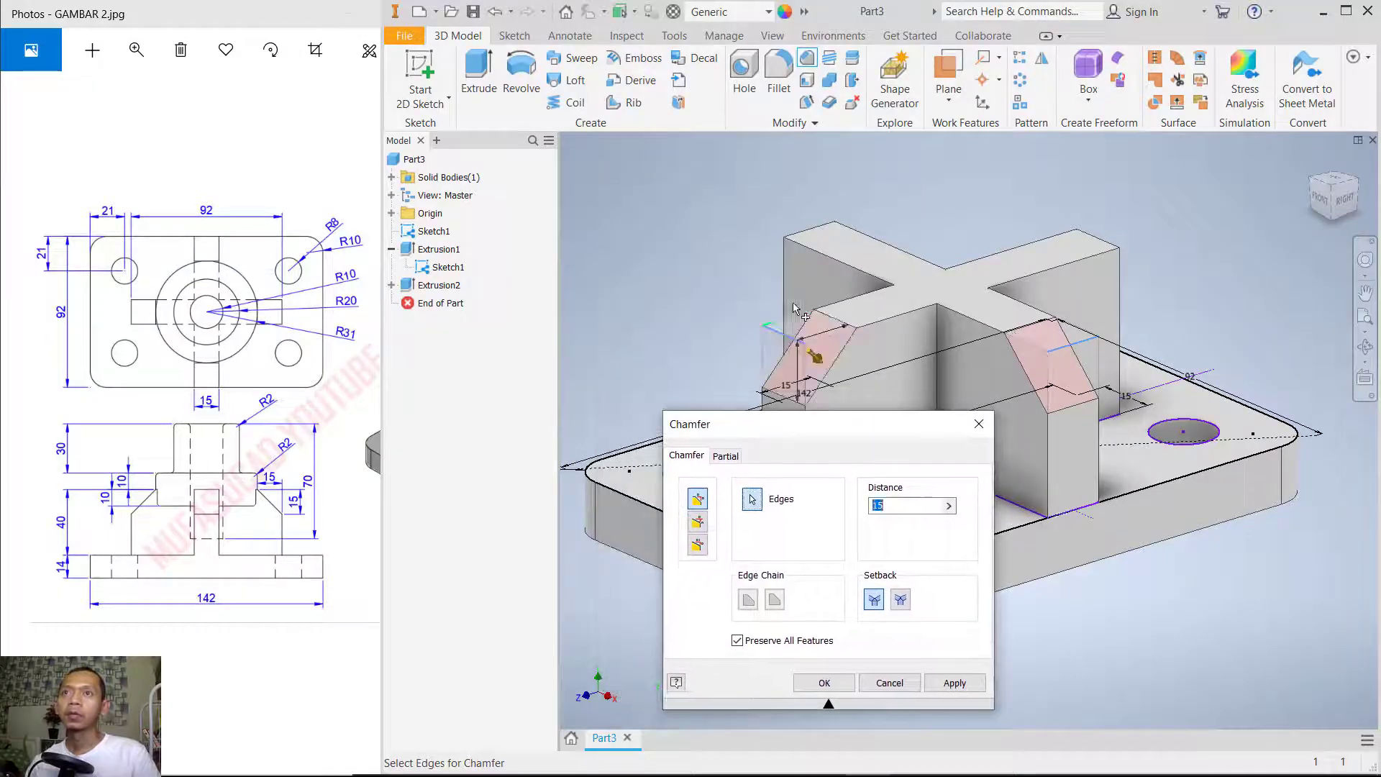
click(805, 233)
click(1099, 243)
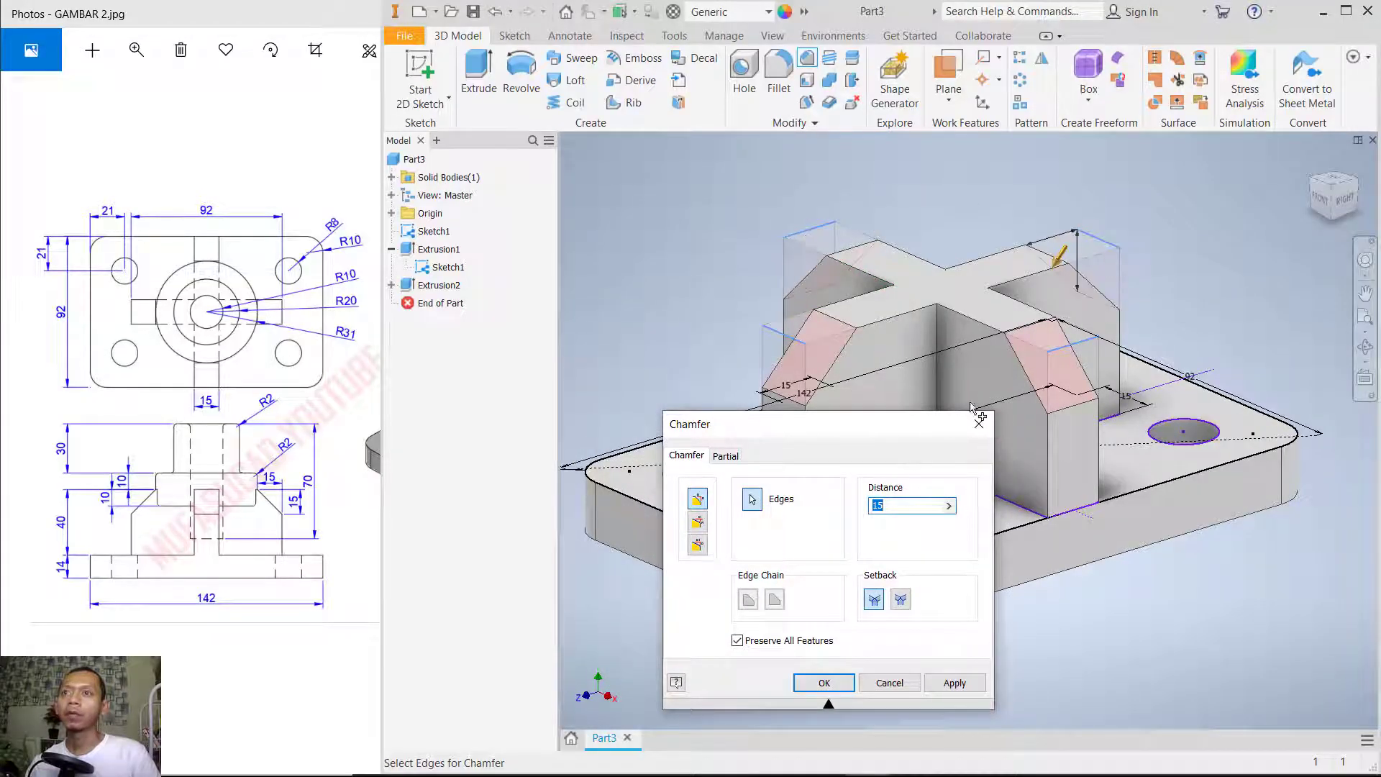
click(955, 682)
click(886, 682)
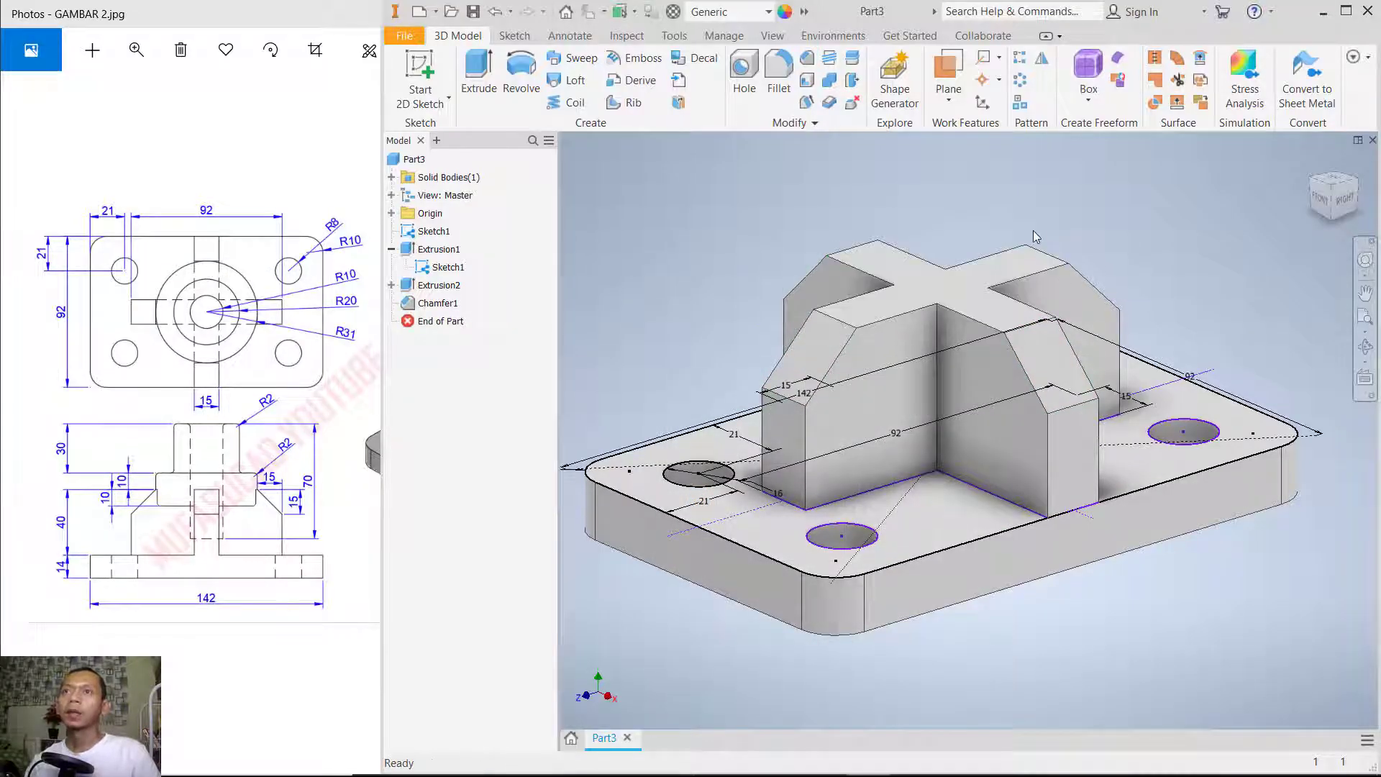
shift+middle_drag(1033, 230, 1029, 280)
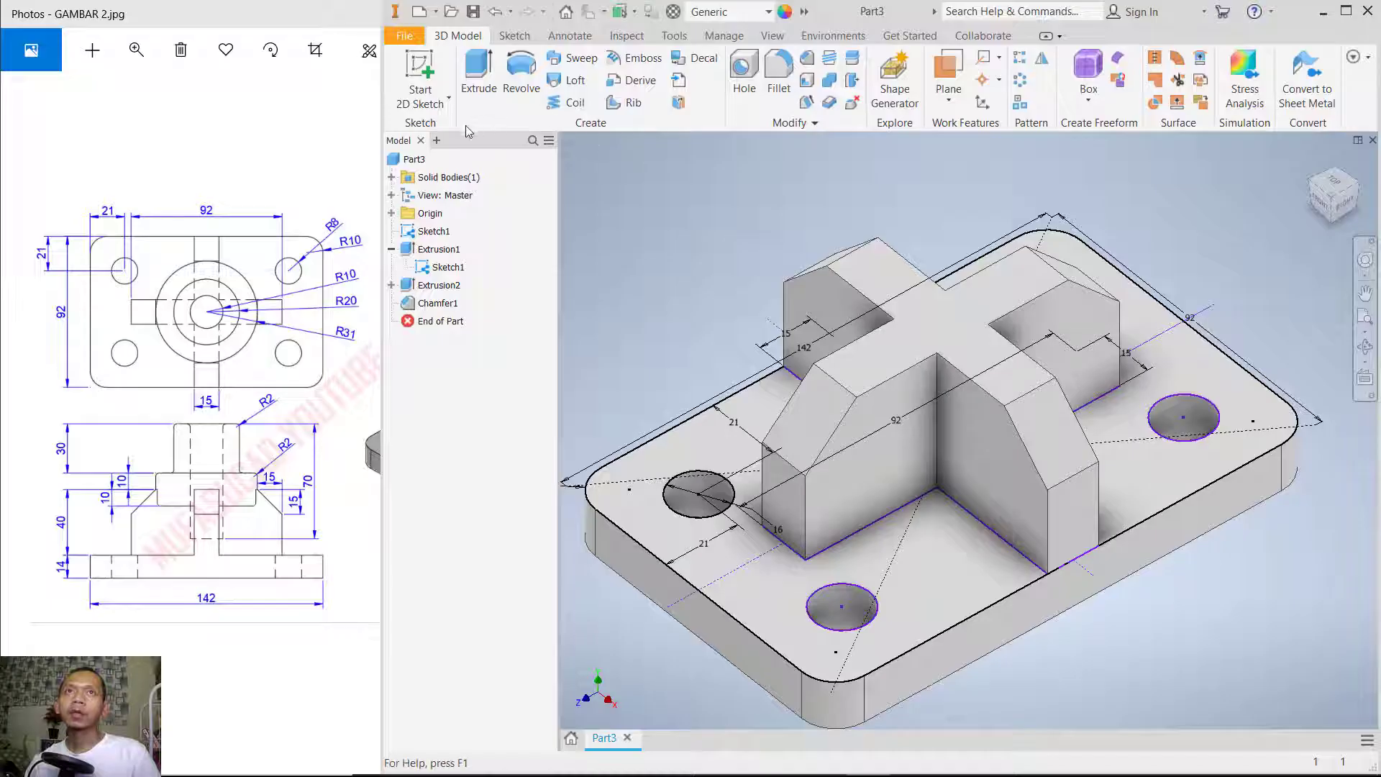
- Start a sketch on the cross's top face and undo a misplaced oversized circle
click(422, 71)
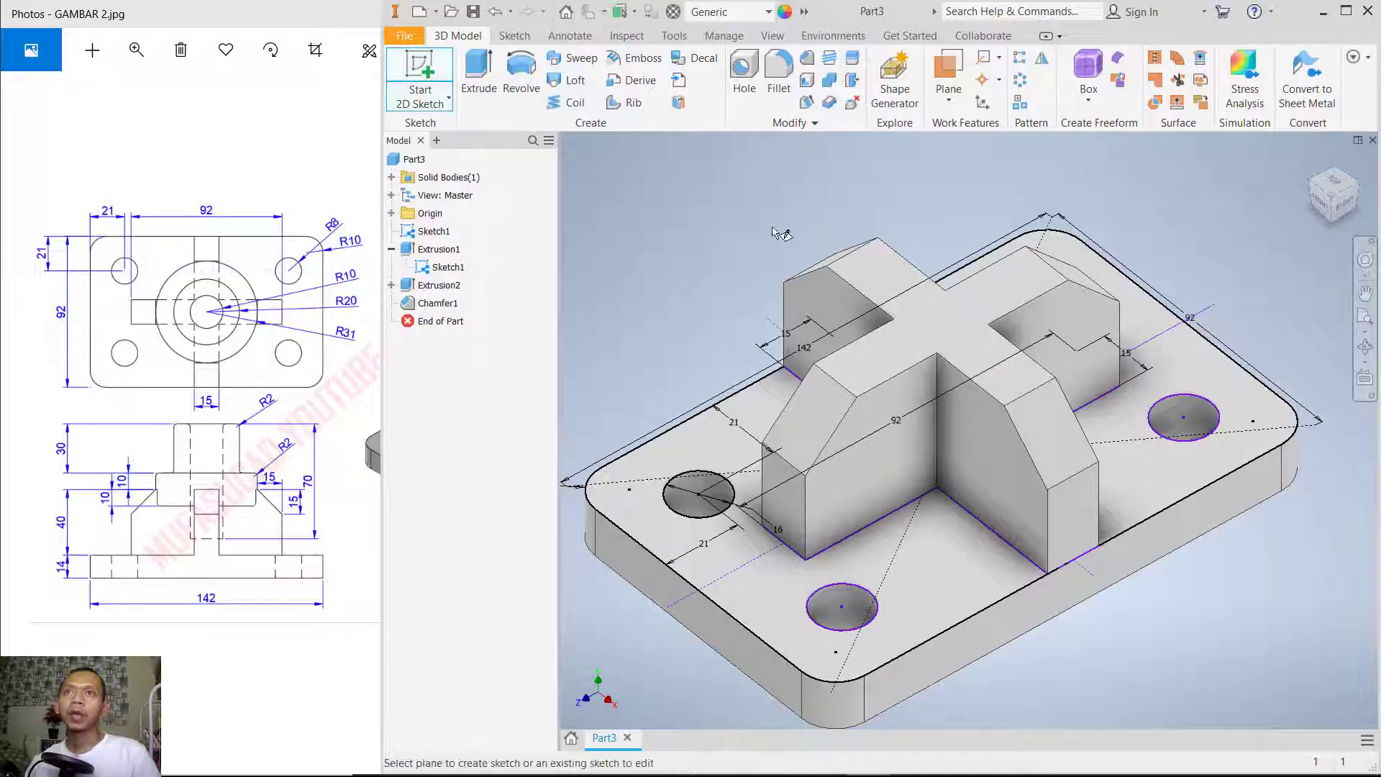
click(943, 320)
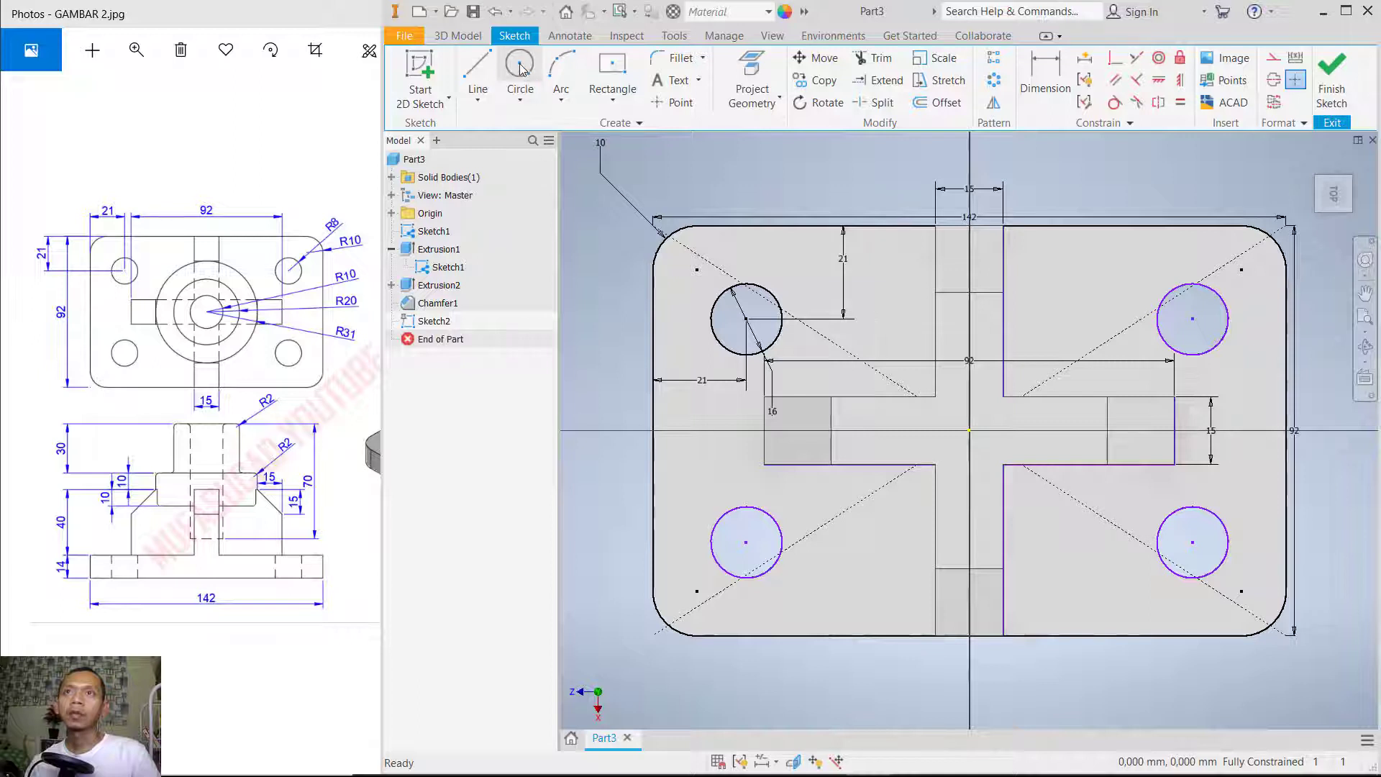
click(520, 66)
click(969, 430)
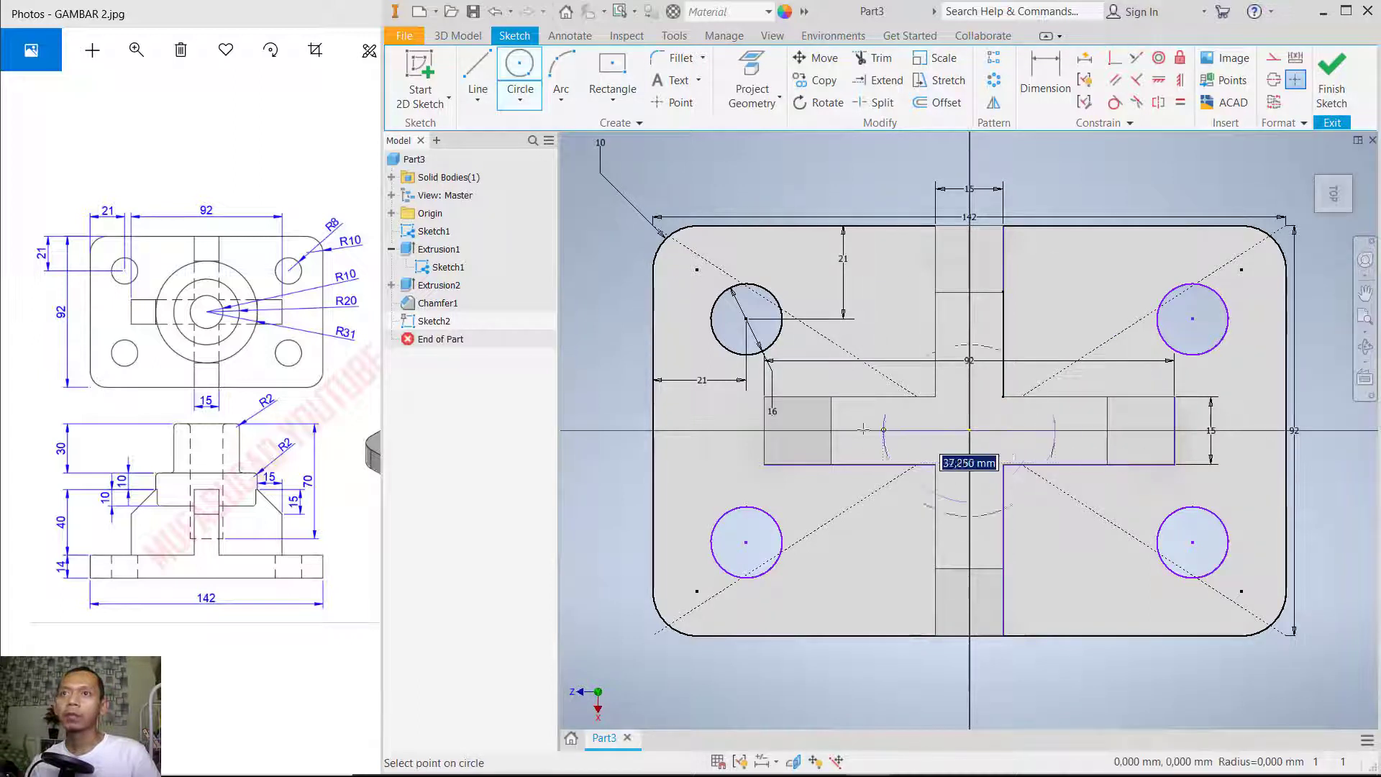
click(832, 430)
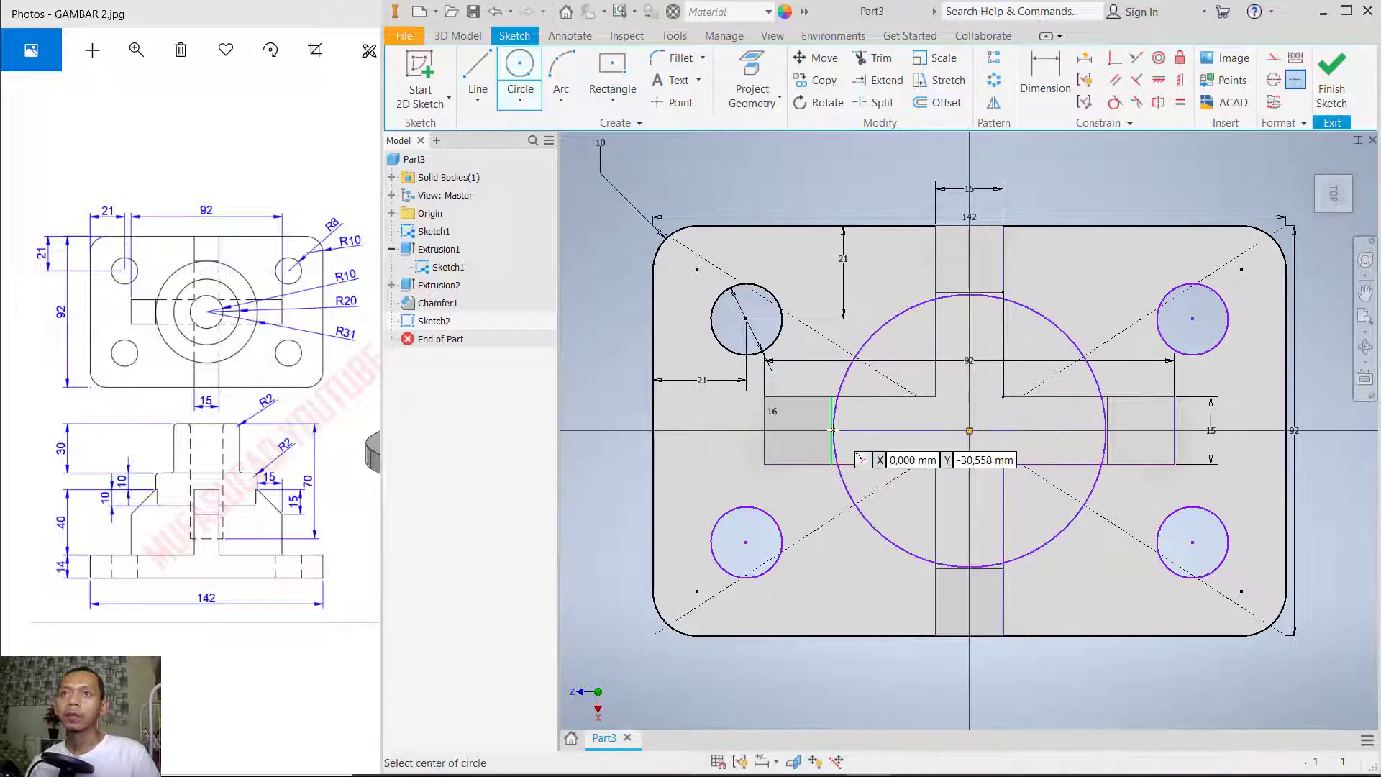
scroll(895, 422, down, 5)
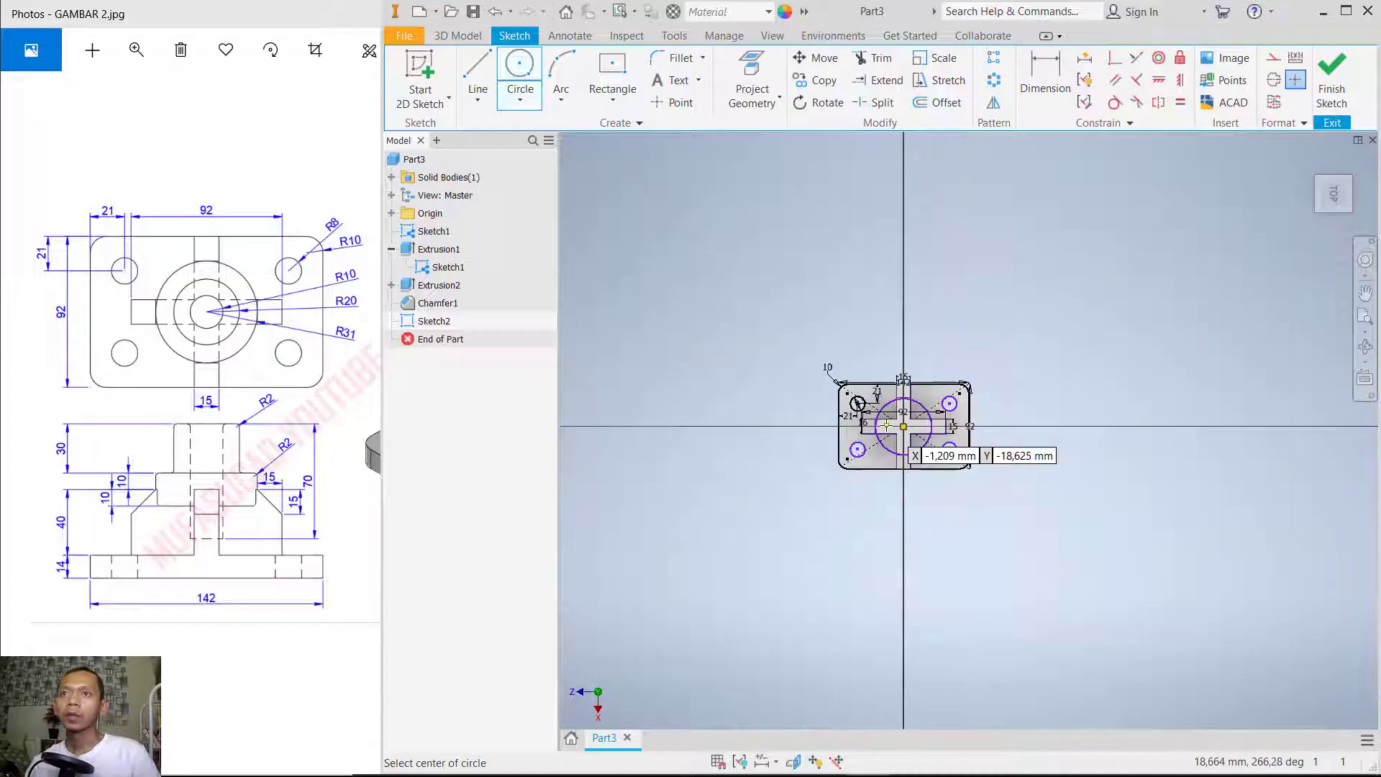
scroll(886, 425, up, 8)
key(Escape)
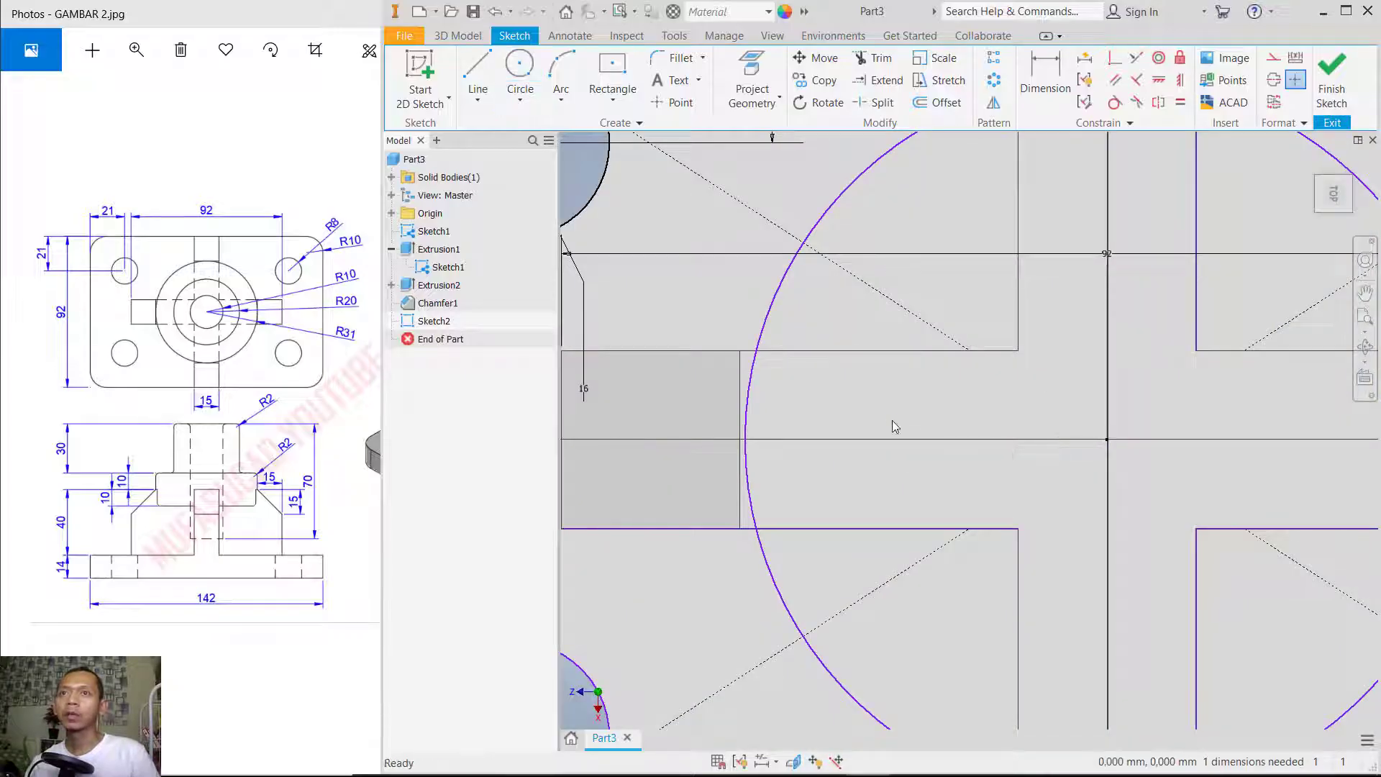
key(ctrl+z)
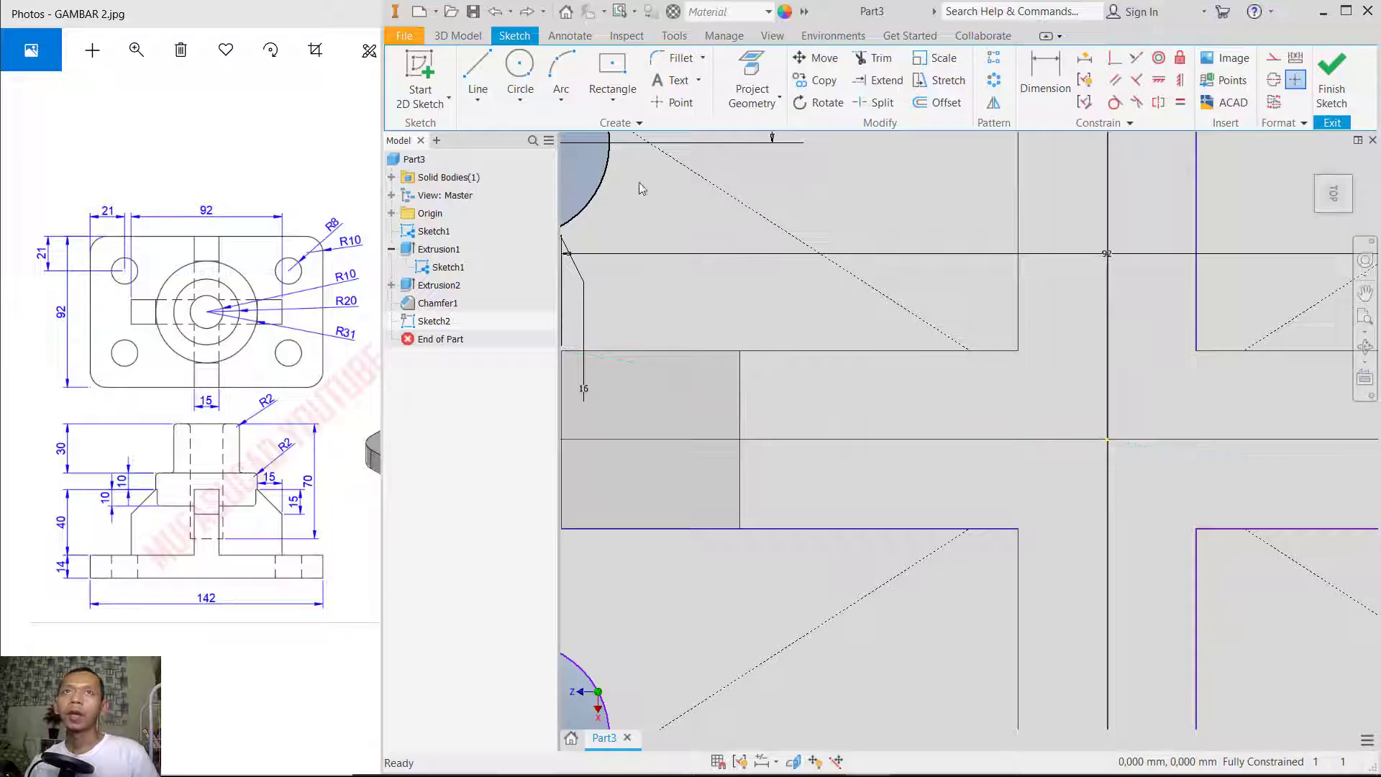
- Draw a 62 mm circle centred on the cross's centre and finish the sketch
click(533, 75)
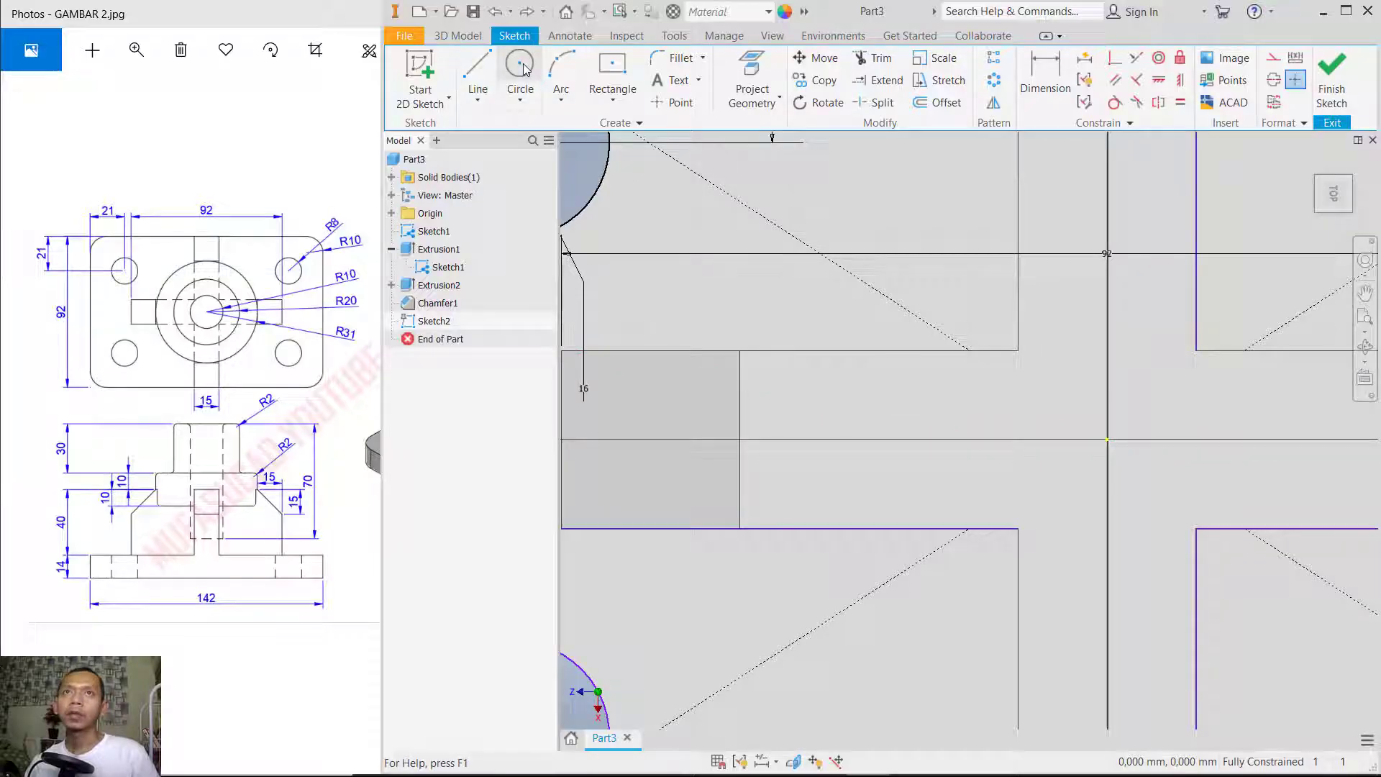
click(1107, 440)
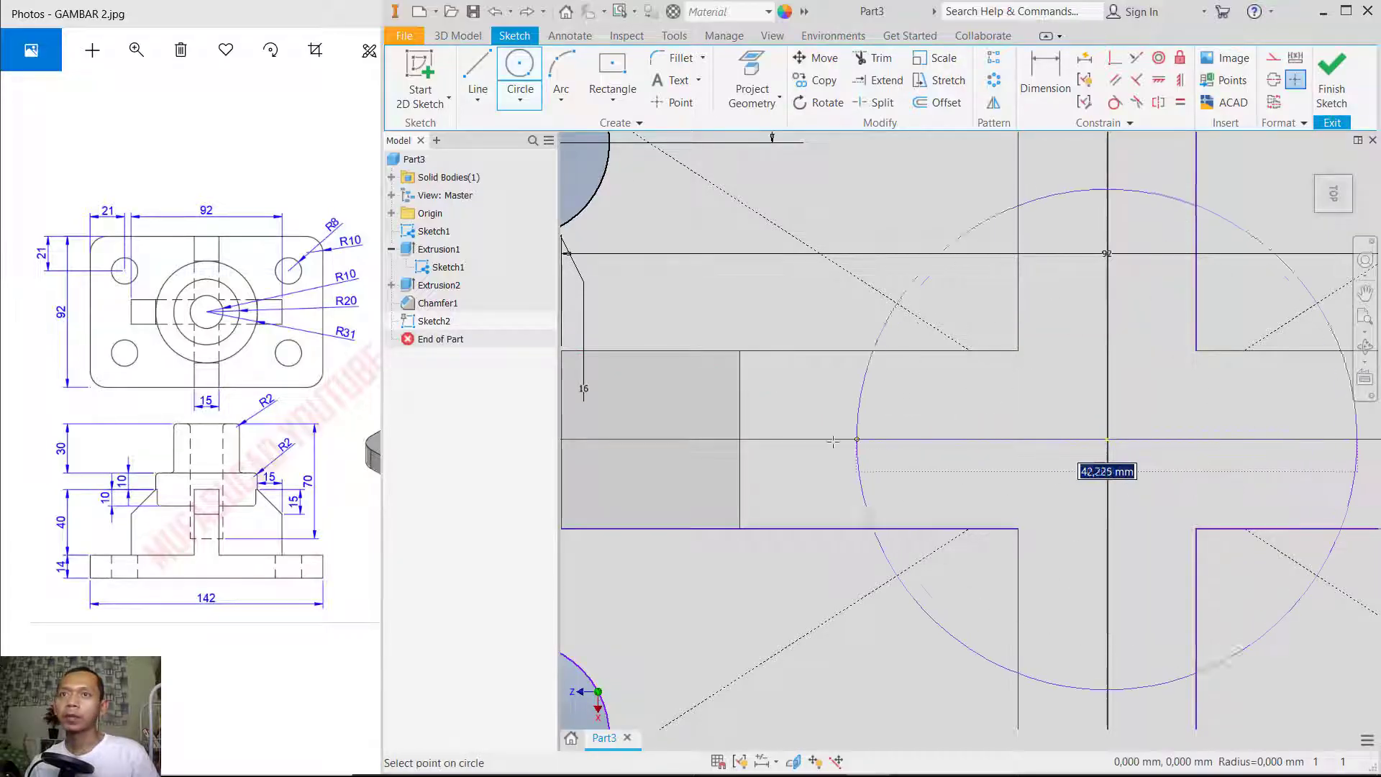
click(740, 439)
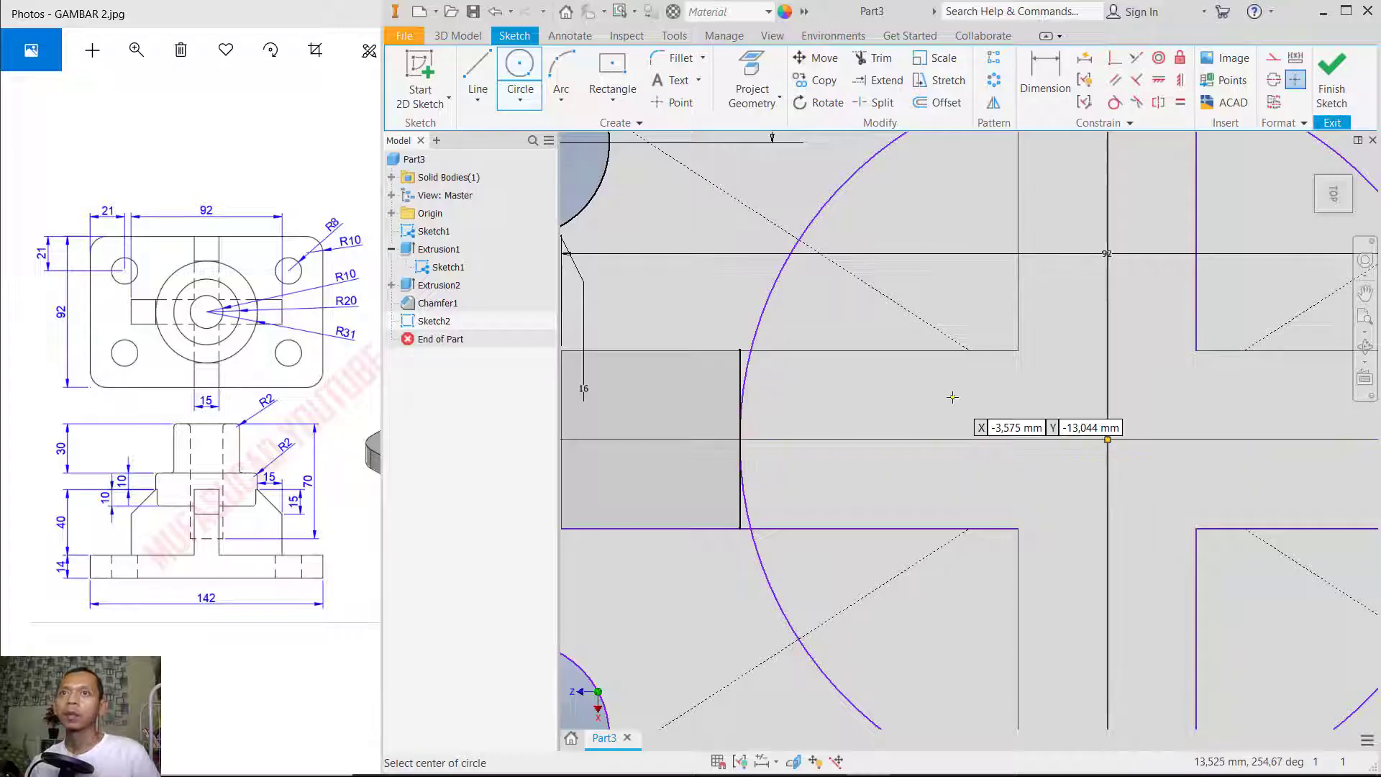
scroll(1014, 421, down, 3)
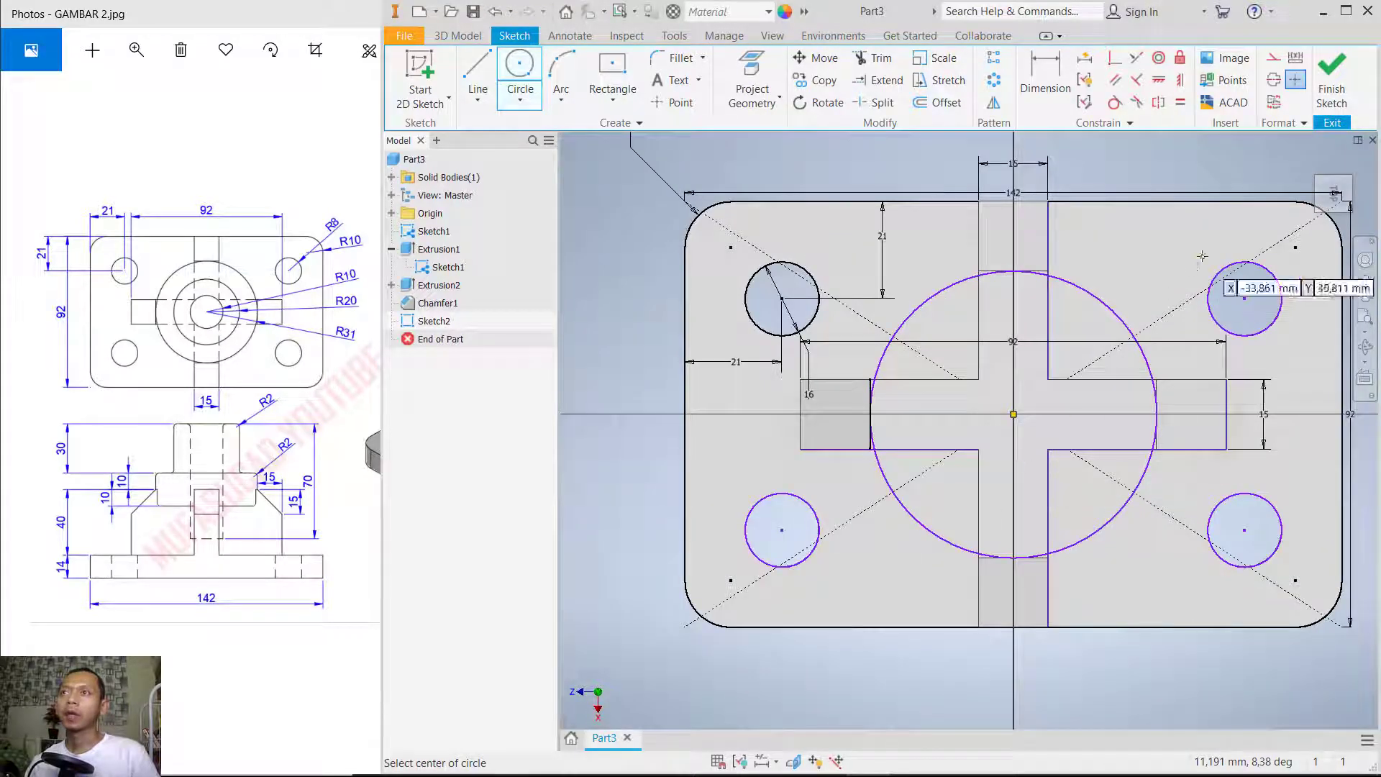
shift+middle_drag(1211, 216, 1167, 208)
click(1331, 83)
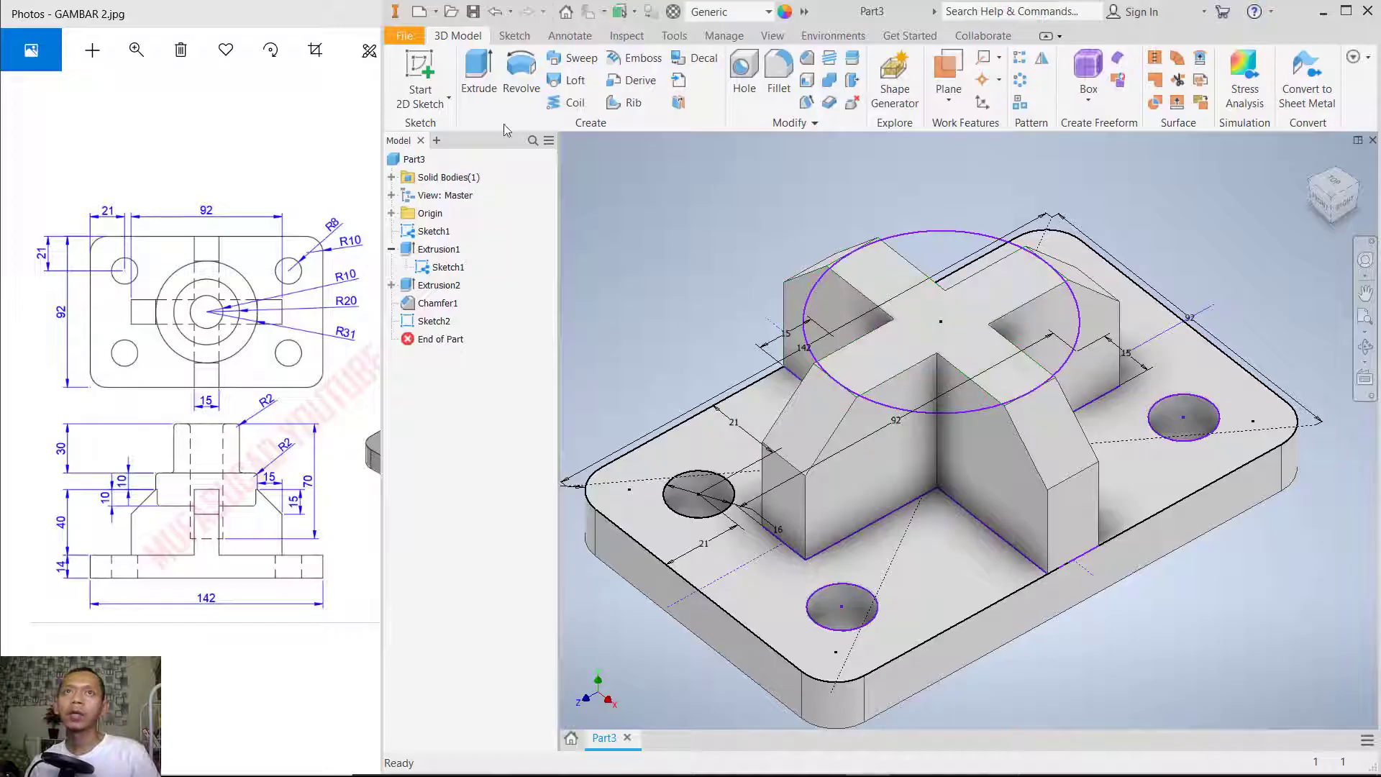
- Extrude the 62 mm circle symmetrically by 20 mm into Extrusion3
click(479, 76)
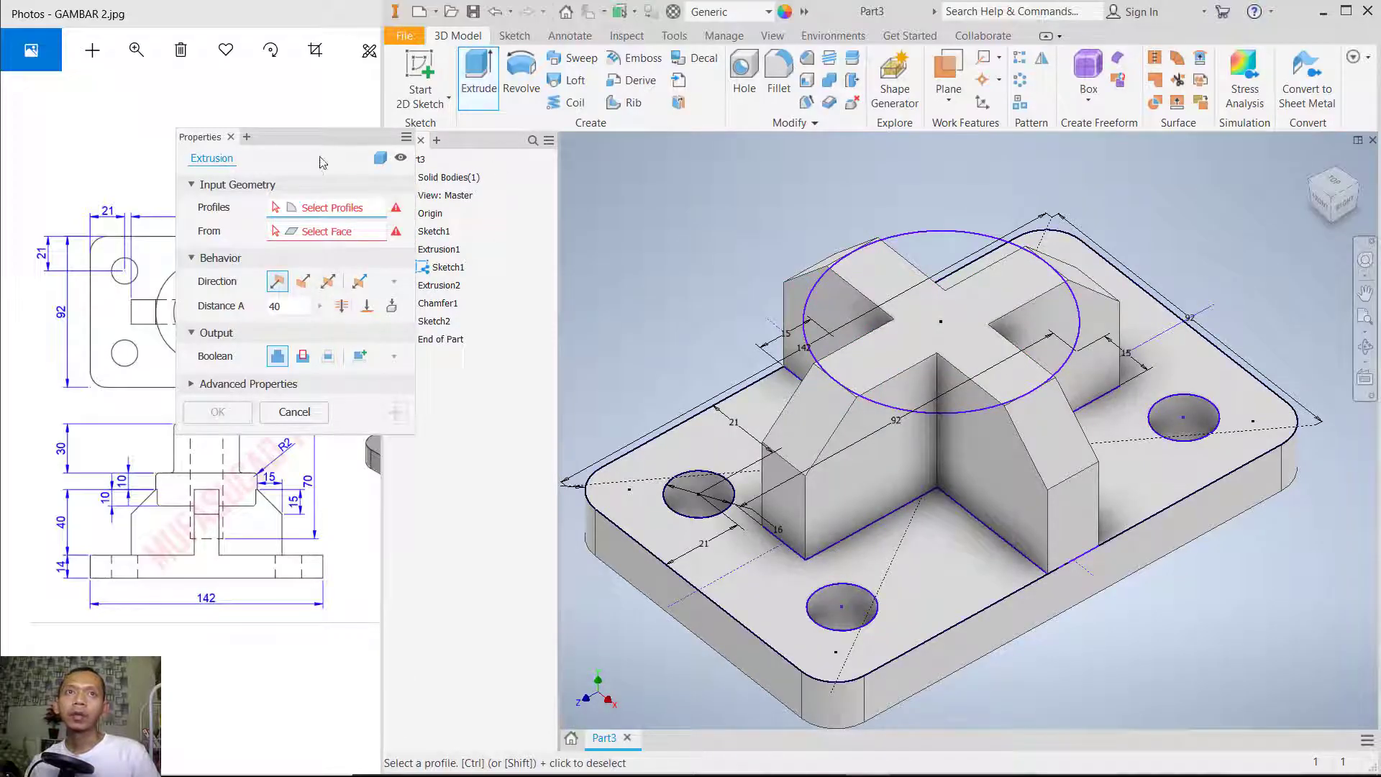
drag(313, 144, 627, 174)
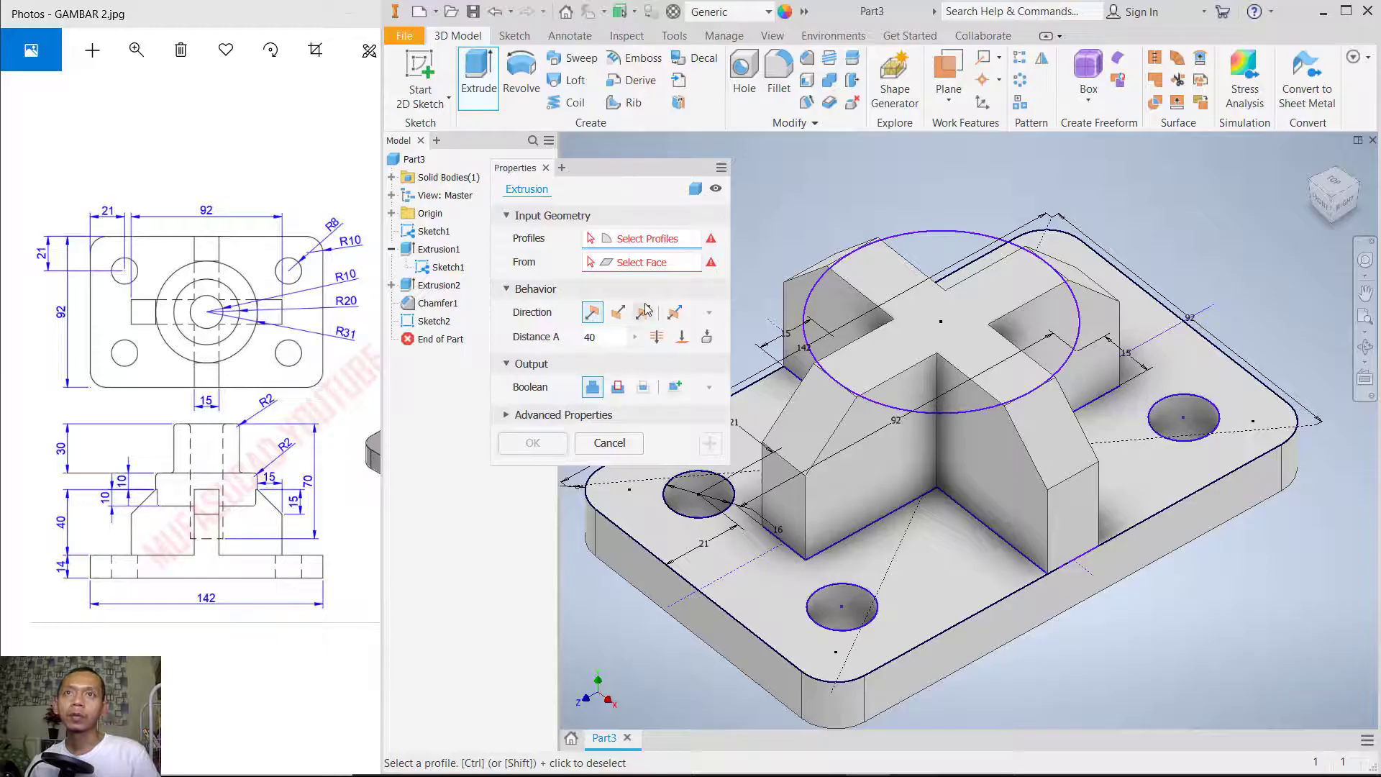
click(643, 314)
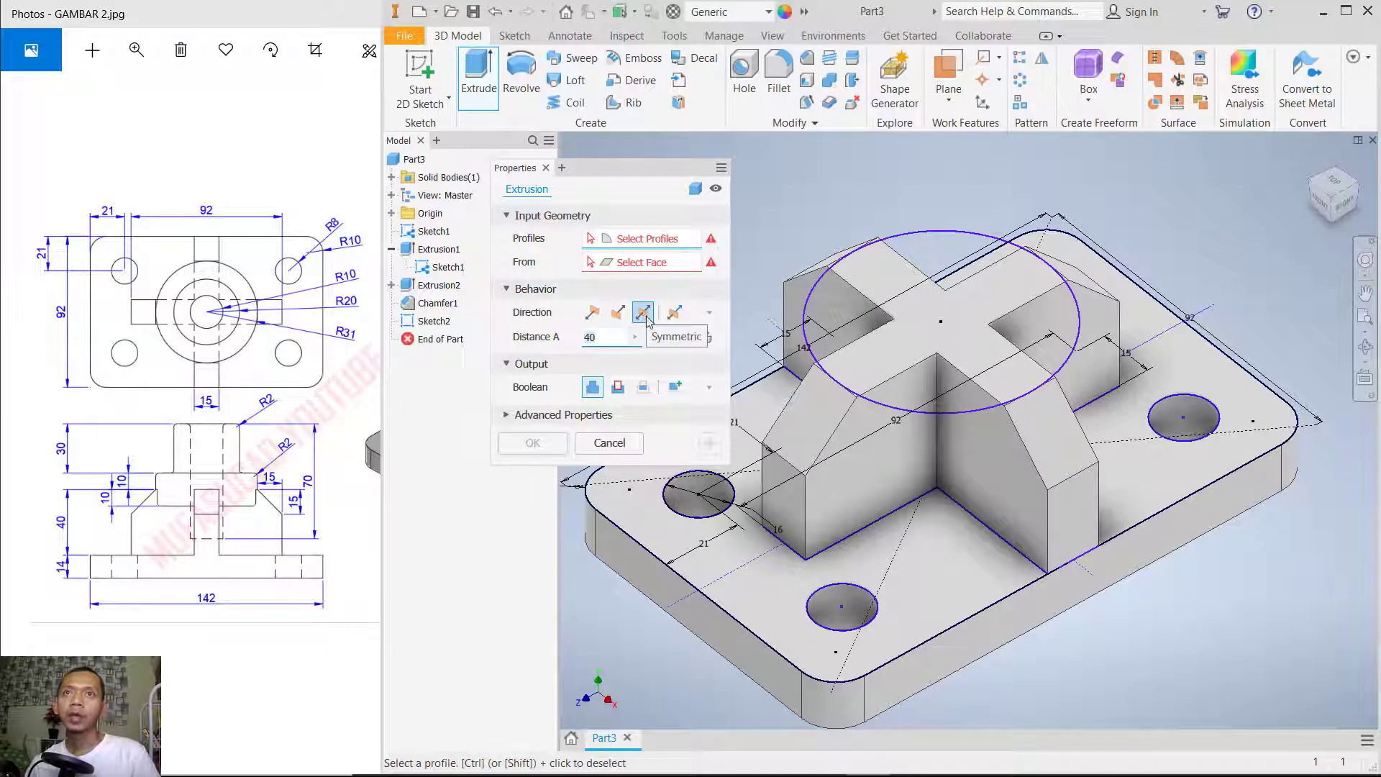
double_click(609, 337)
text(20)
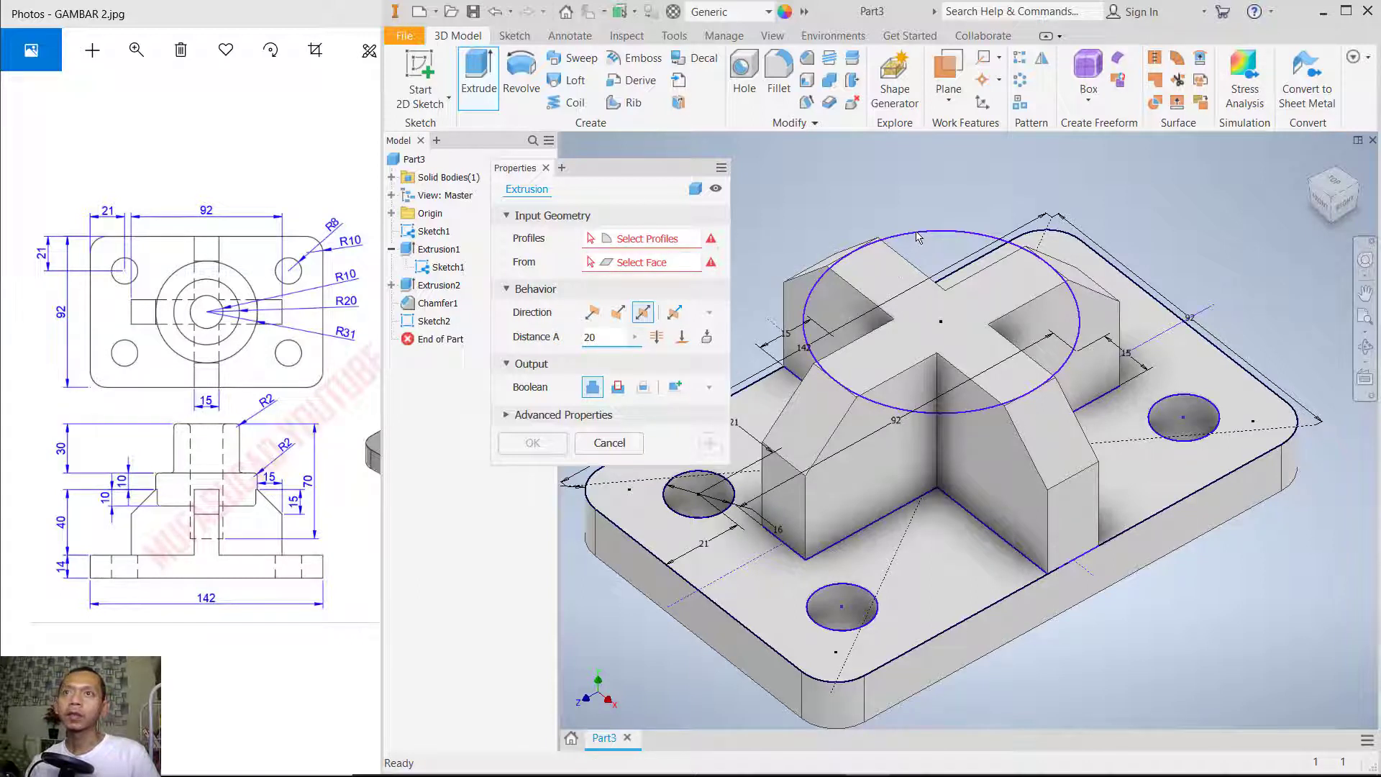
click(1005, 309)
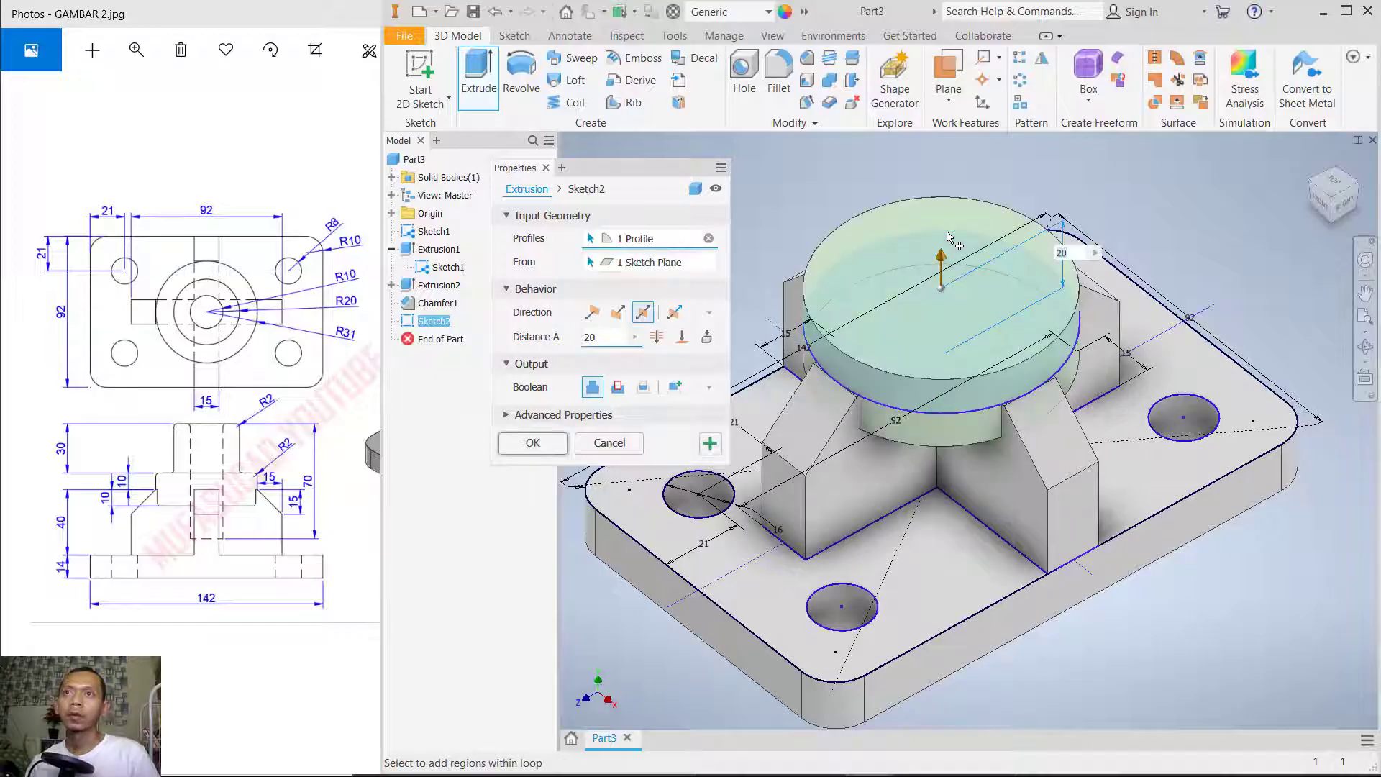
shift+middle_drag(1007, 427, 620, 466)
click(532, 443)
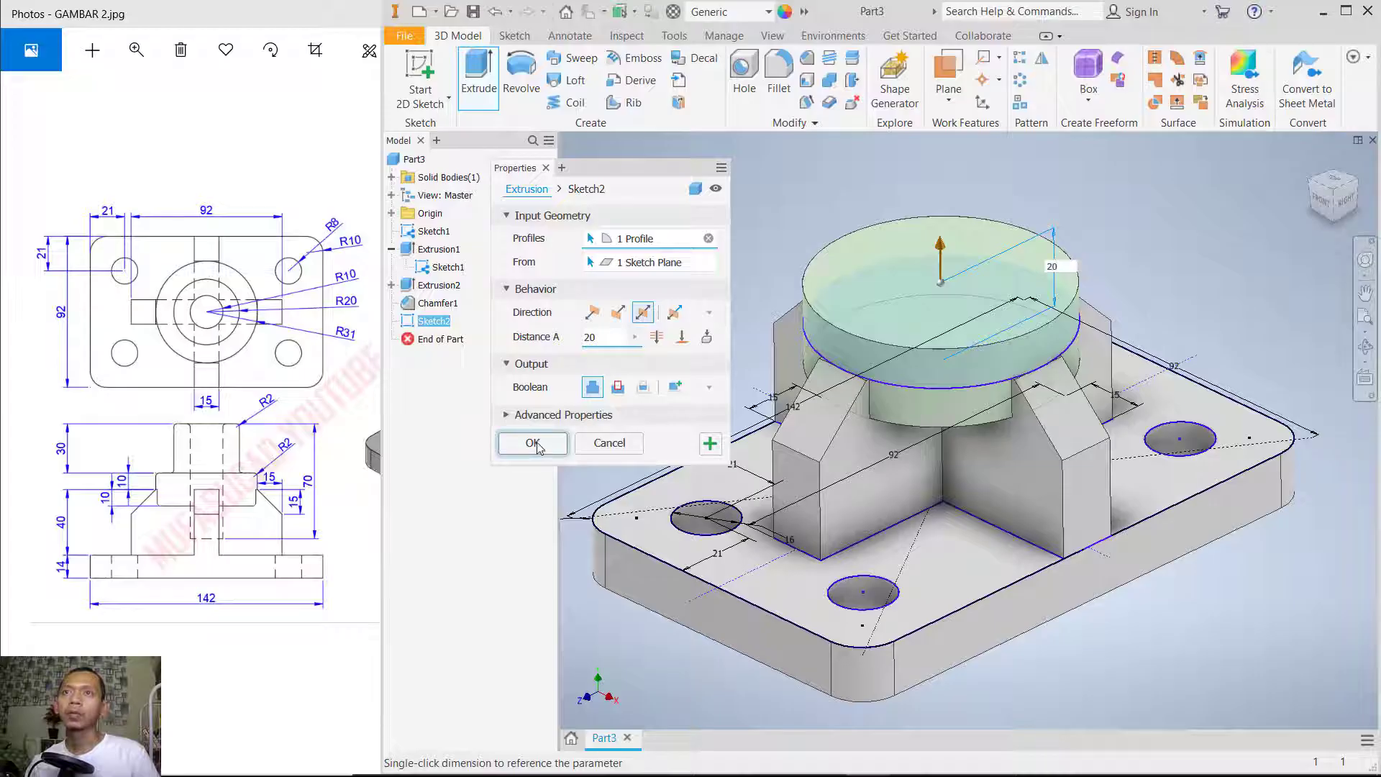
middle_drag(1146, 312, 1114, 371)
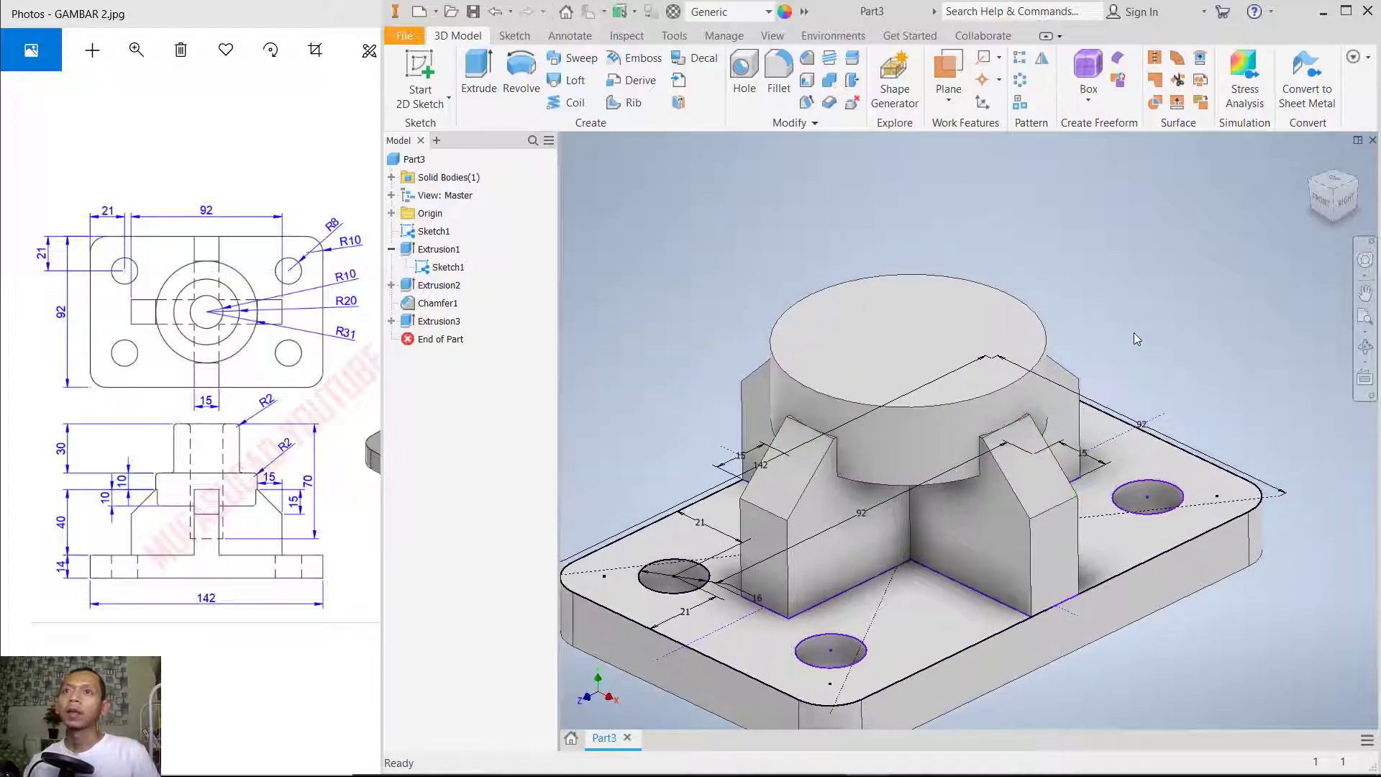
click(948, 320)
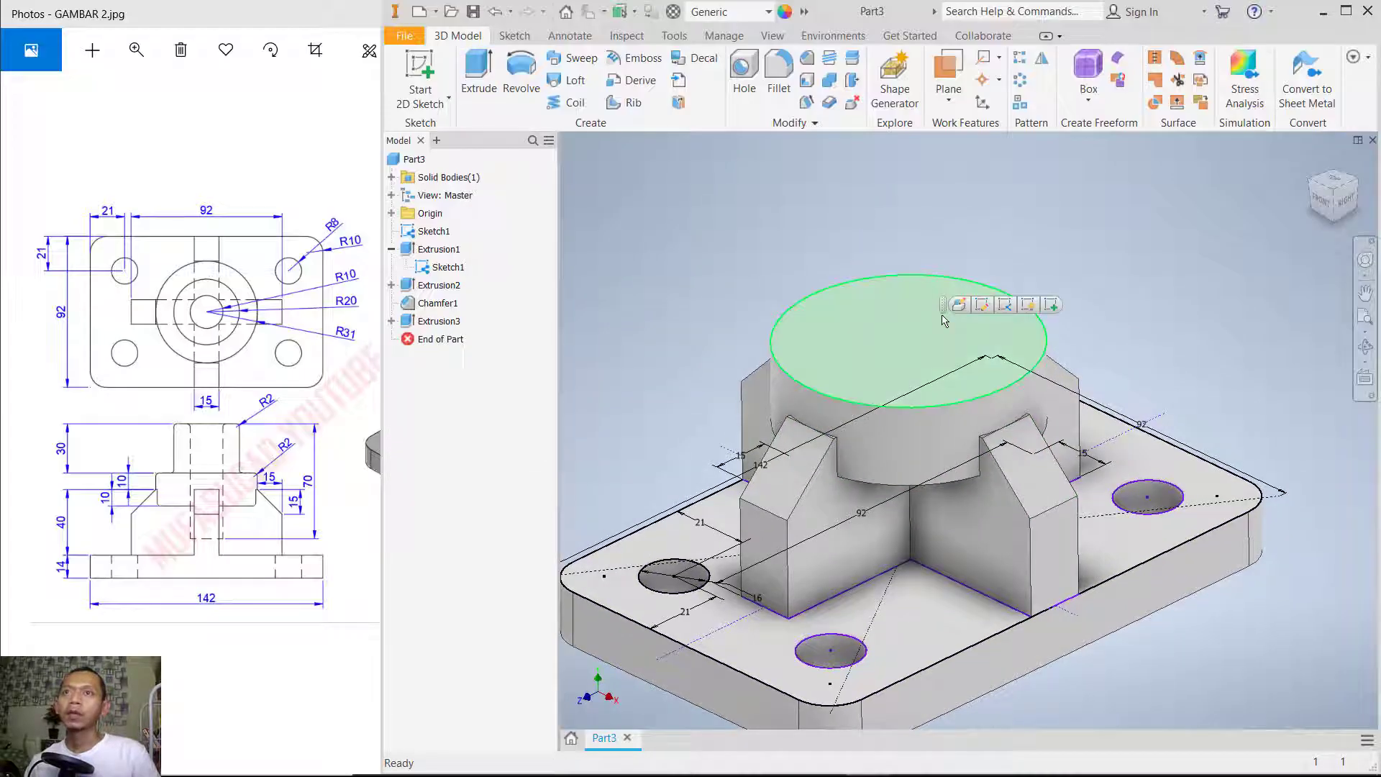
- Sketch a 40 mm circle at the origin on the cylinder's top face
click(420, 76)
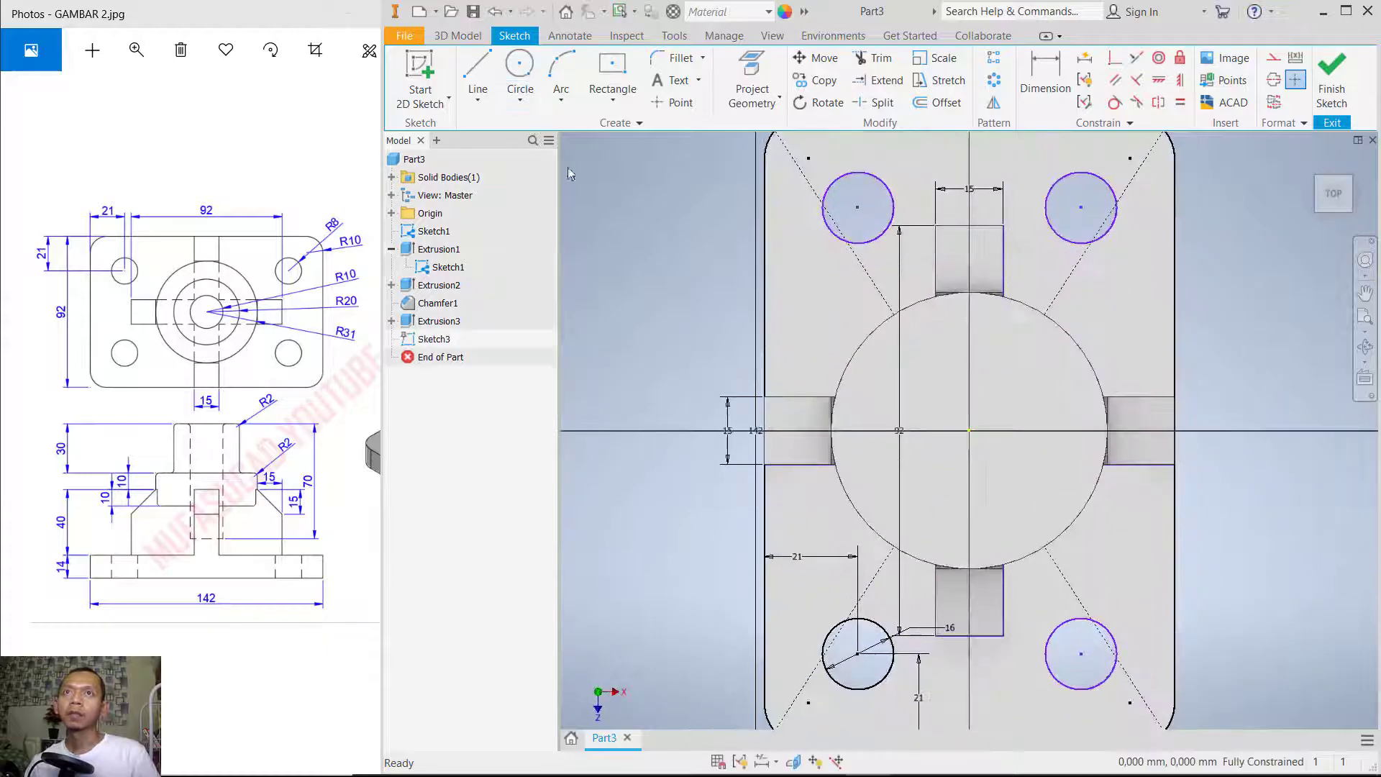
click(519, 70)
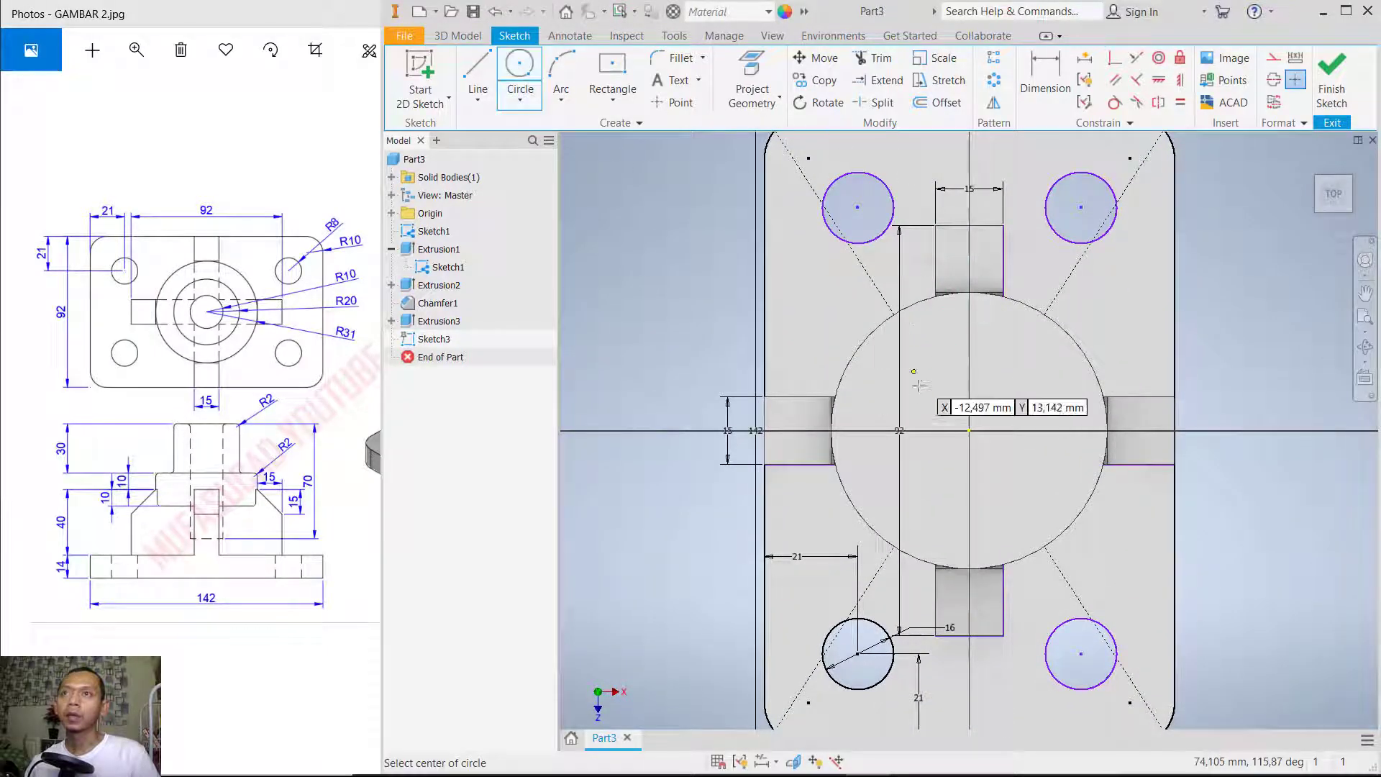
click(969, 430)
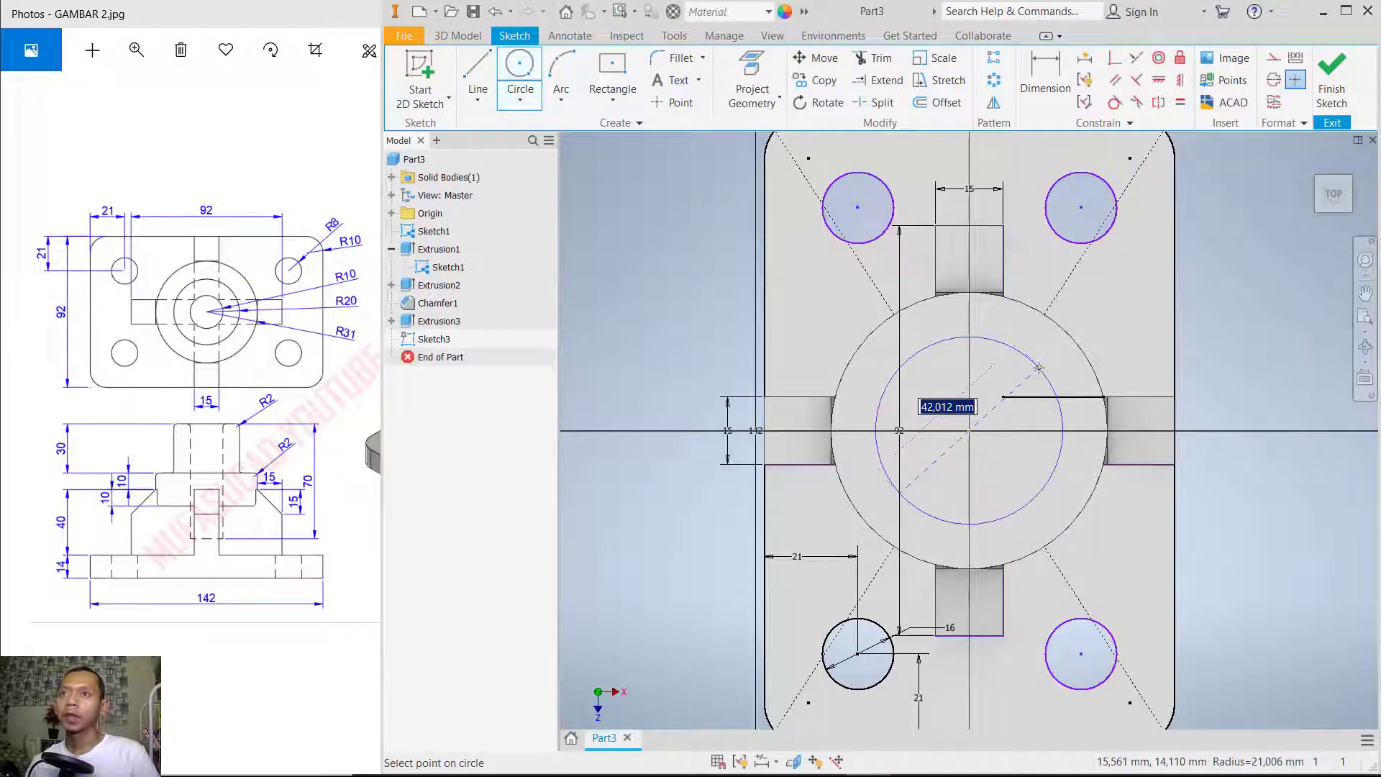
text(40)
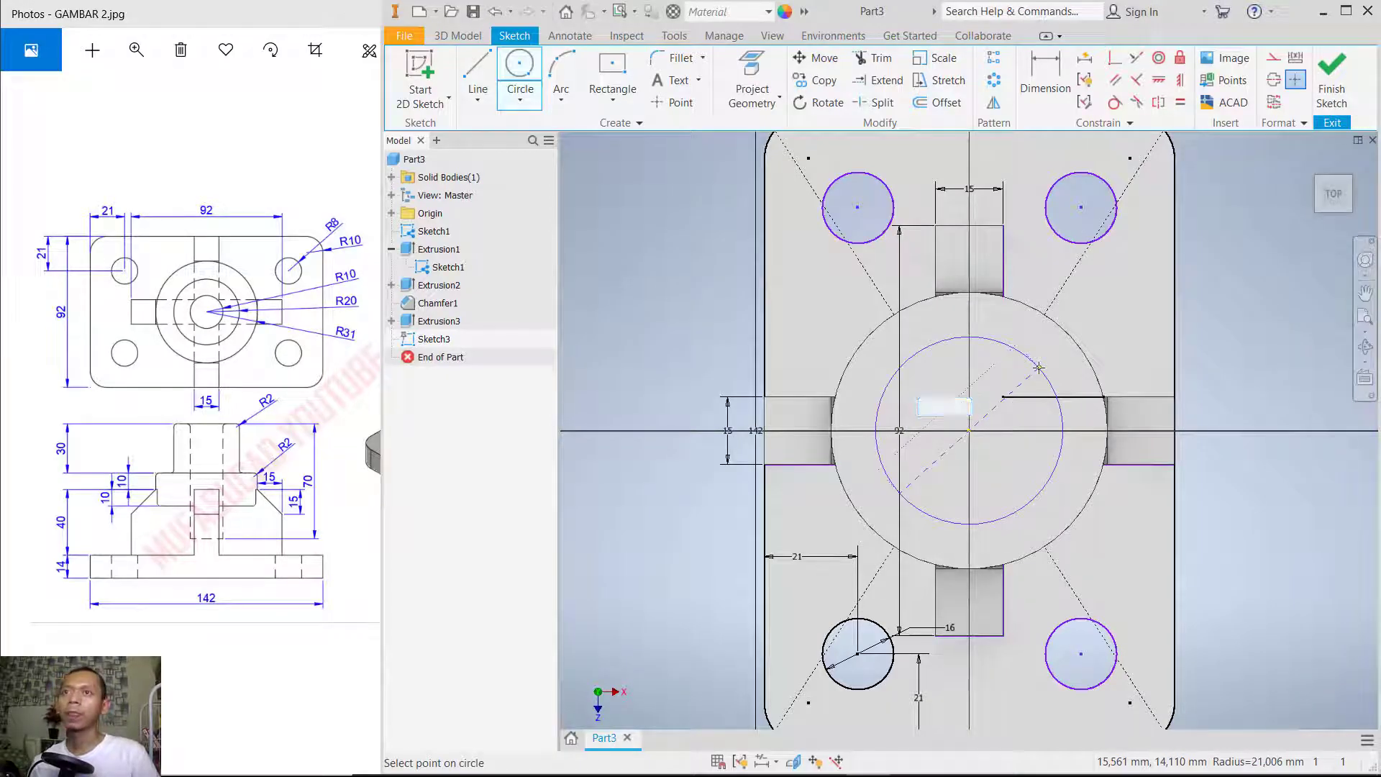
key(Return)
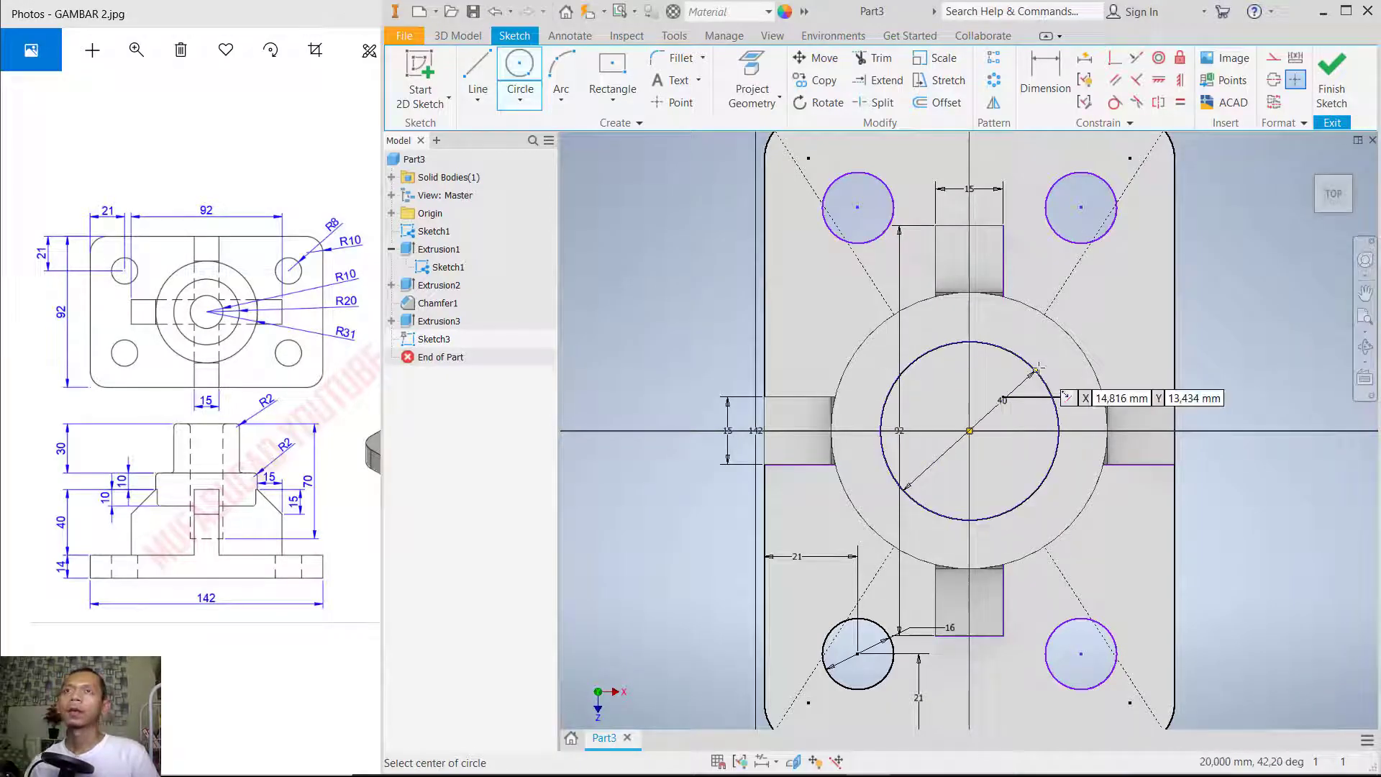
click(1331, 79)
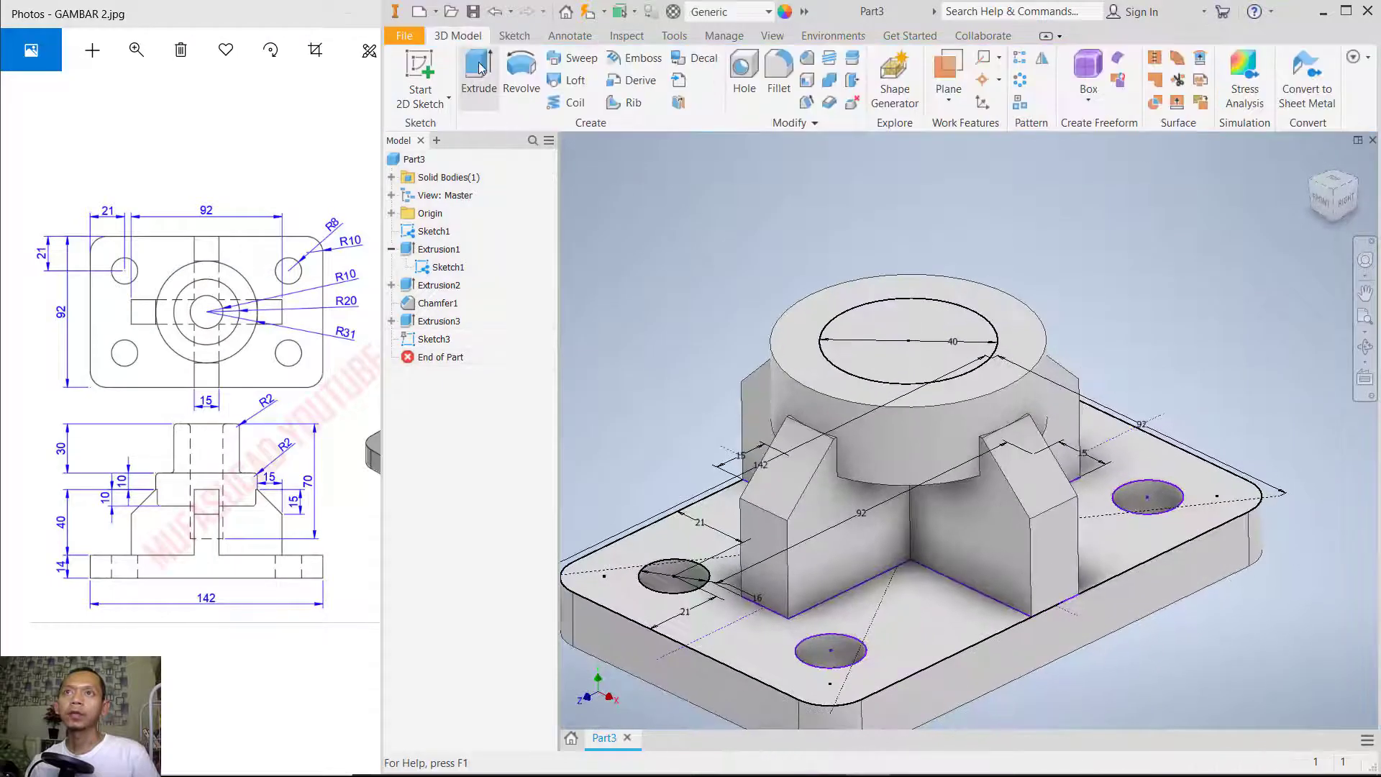
- Extrude the 40 mm circle 30 mm upward into a second cylinder
click(478, 71)
click(912, 332)
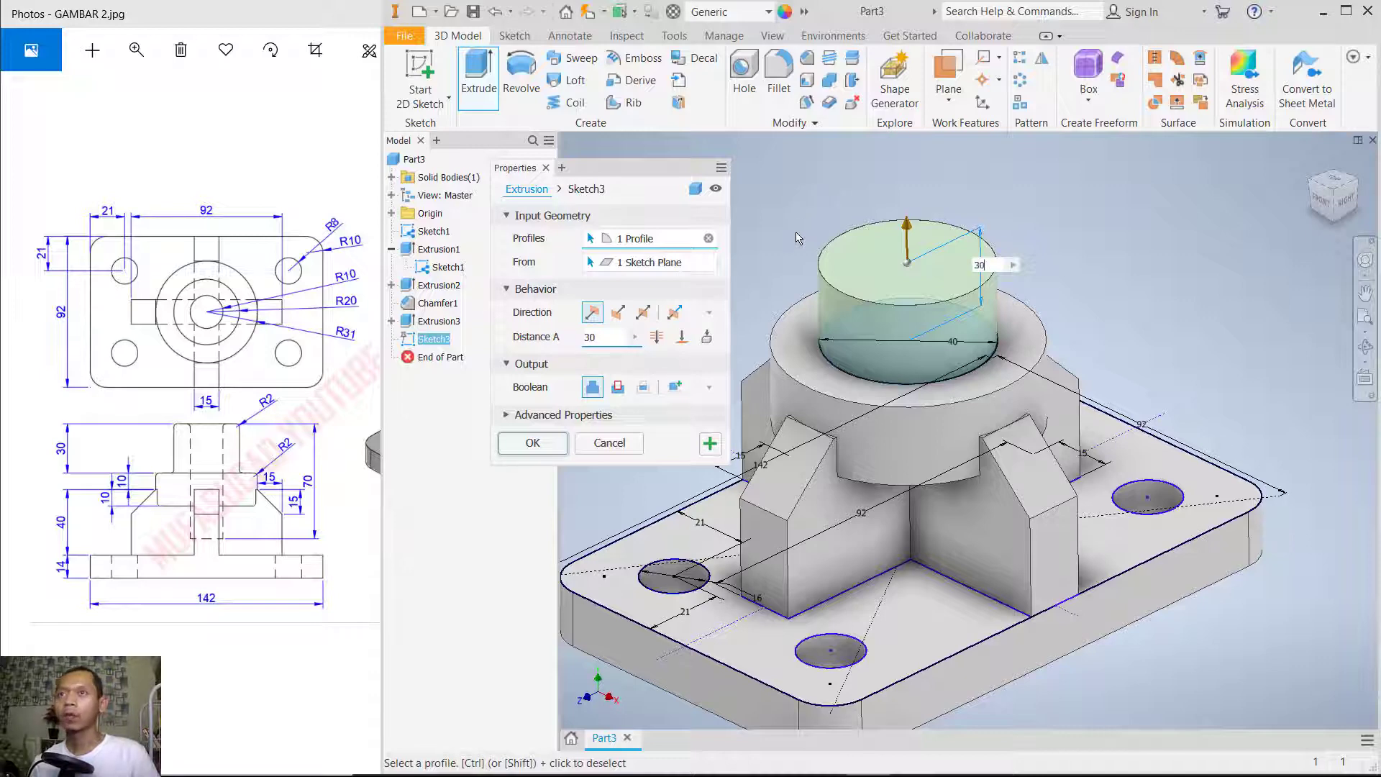
key(Return)
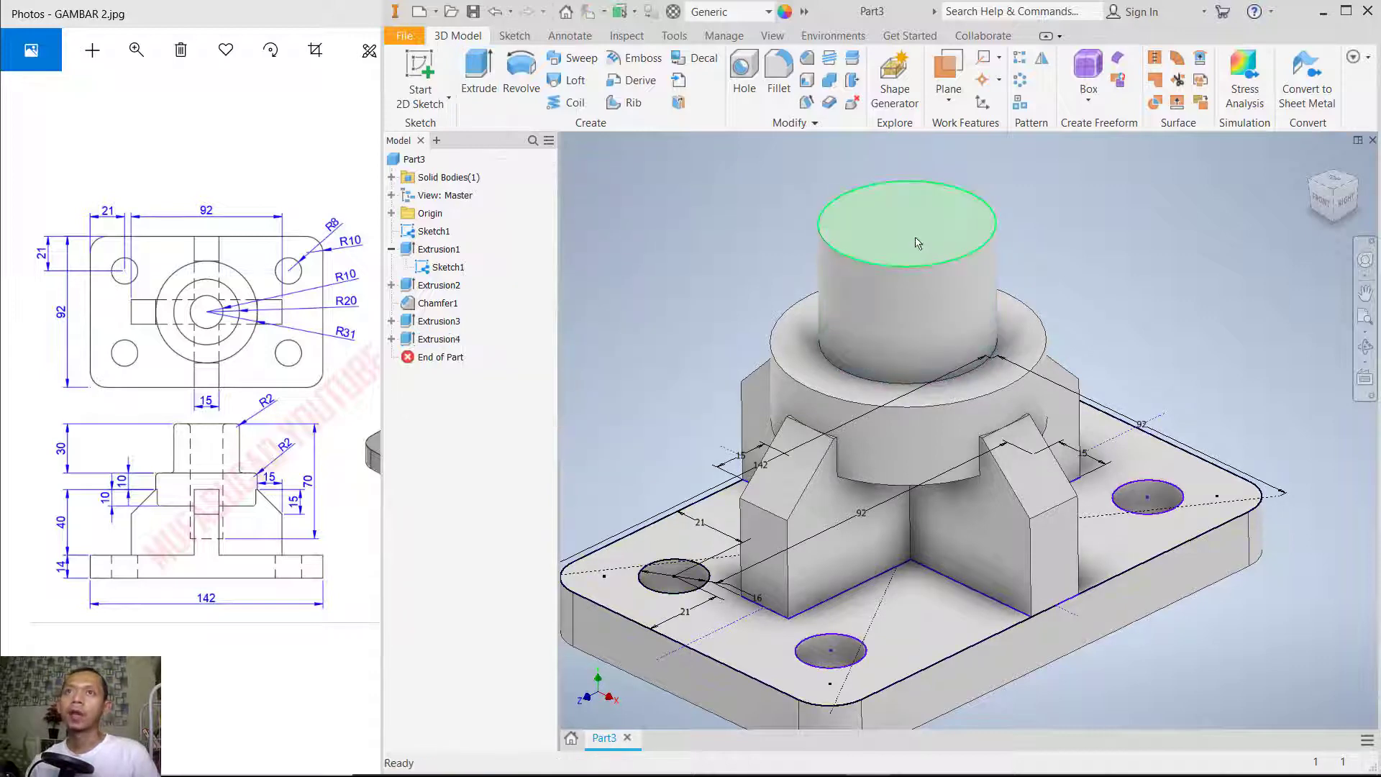
click(910, 219)
- Sketch a 20 mm circle at the origin on the top cylinder's face
click(446, 69)
click(521, 69)
click(969, 430)
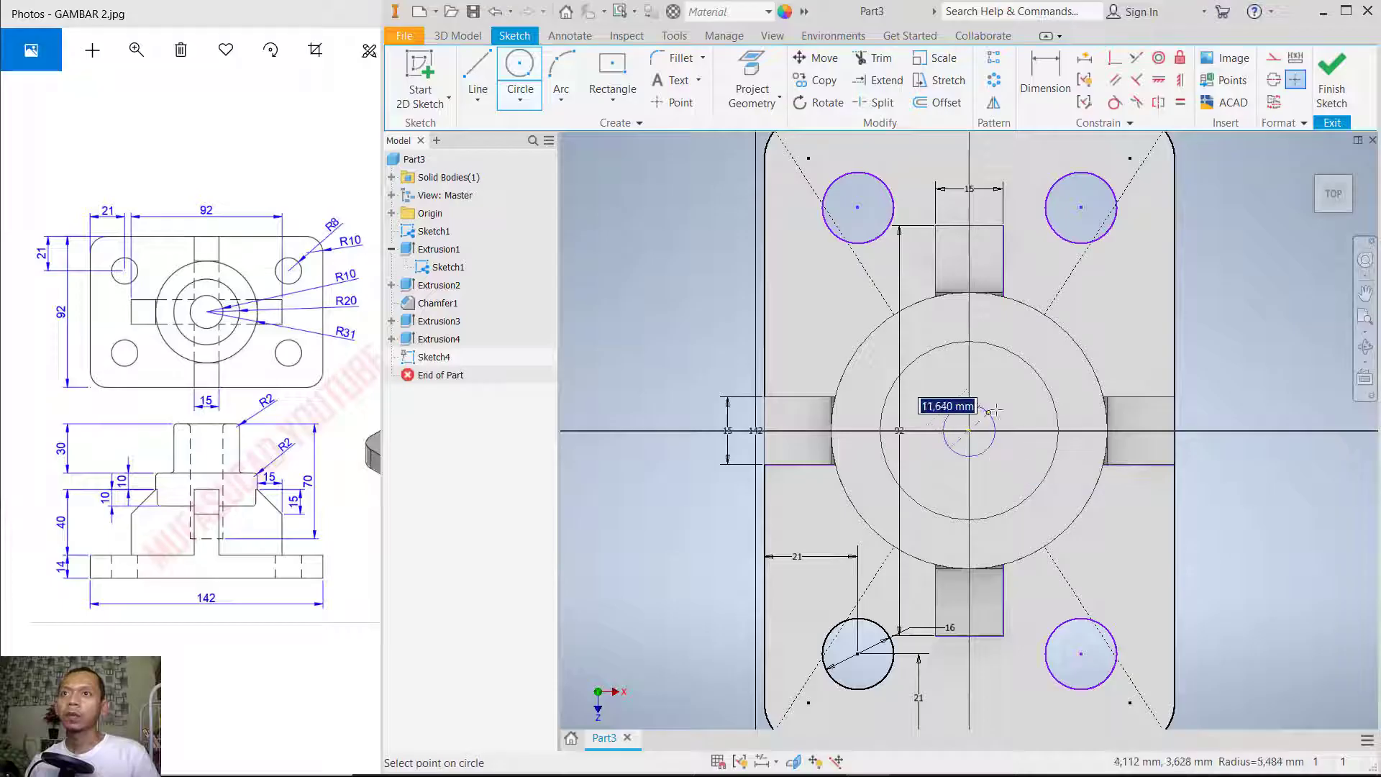
text(20)
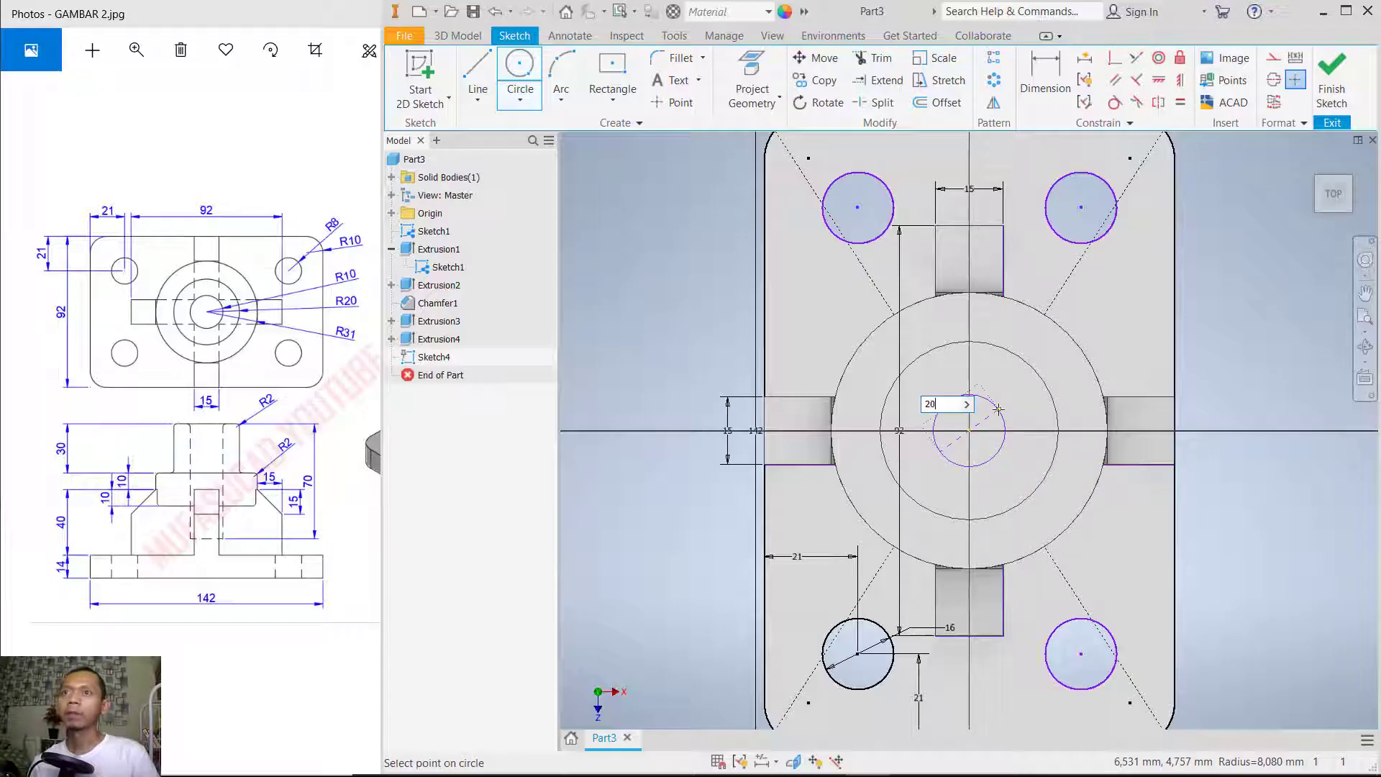
key(Return)
shift+middle_drag(1222, 187, 1116, 224)
- Cut the 20 mm circle 70 mm downward through the stacked cylinders
key(e)
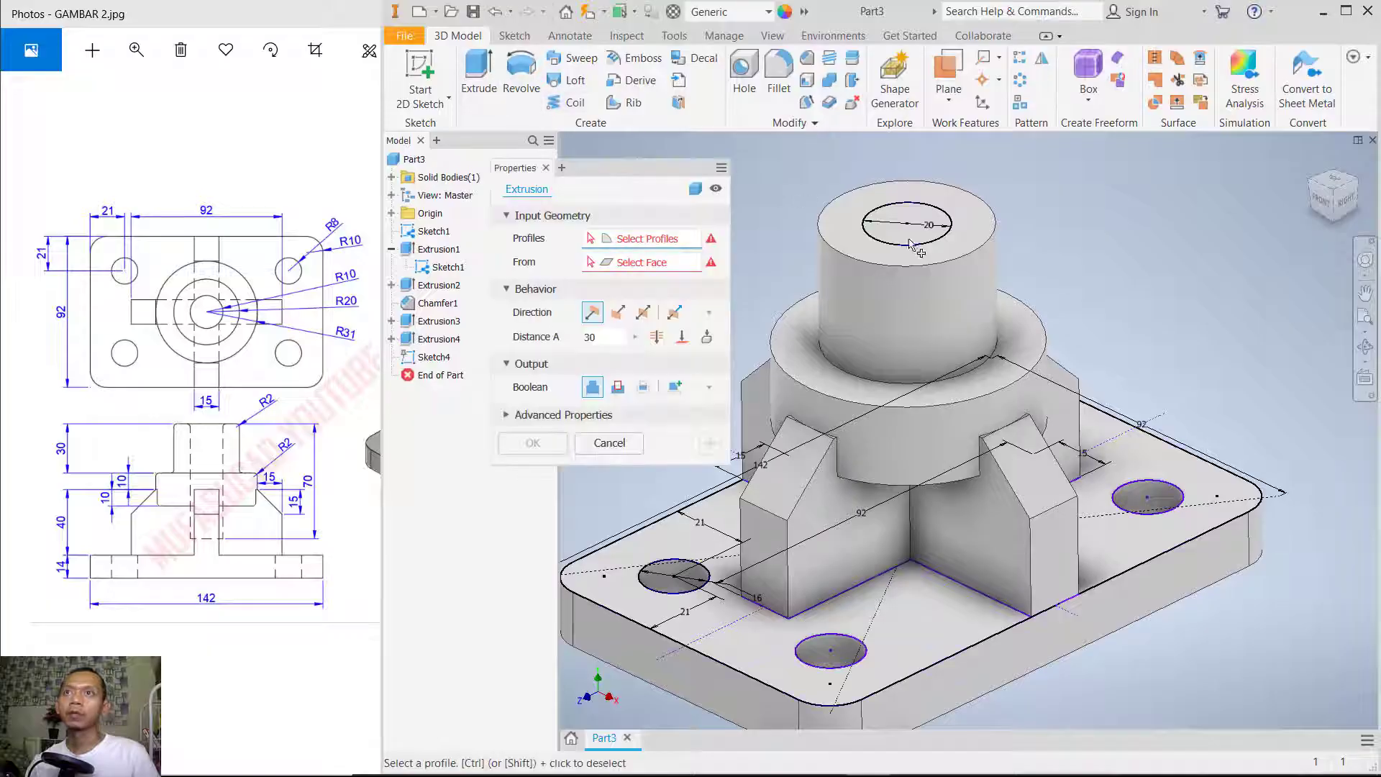
click(911, 240)
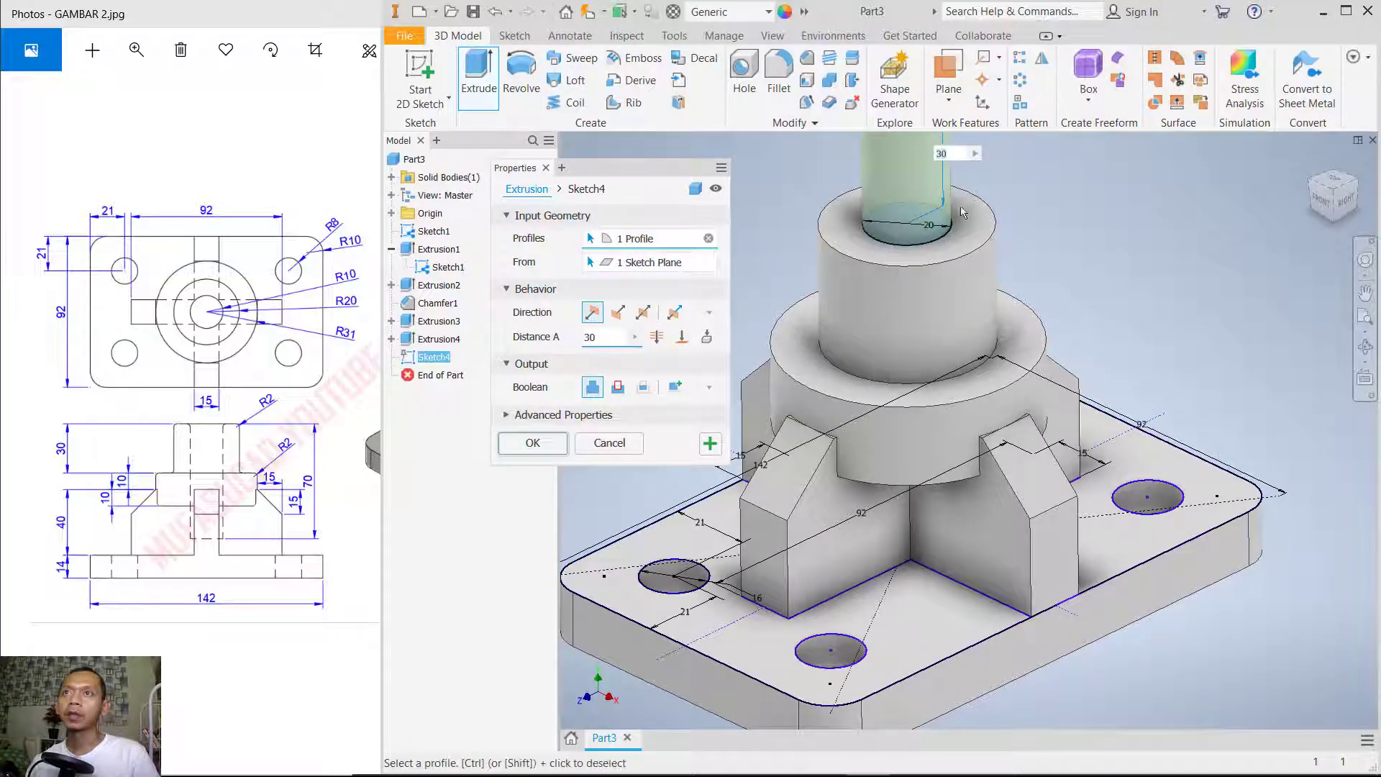
scroll(985, 230, down, 2)
scroll(985, 230, down, 3)
drag(964, 155, 964, 251)
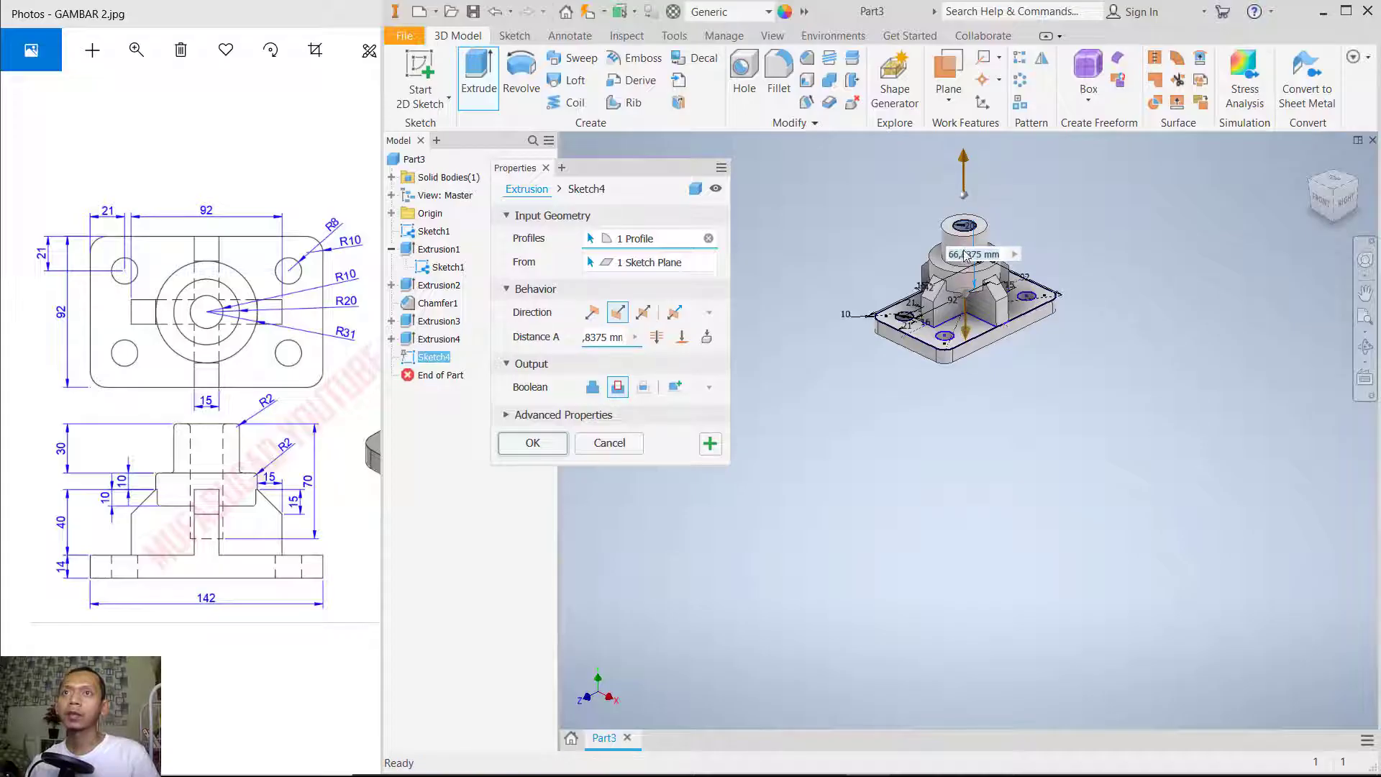
text(70)
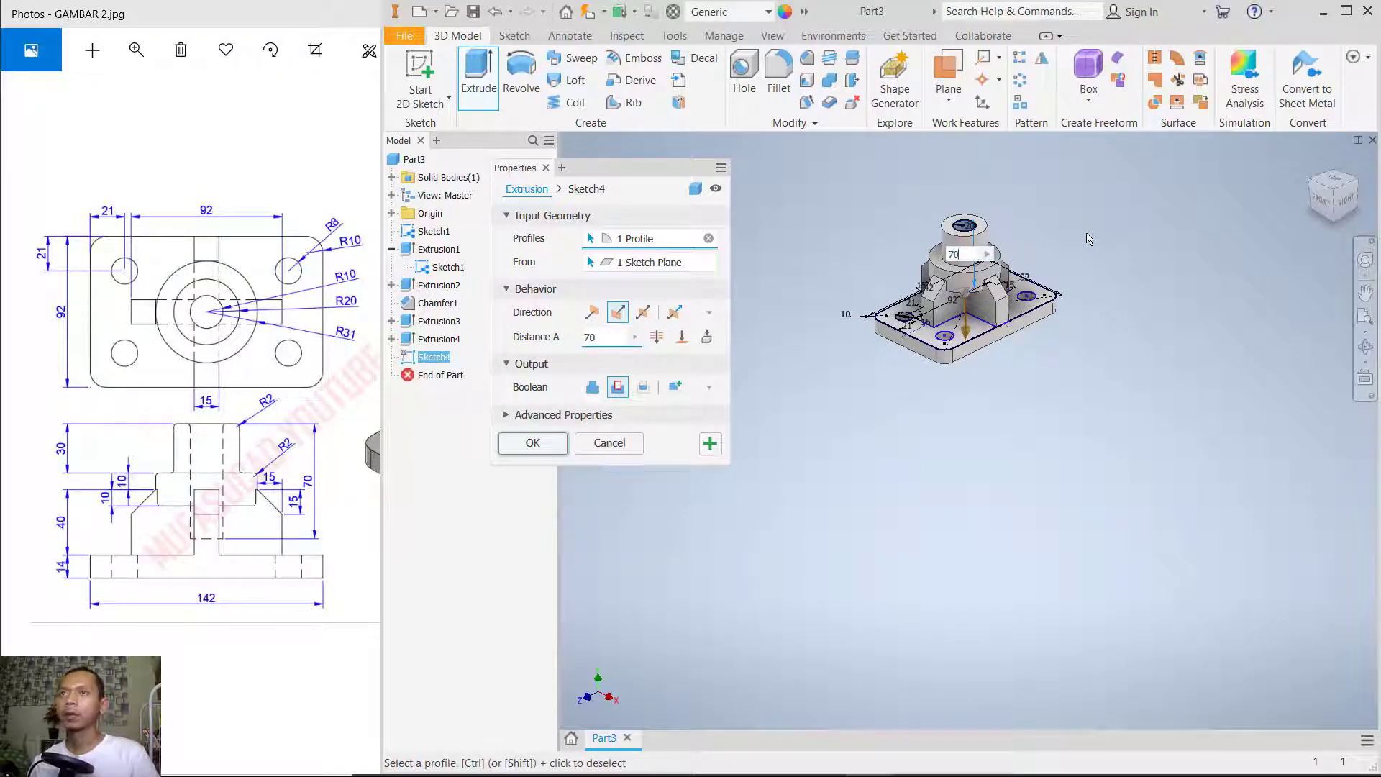
key(Return)
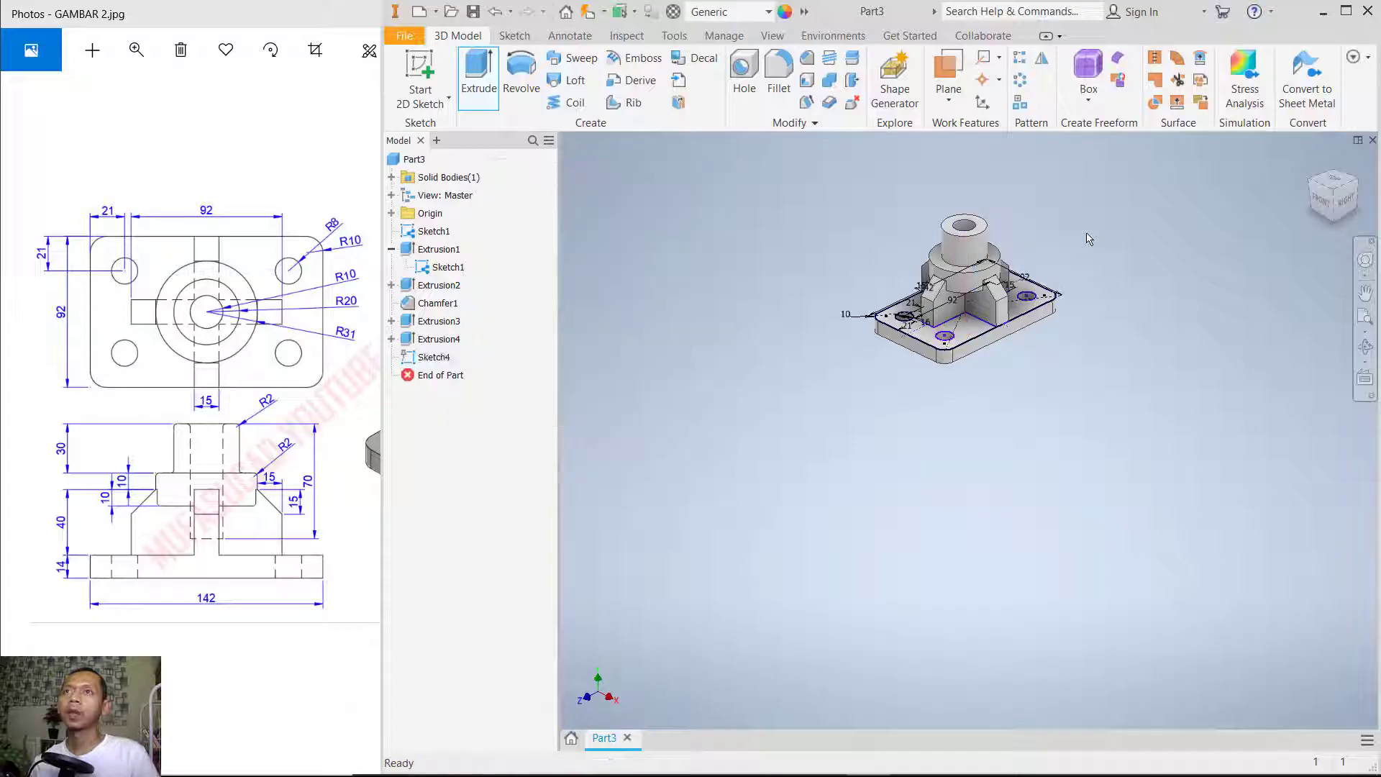
scroll(1080, 230, down, 1)
scroll(964, 226, up, 2)
scroll(964, 224, up, 2)
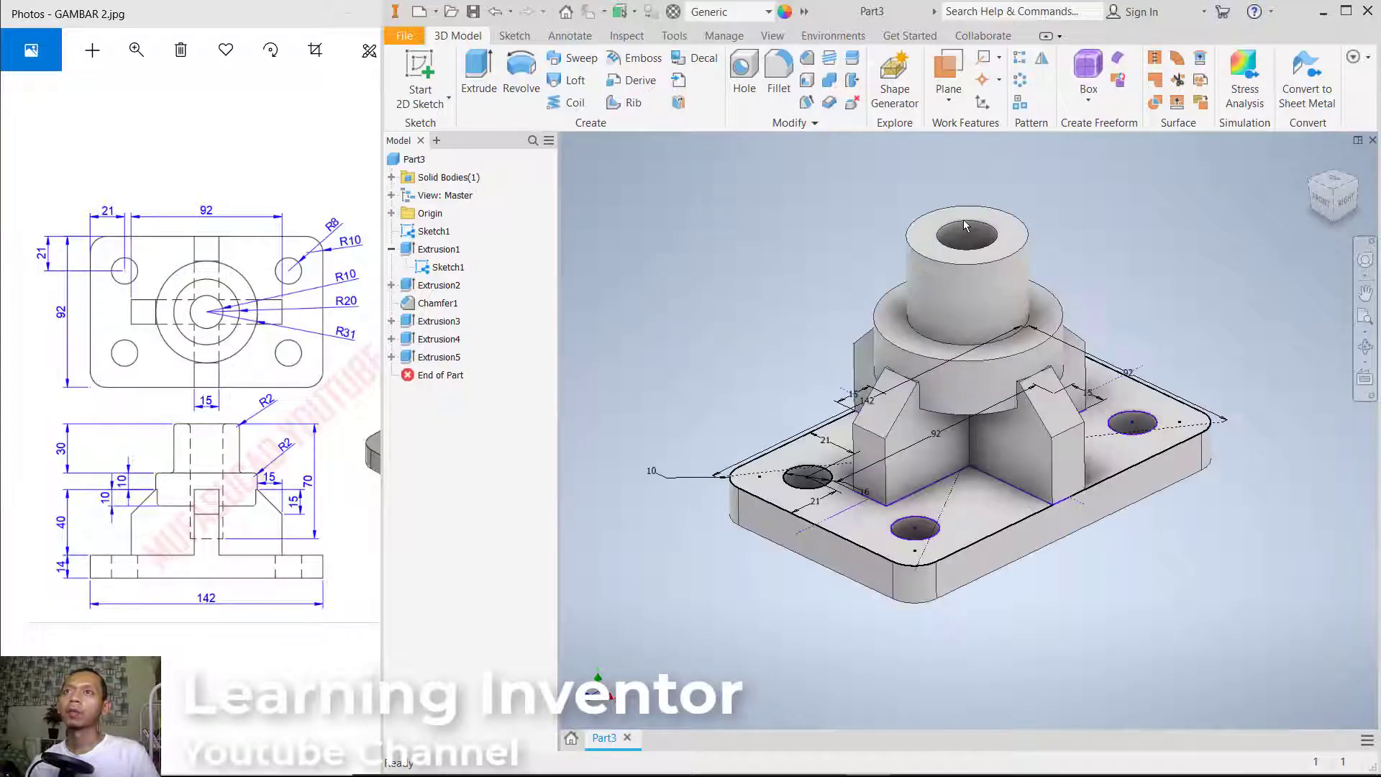
scroll(1125, 302, down, 1)
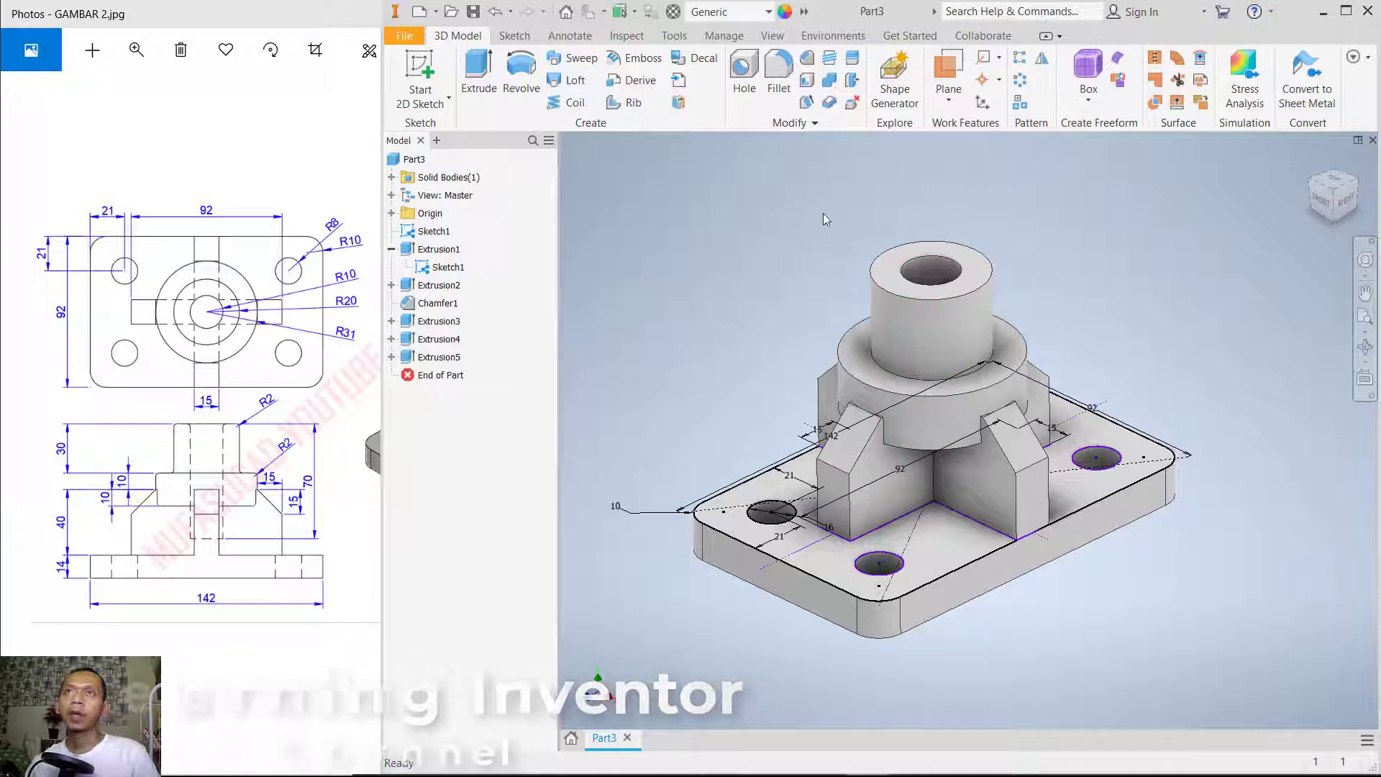
- Add 2 mm fillets to eight cylinder and boss edges as Fillet1
click(772, 70)
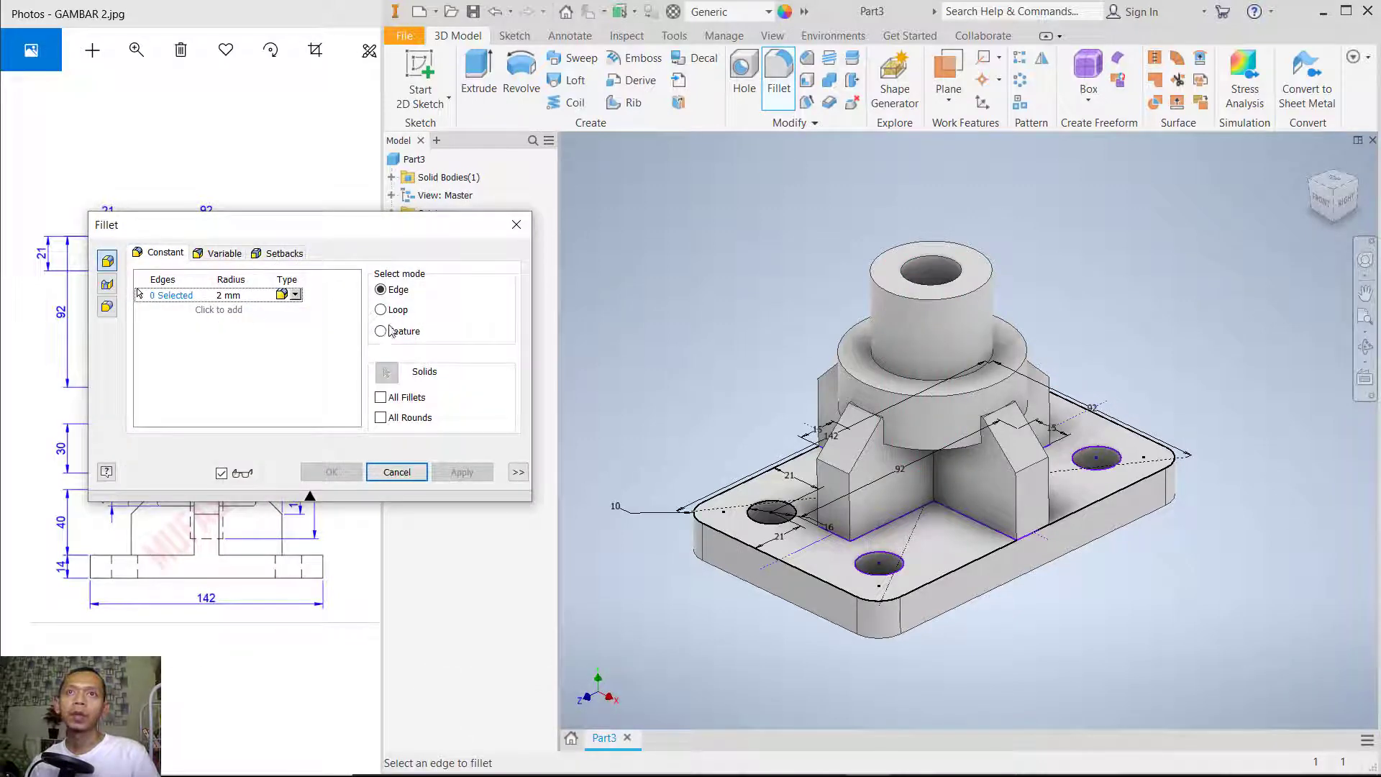
click(975, 297)
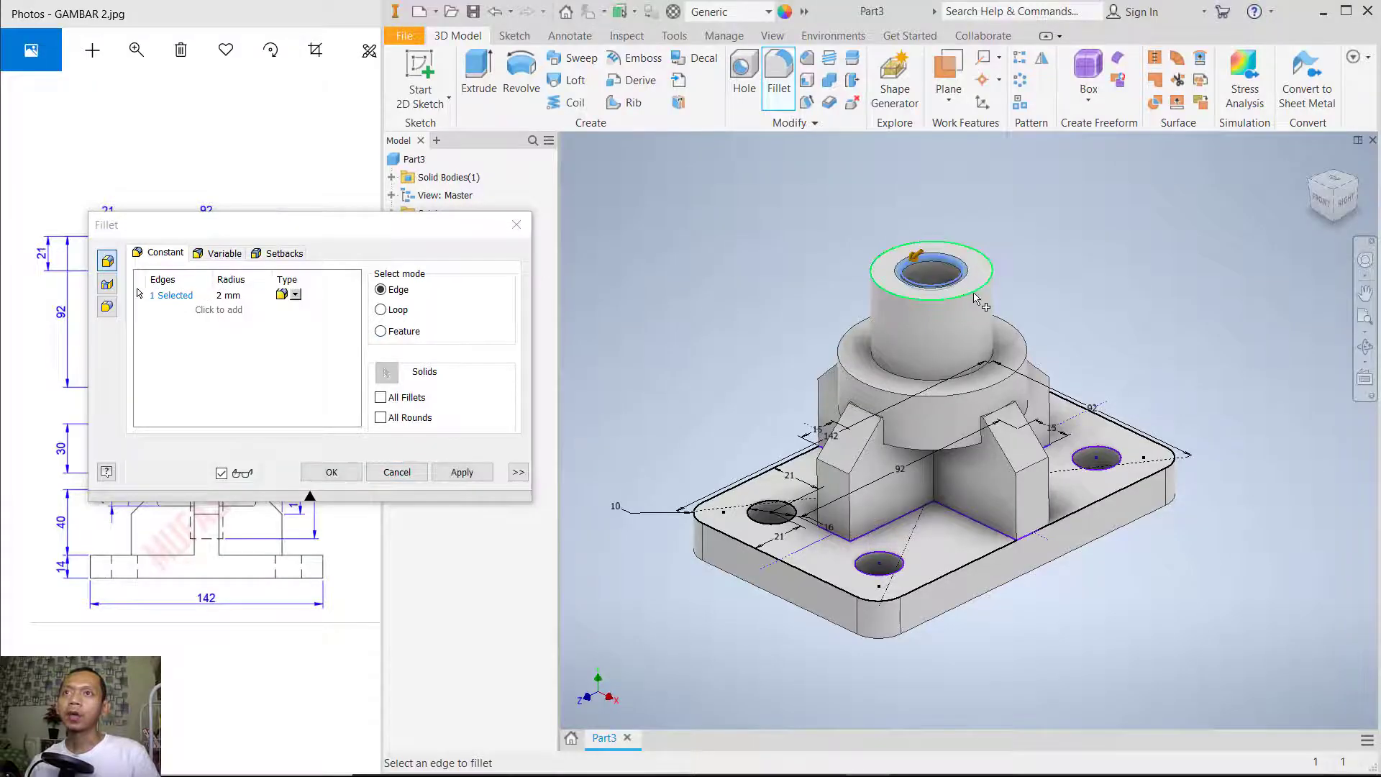
click(984, 371)
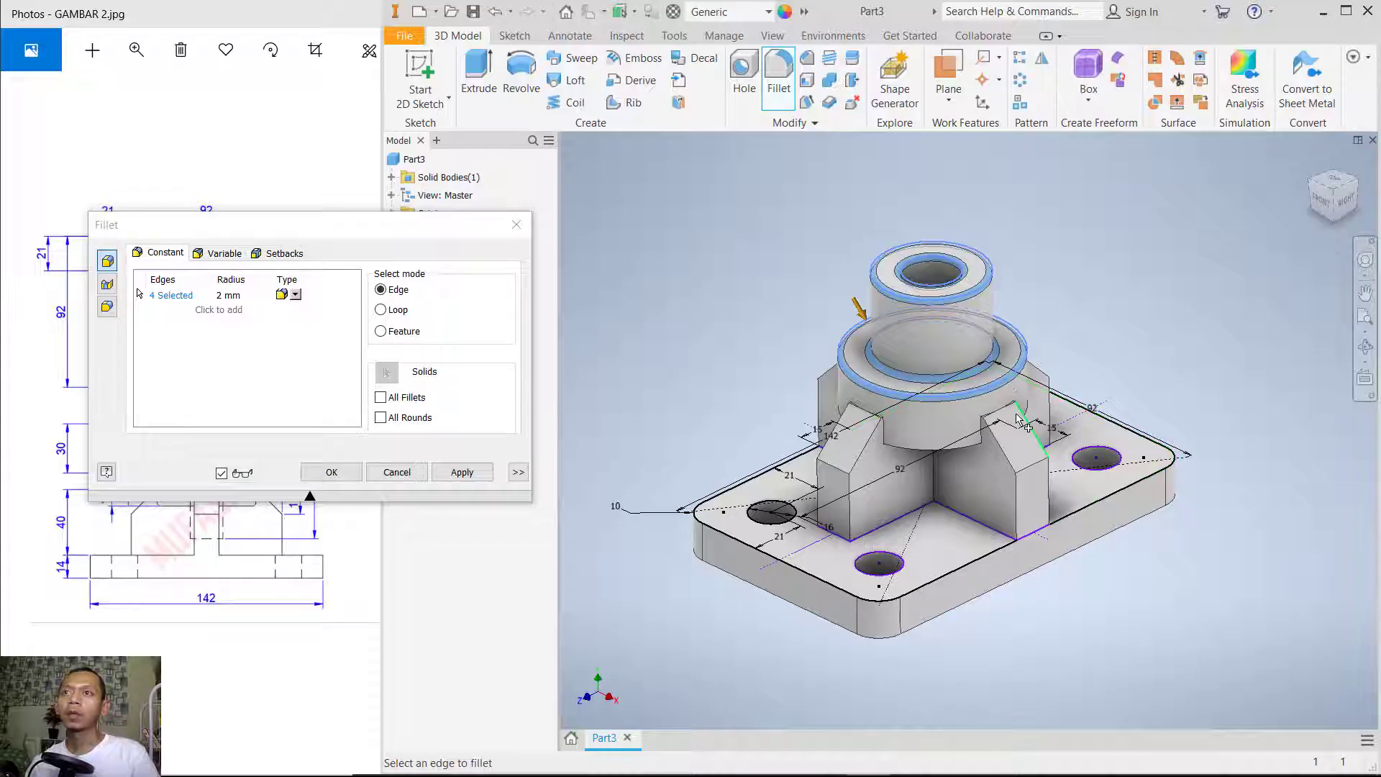
click(938, 450)
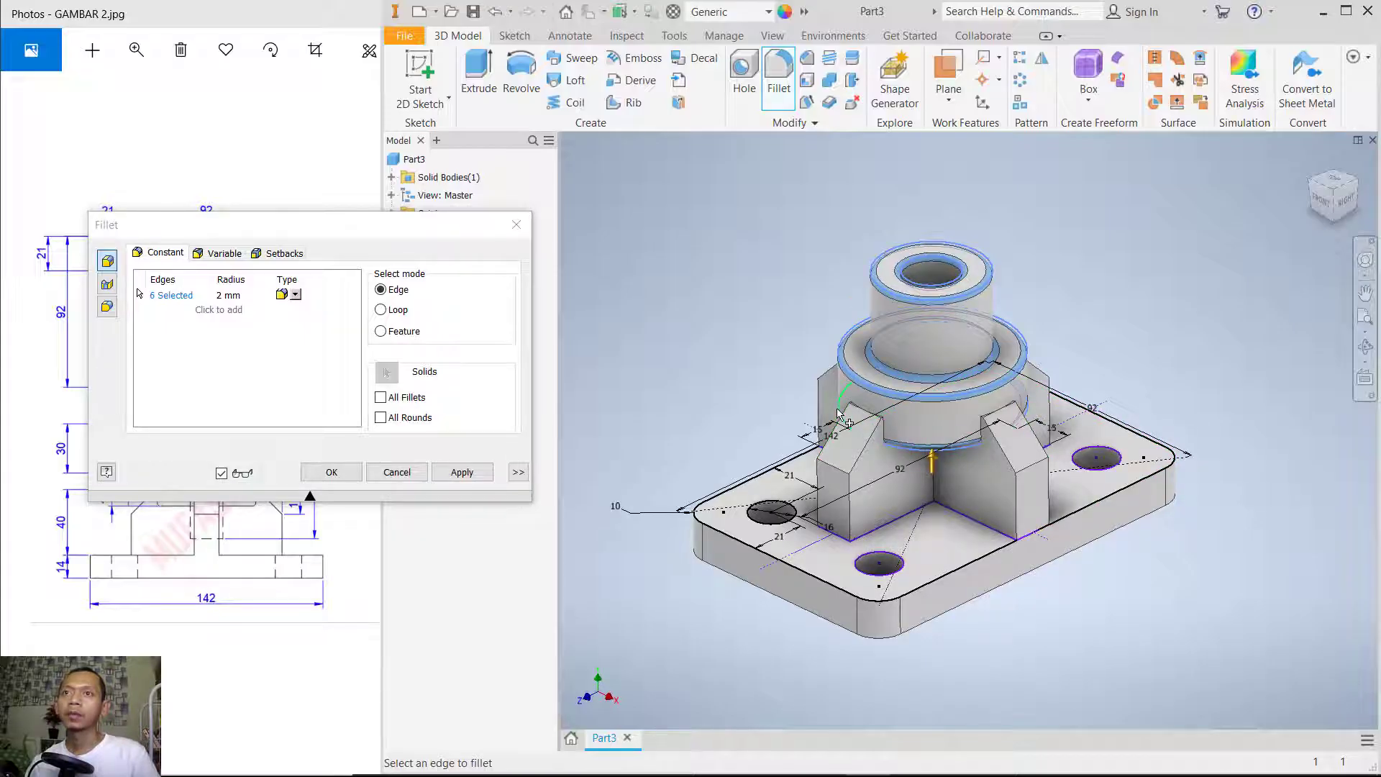
shift+middle_drag(824, 460, 883, 439)
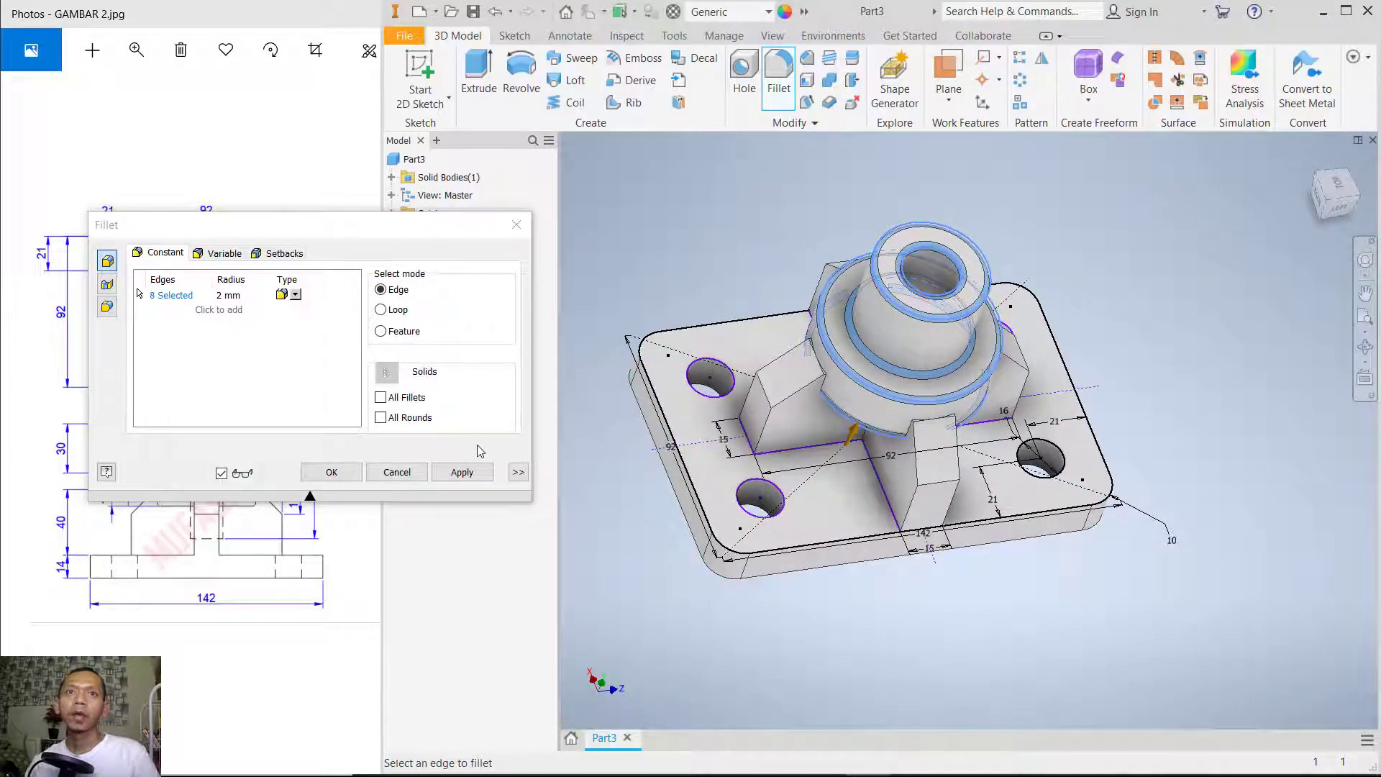
click(466, 474)
click(396, 472)
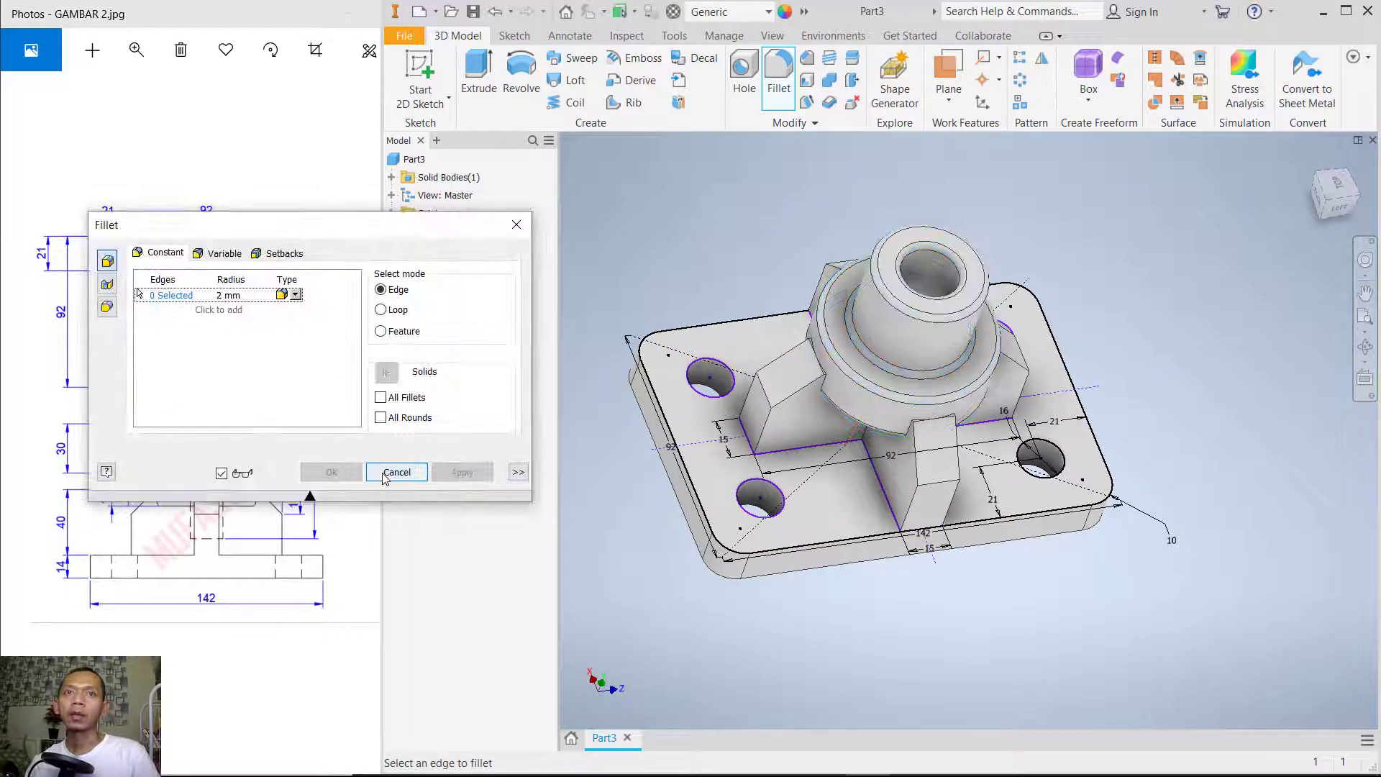
- Check the part from several ViewCube views, then turn off Sketch1's visibility
click(1327, 205)
click(1329, 201)
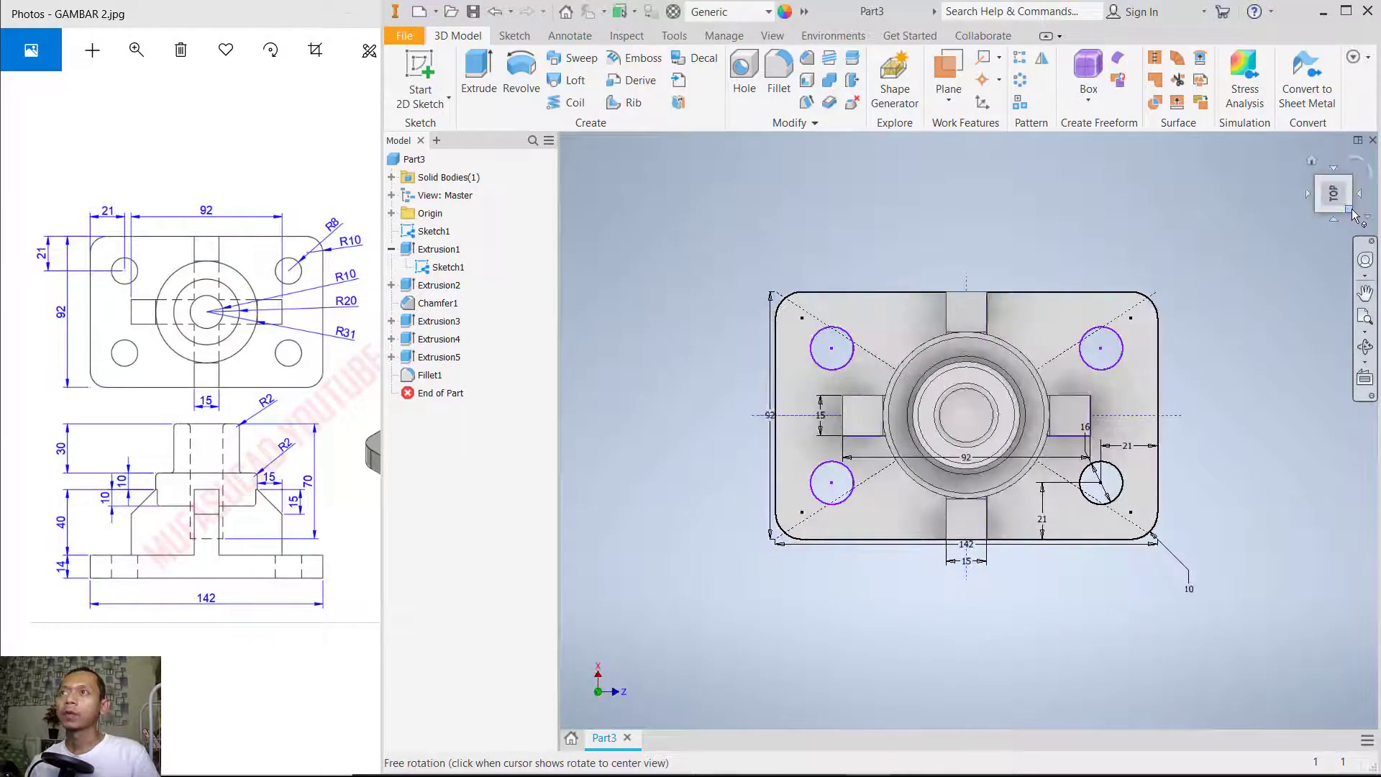
click(1349, 212)
click(1332, 215)
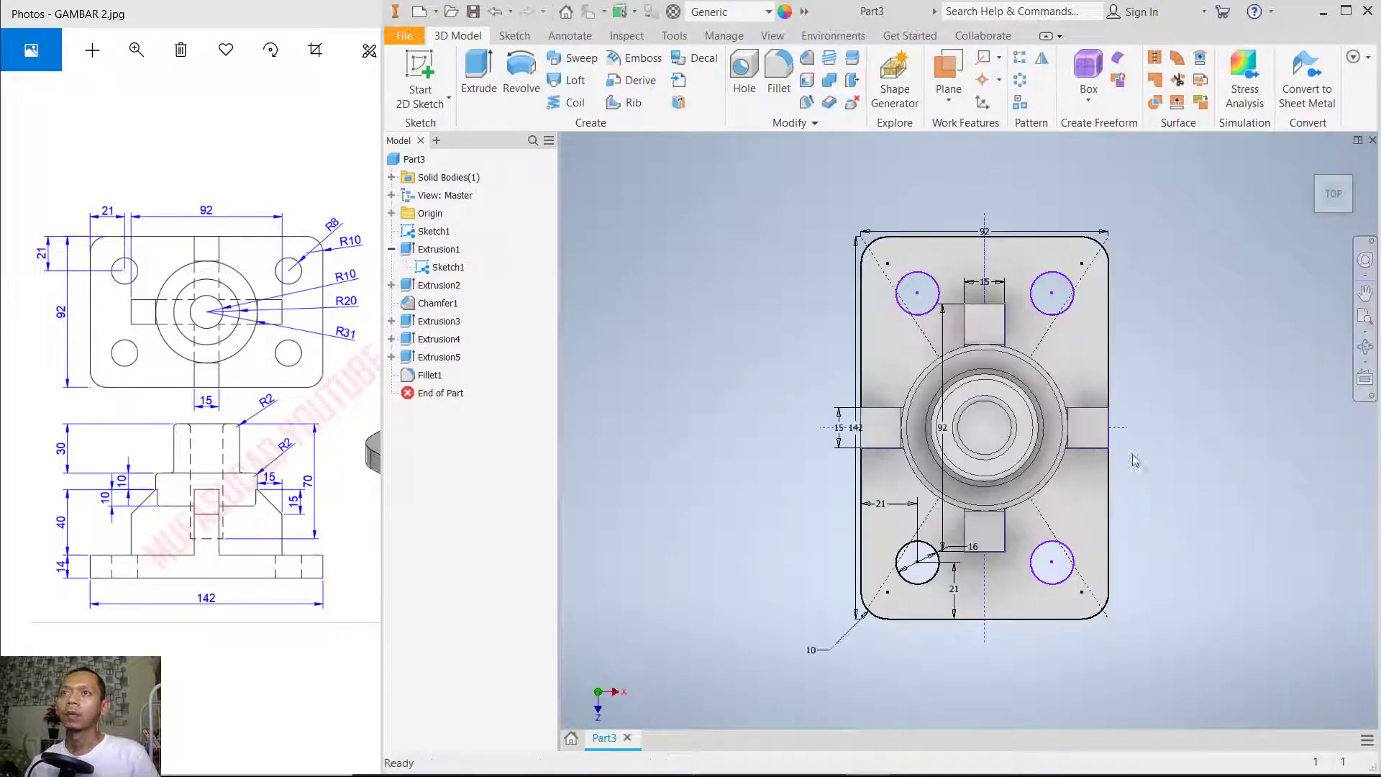
shift+middle_drag(1132, 368, 1146, 410)
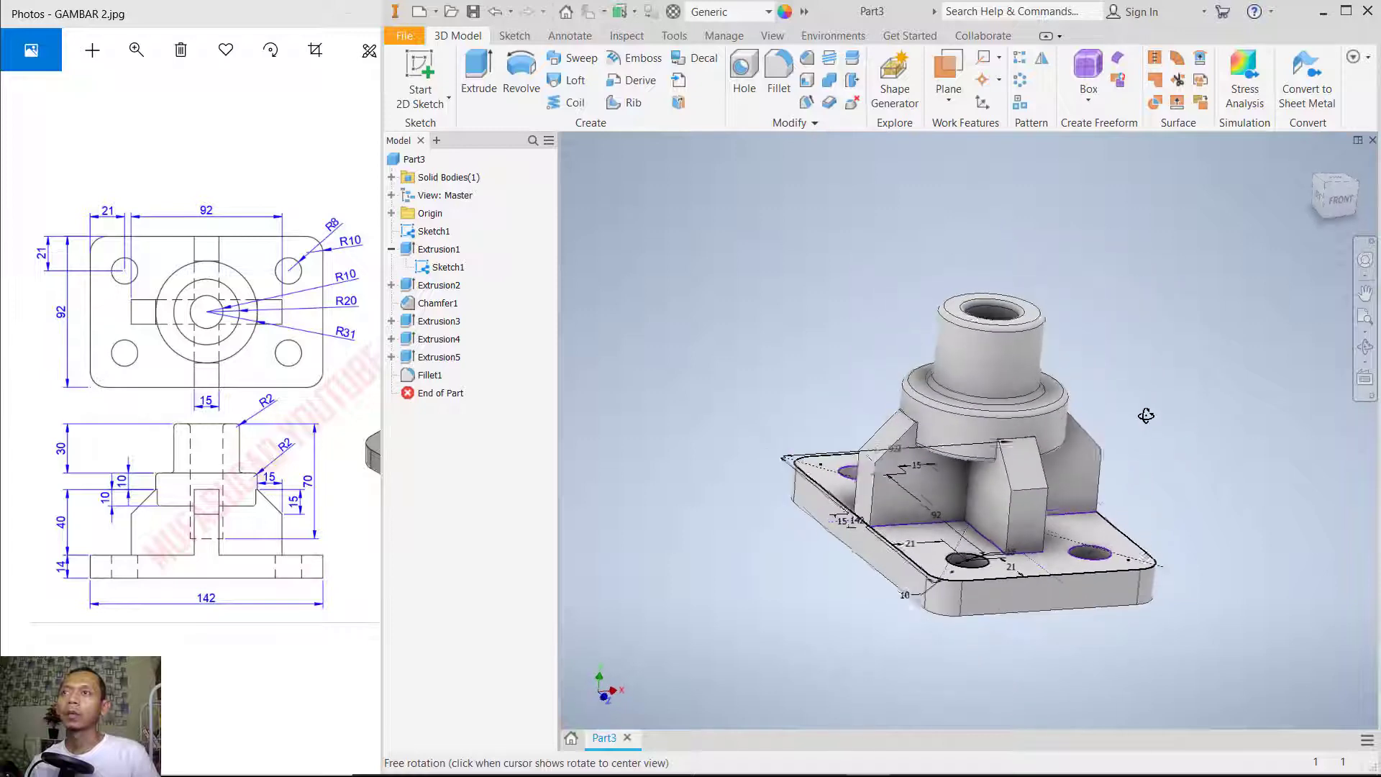
click(1325, 188)
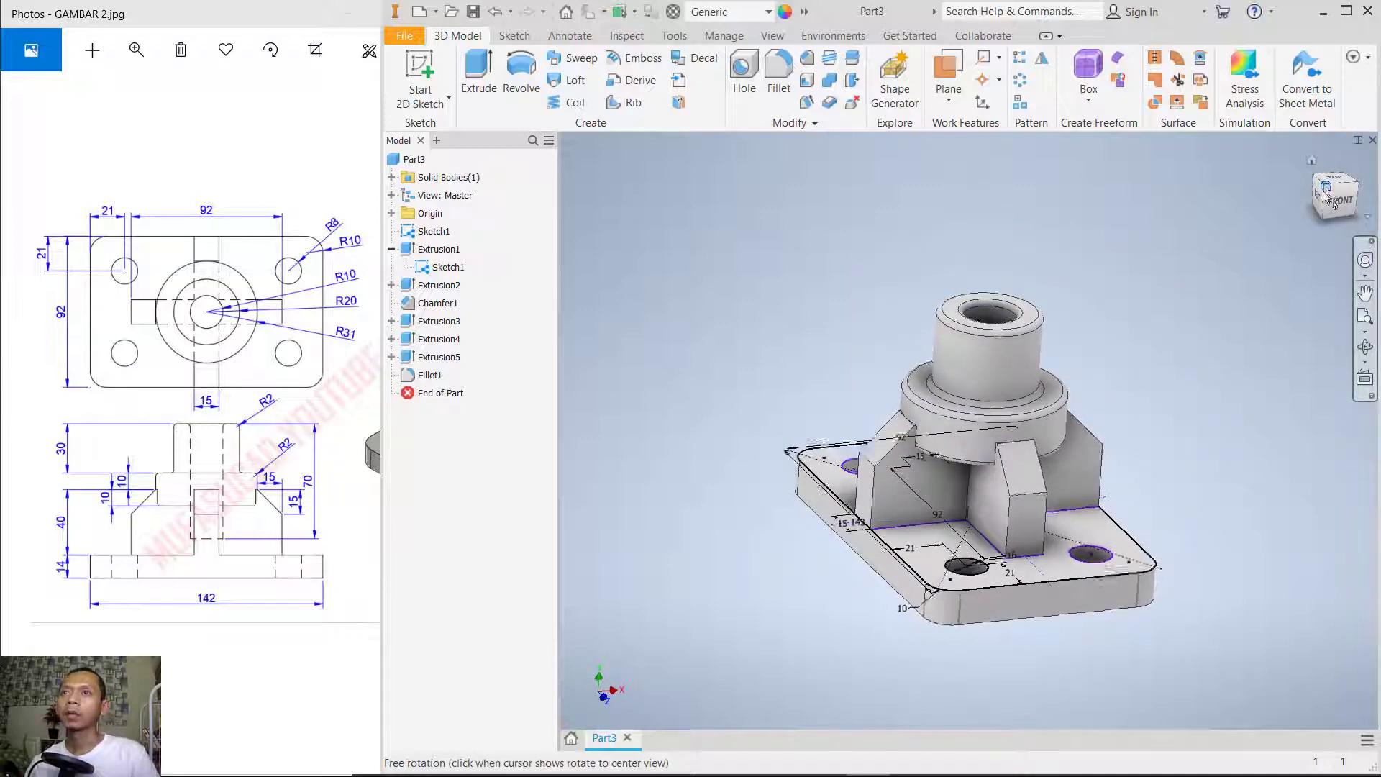
right_click(441, 271)
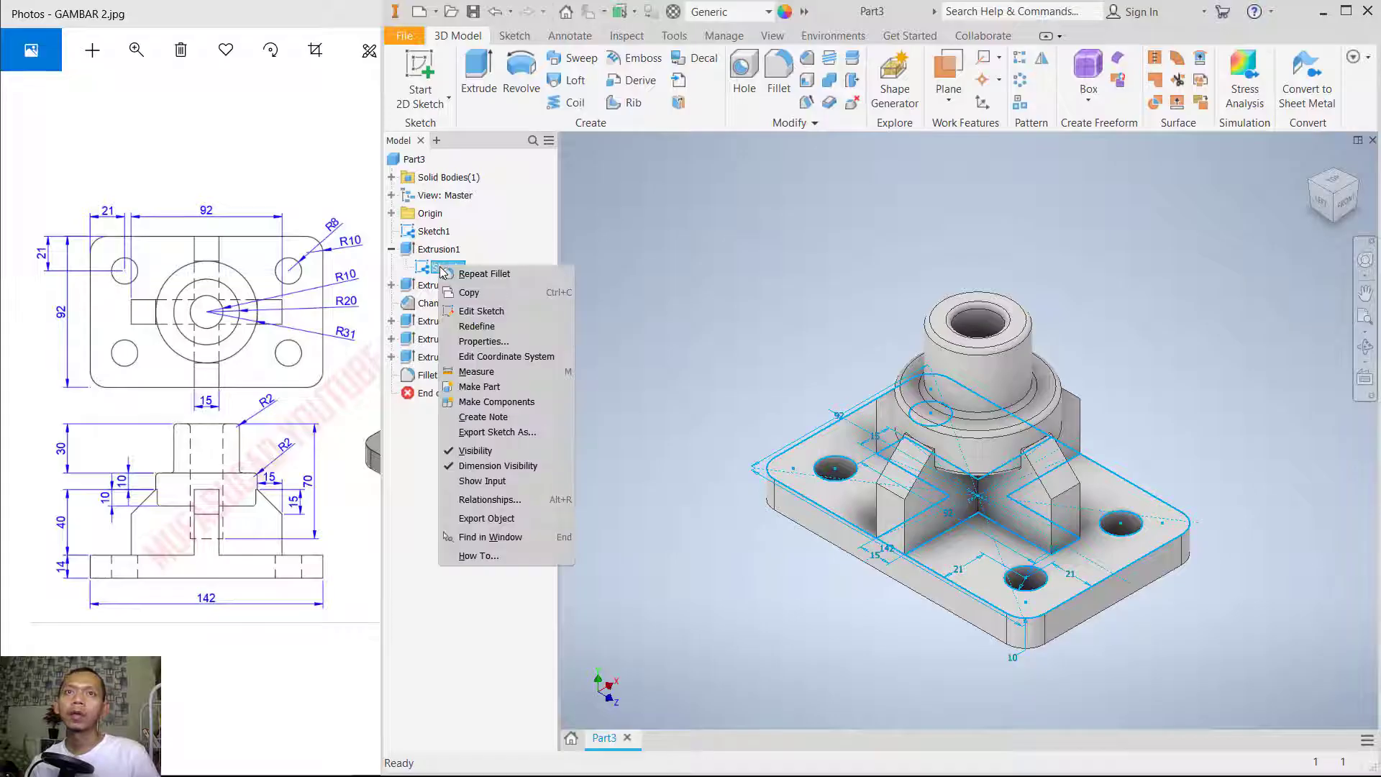
click(504, 457)
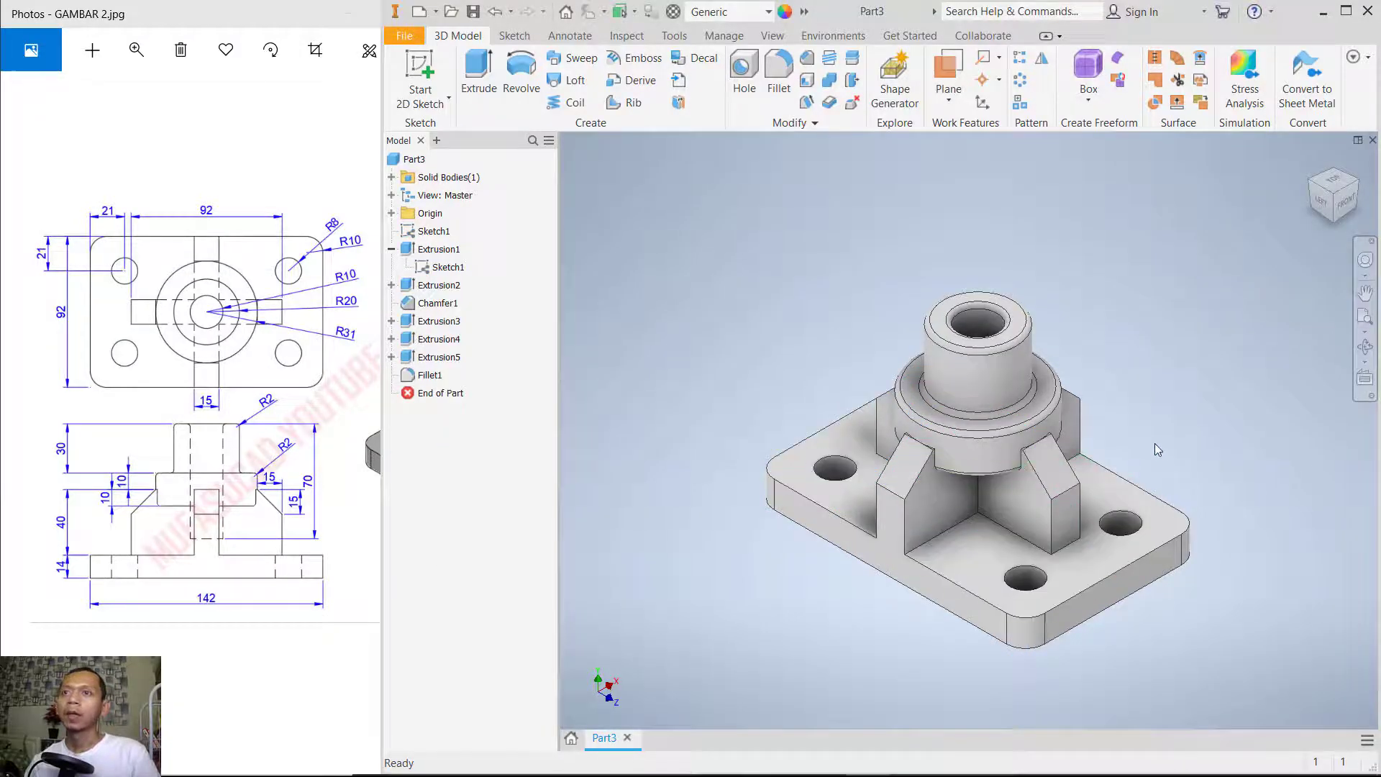